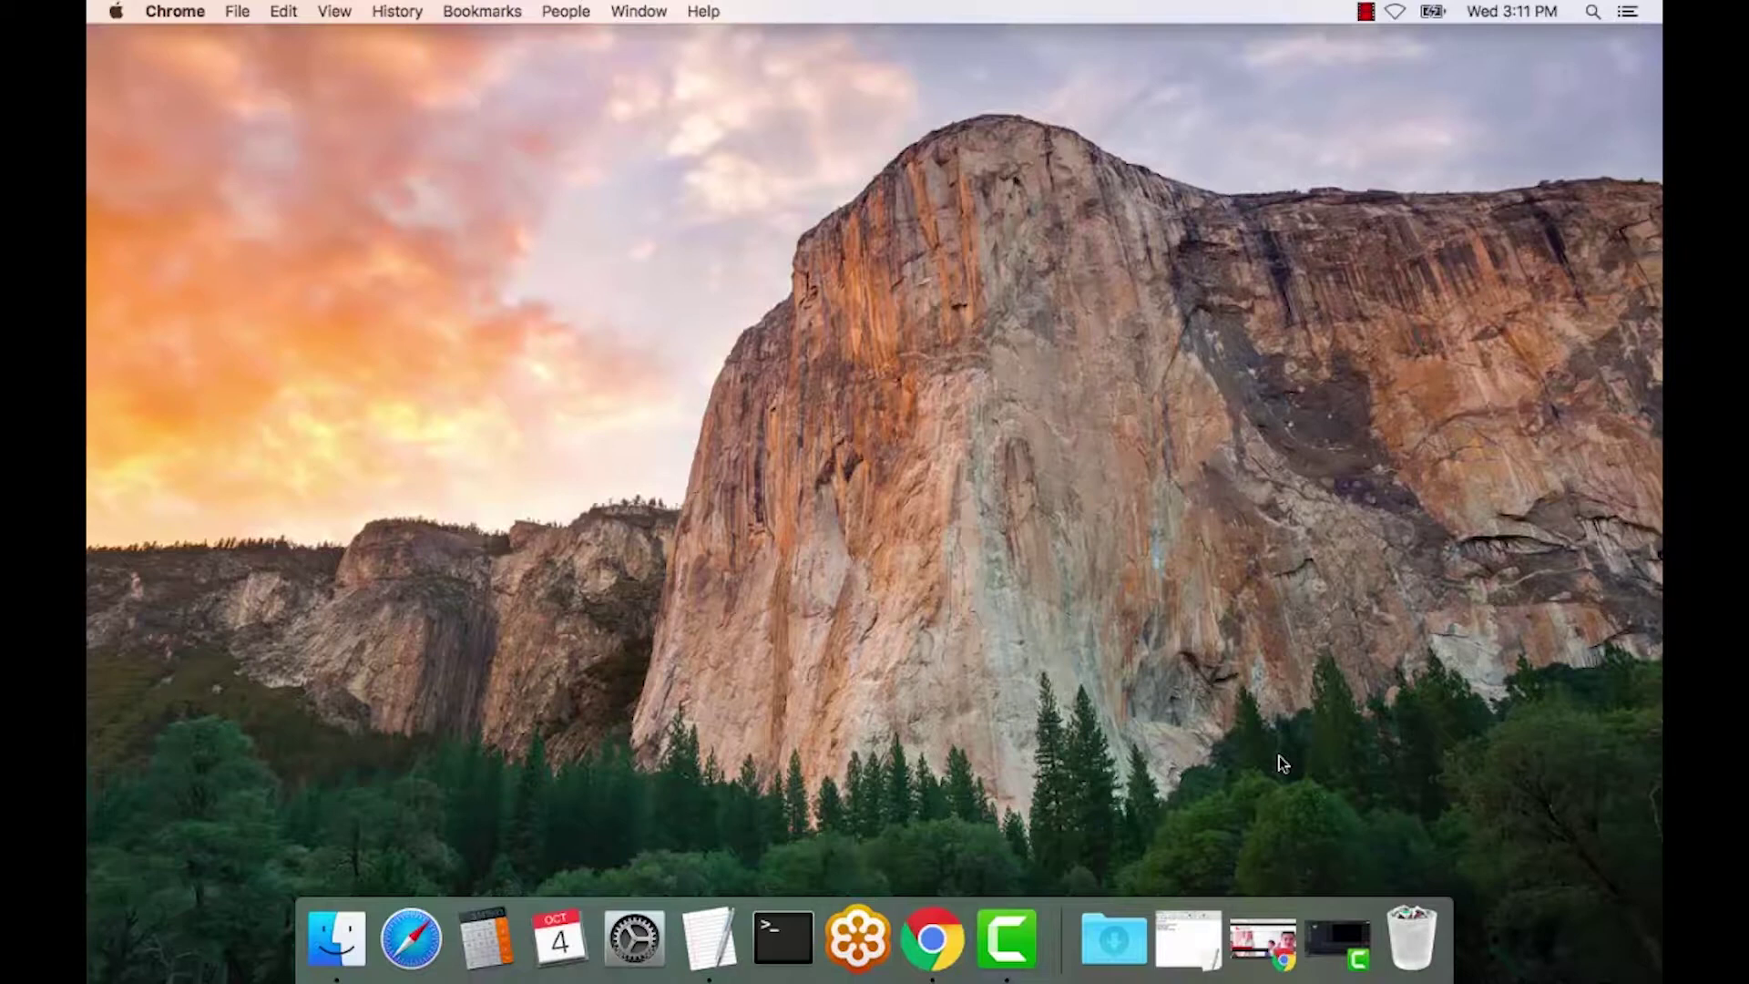
- Check the required-items notes and the Mac's system details, then put both away
left_click(709, 938)
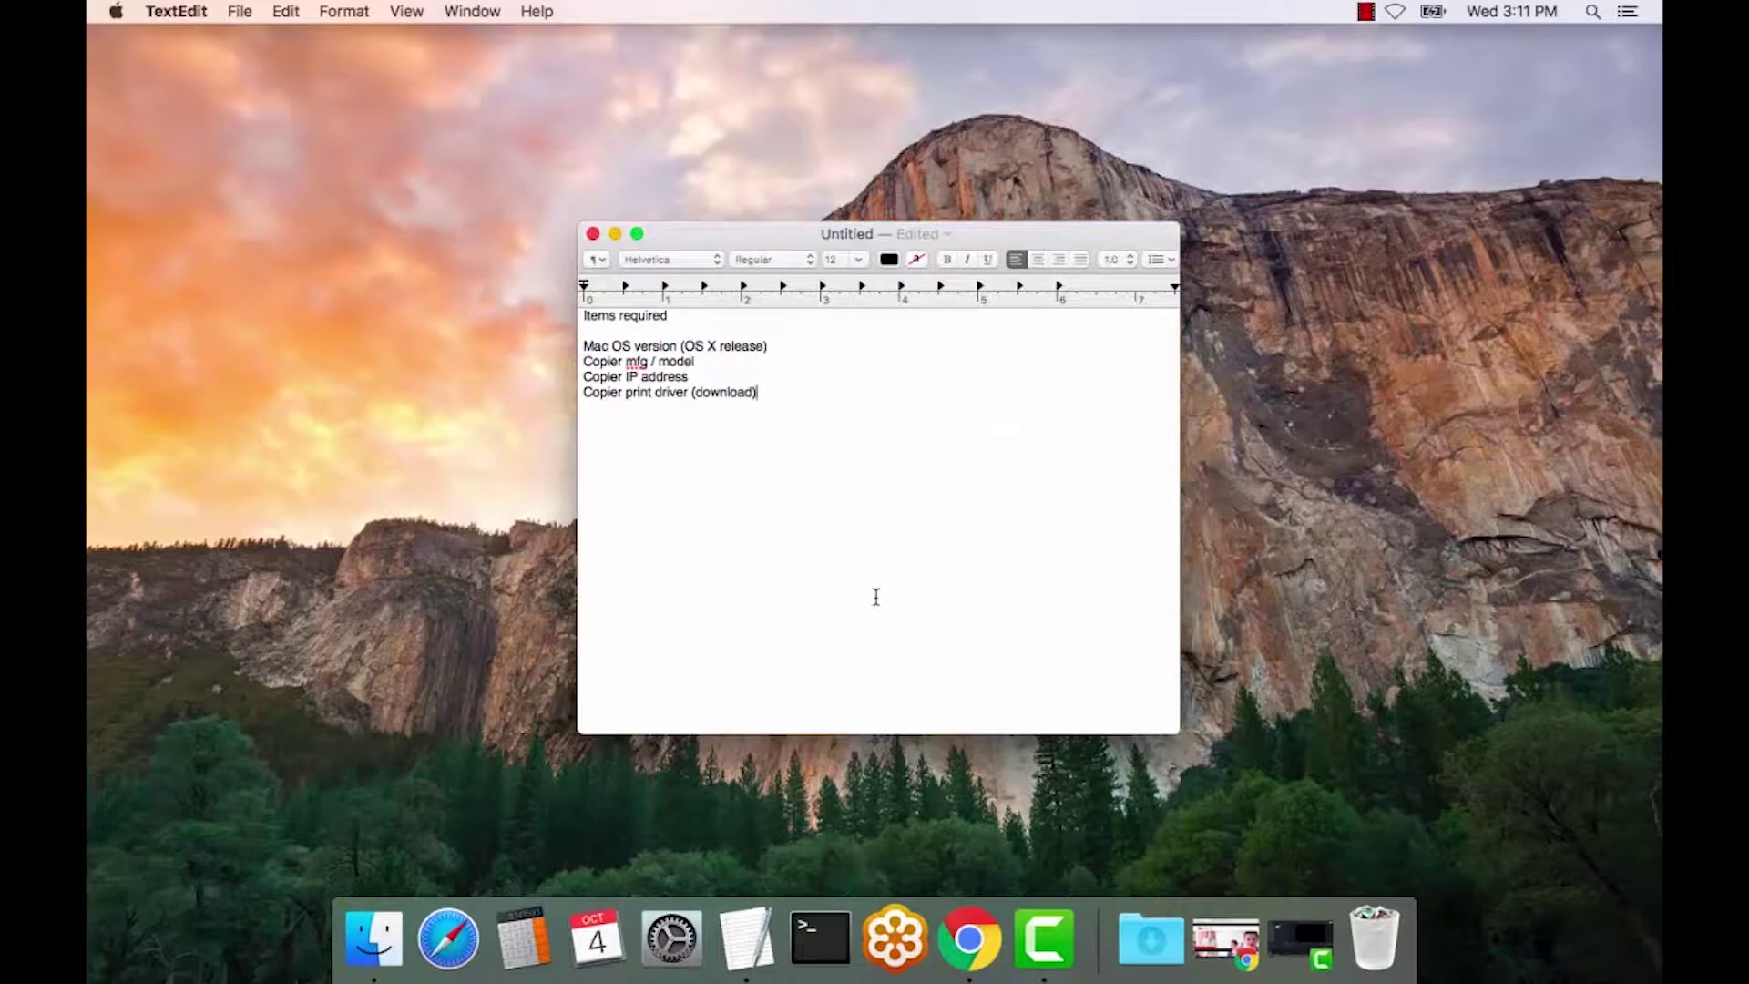
left_click(701, 367)
left_click(616, 233)
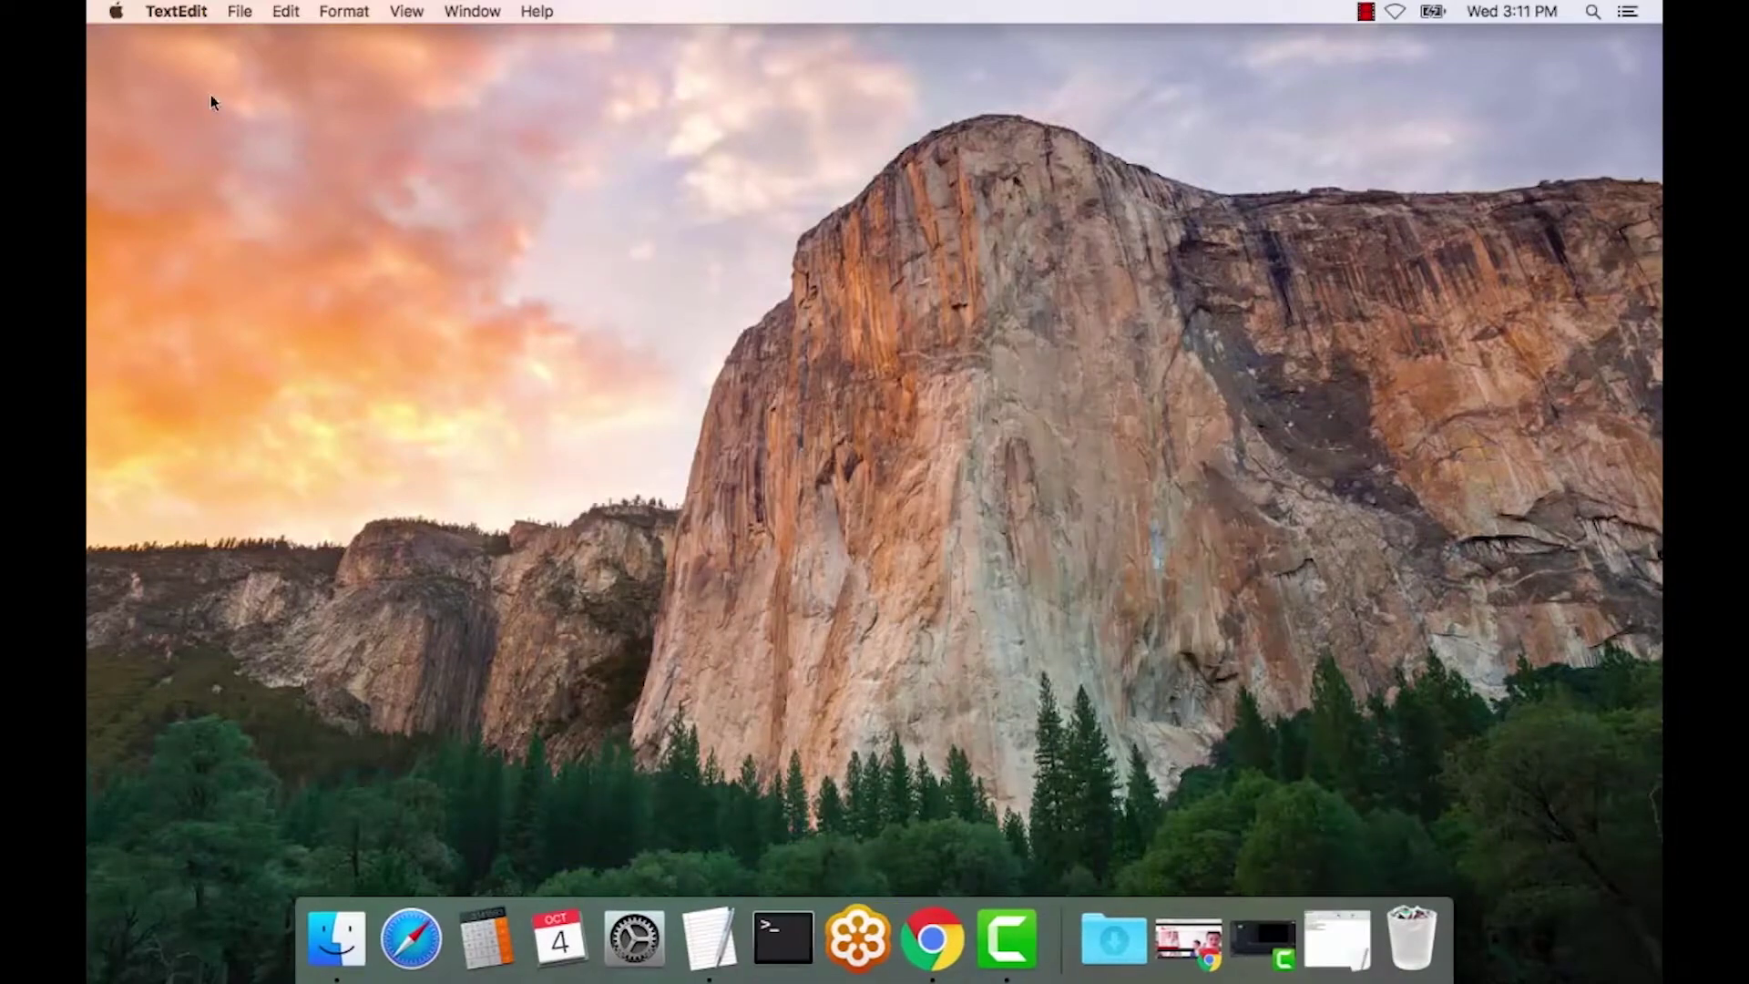
left_click(115, 12)
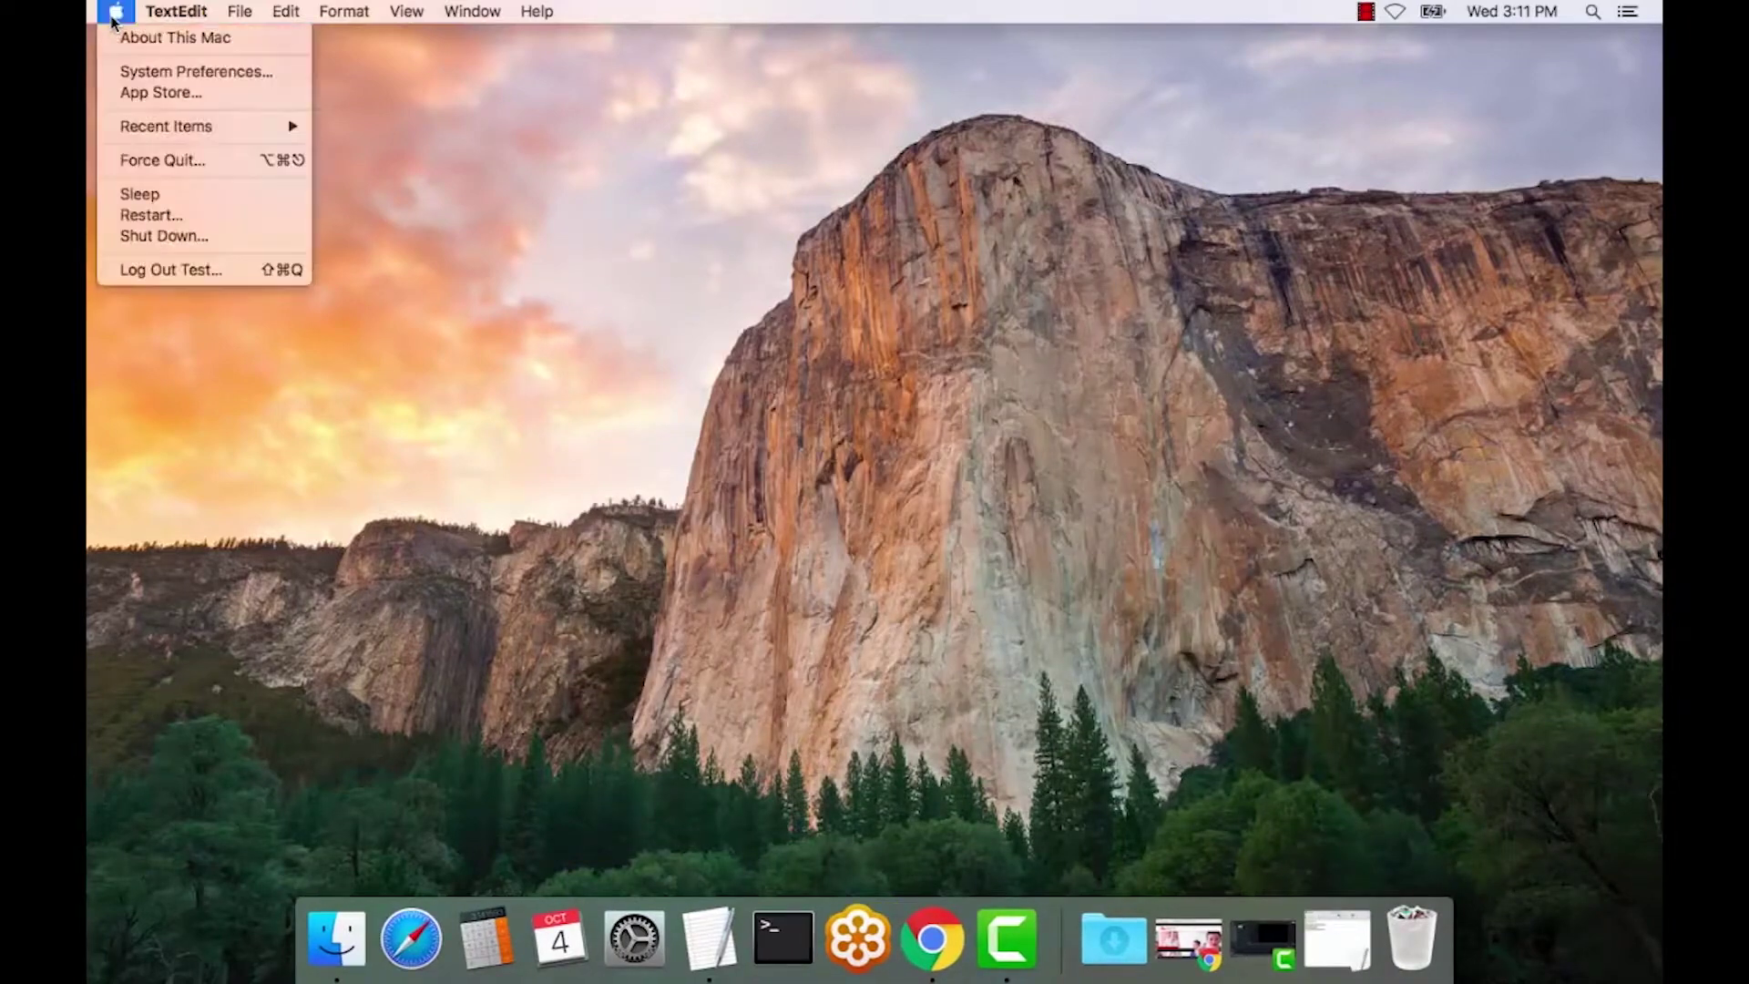
key("Escape")
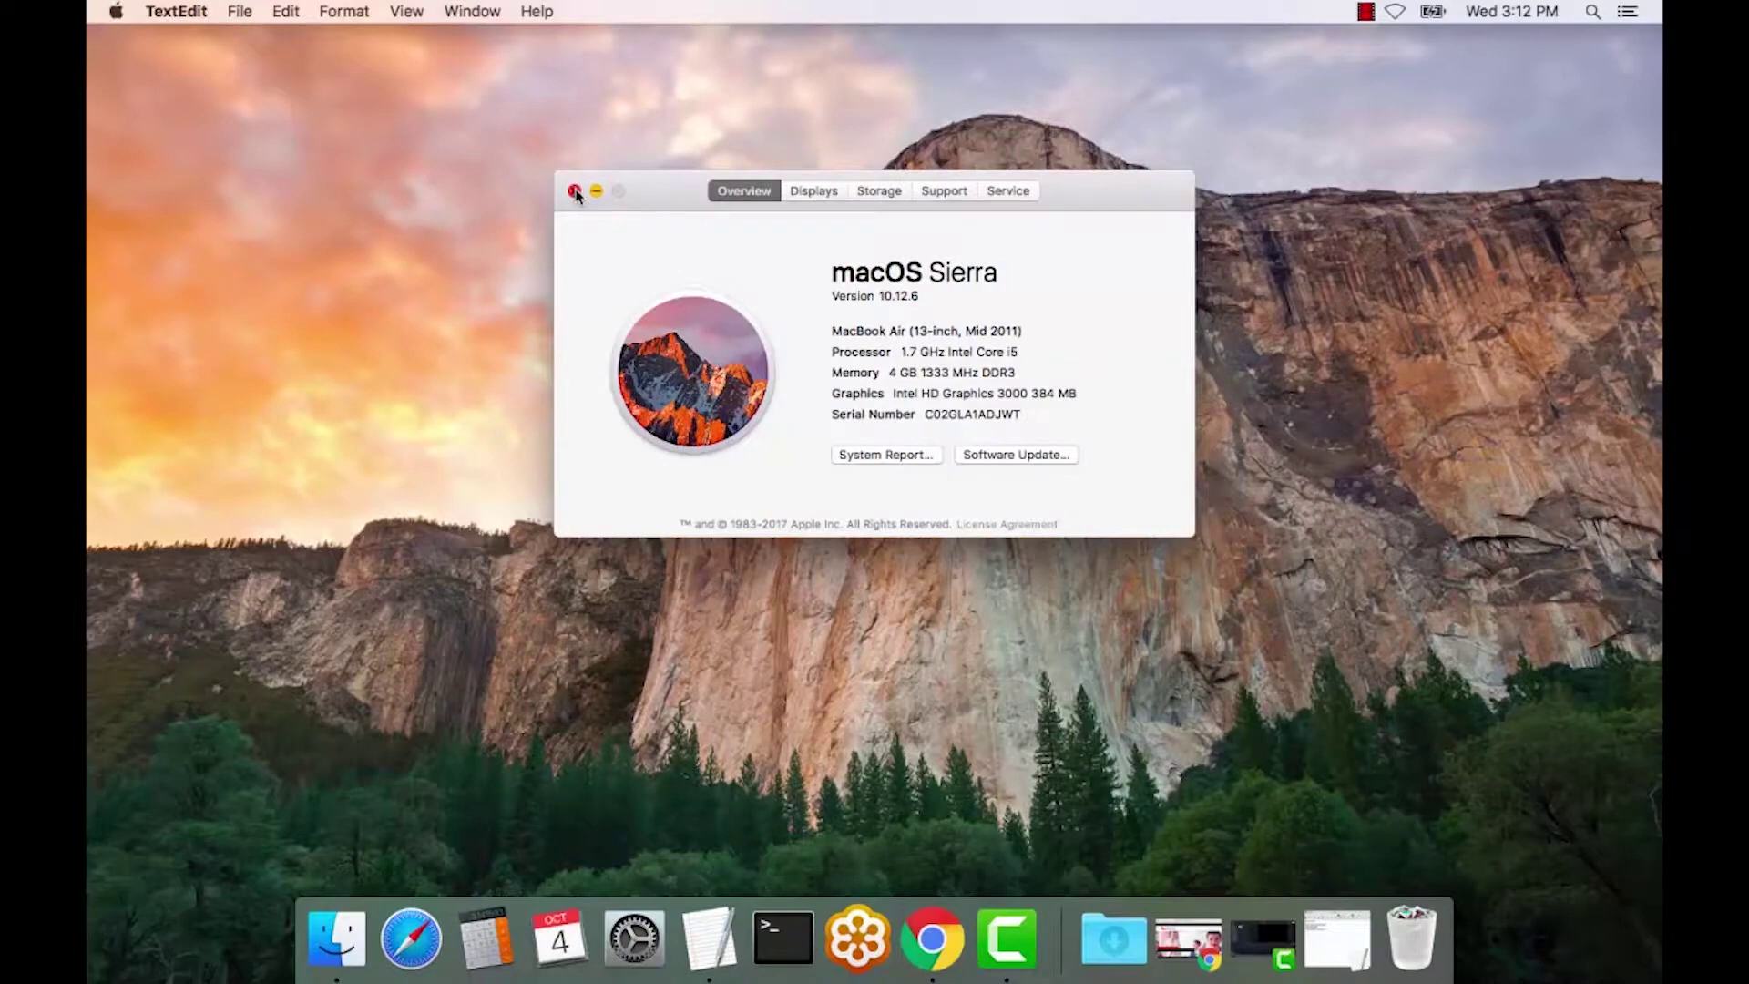
left_click(575, 191)
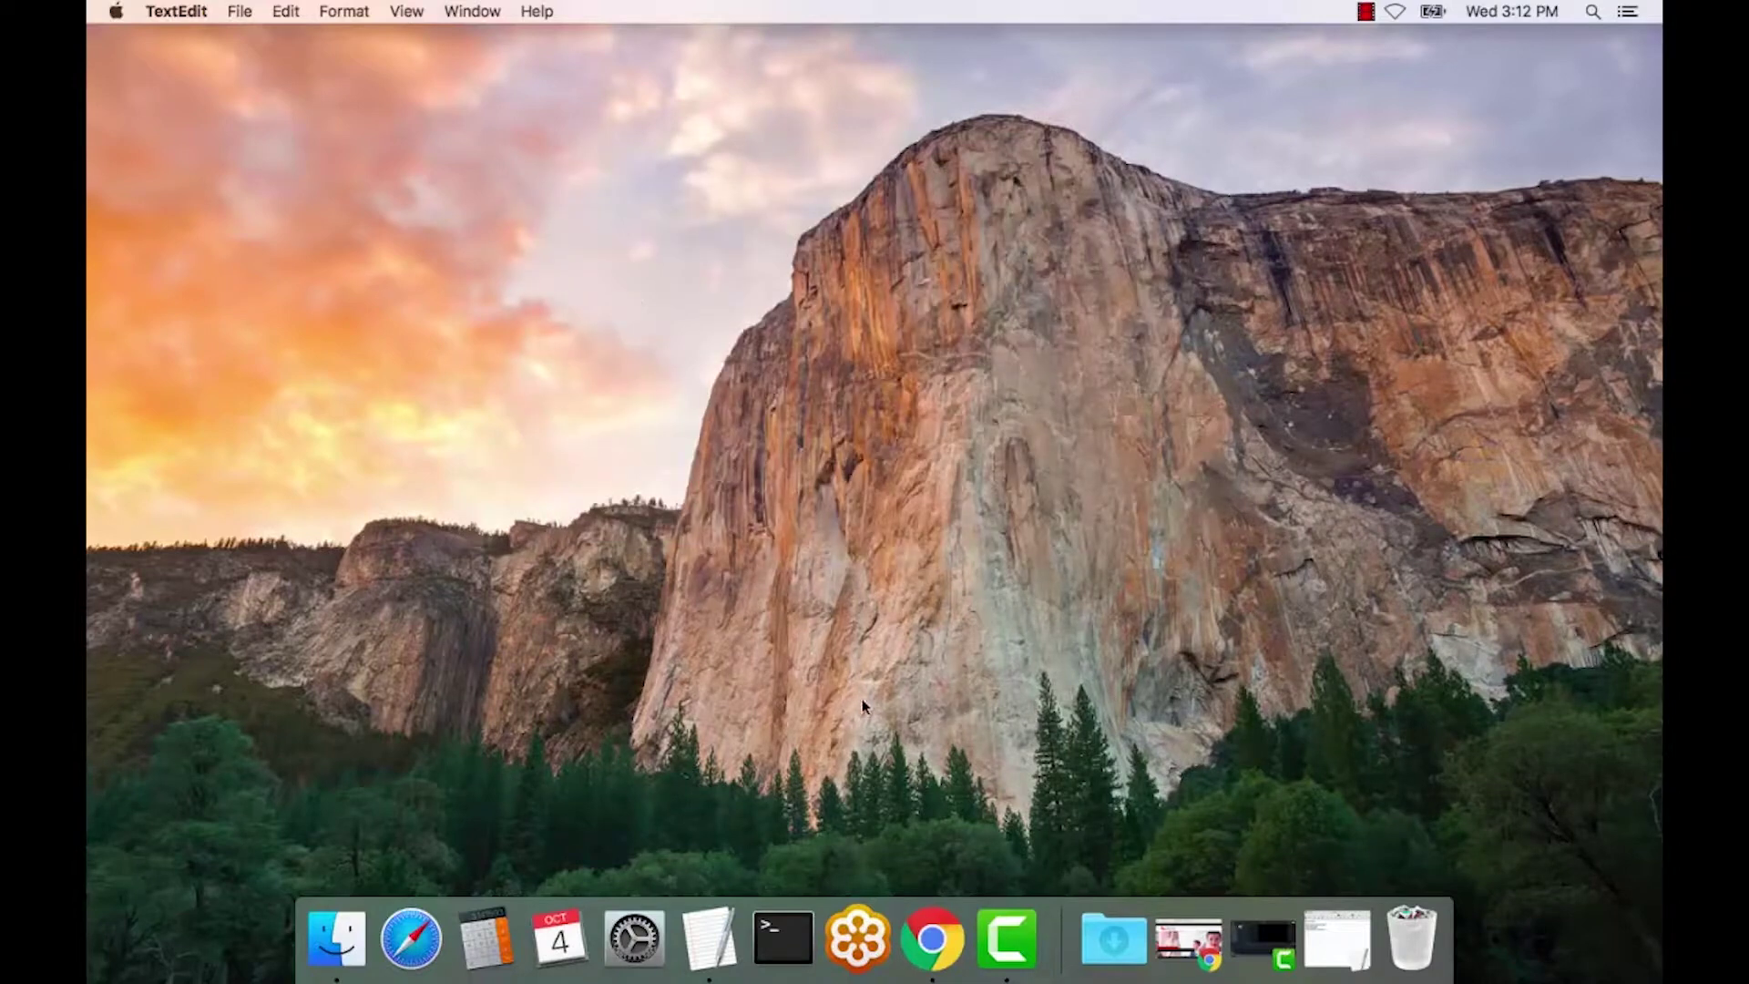
- Bring Chrome forward and load the Ricoh Support & Downloads page
left_click(932, 938)
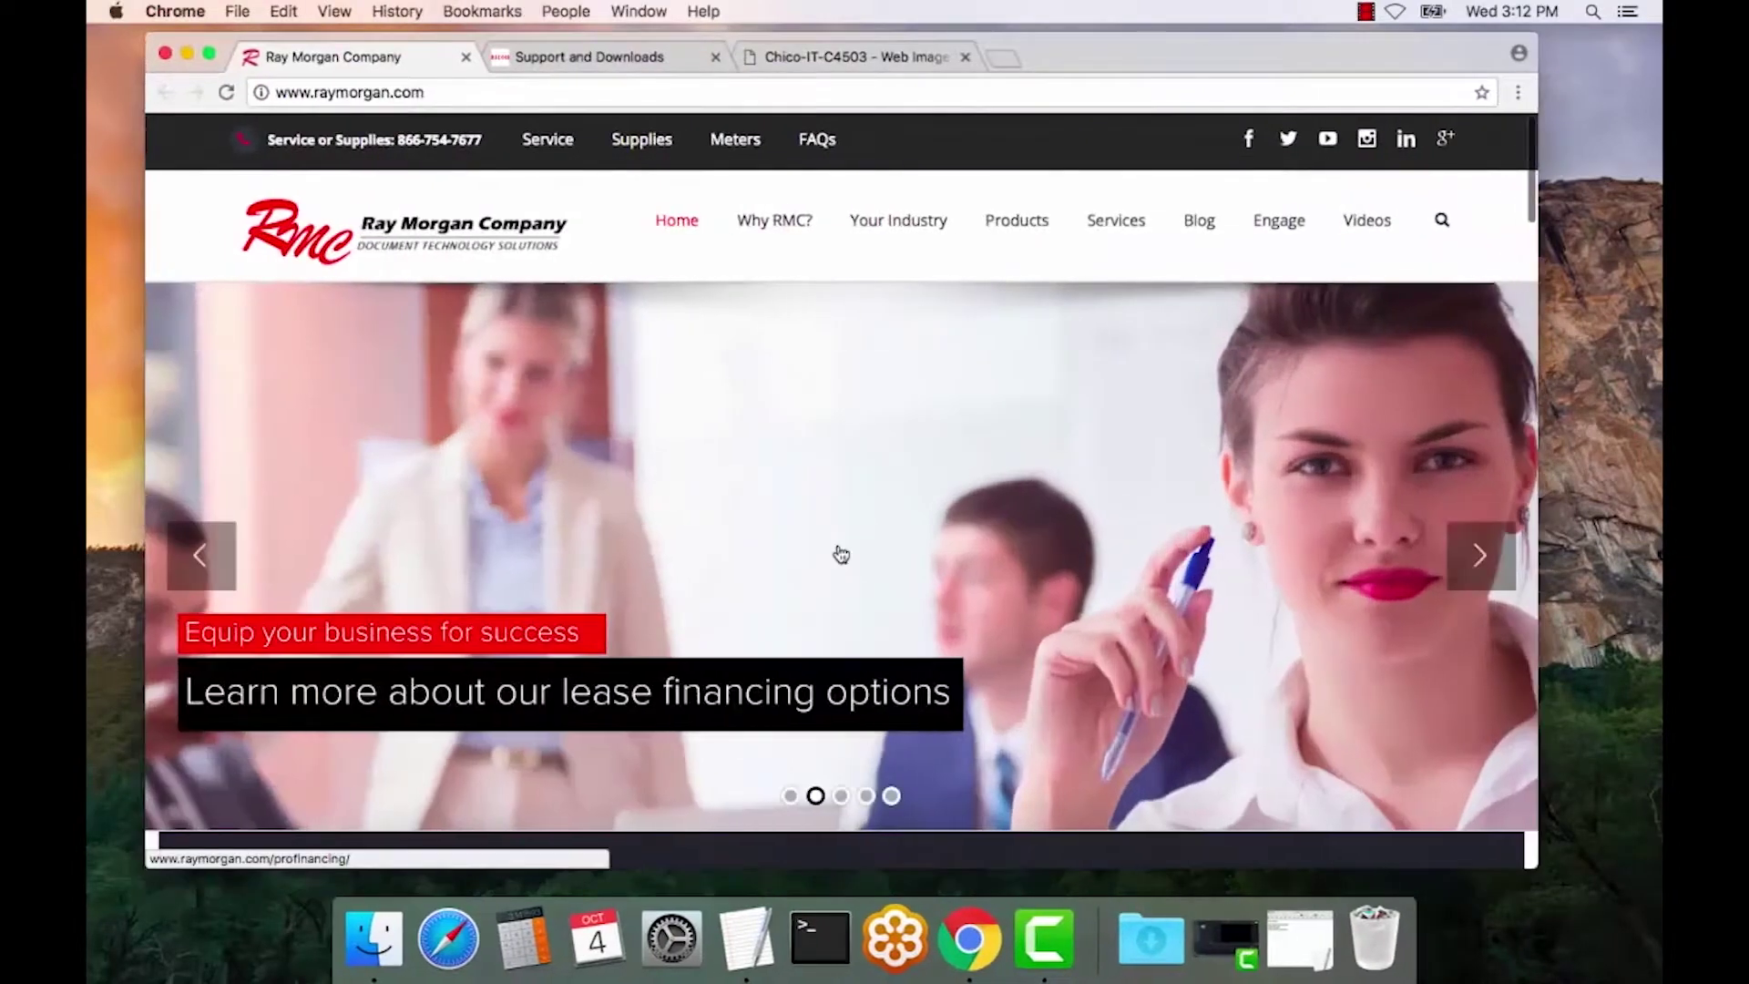
left_click(637, 58)
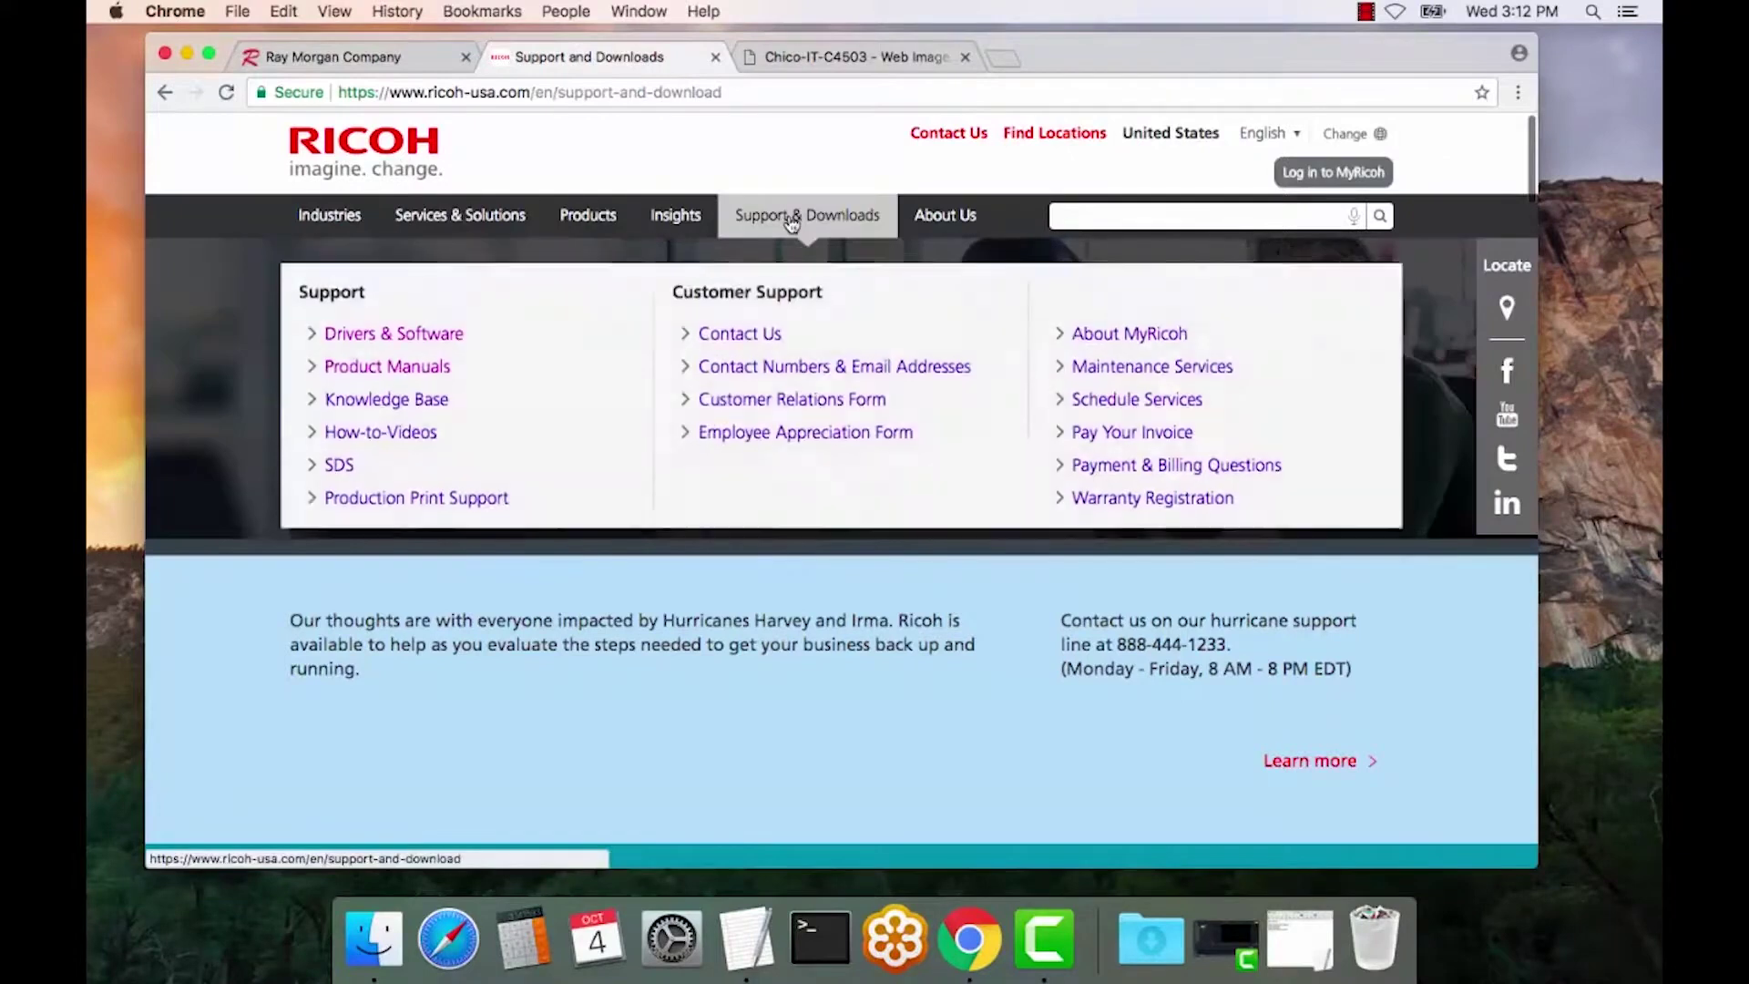
left_click(791, 224)
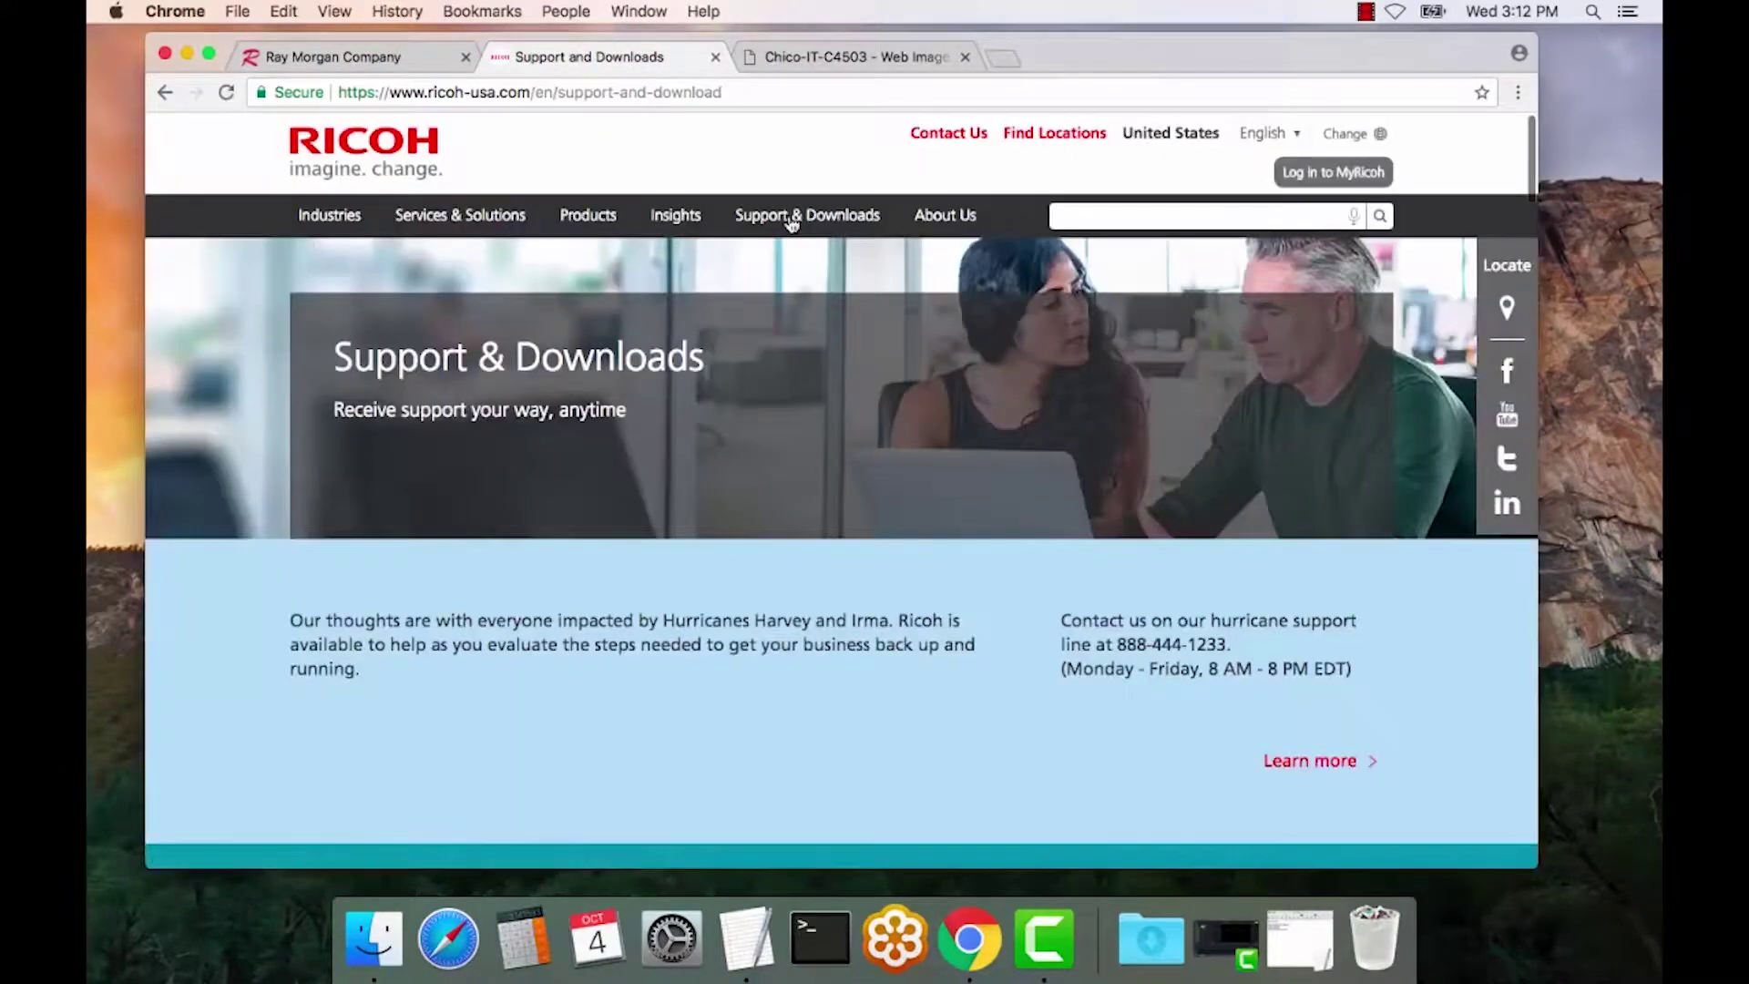
scroll(911, 611, "down", 5)
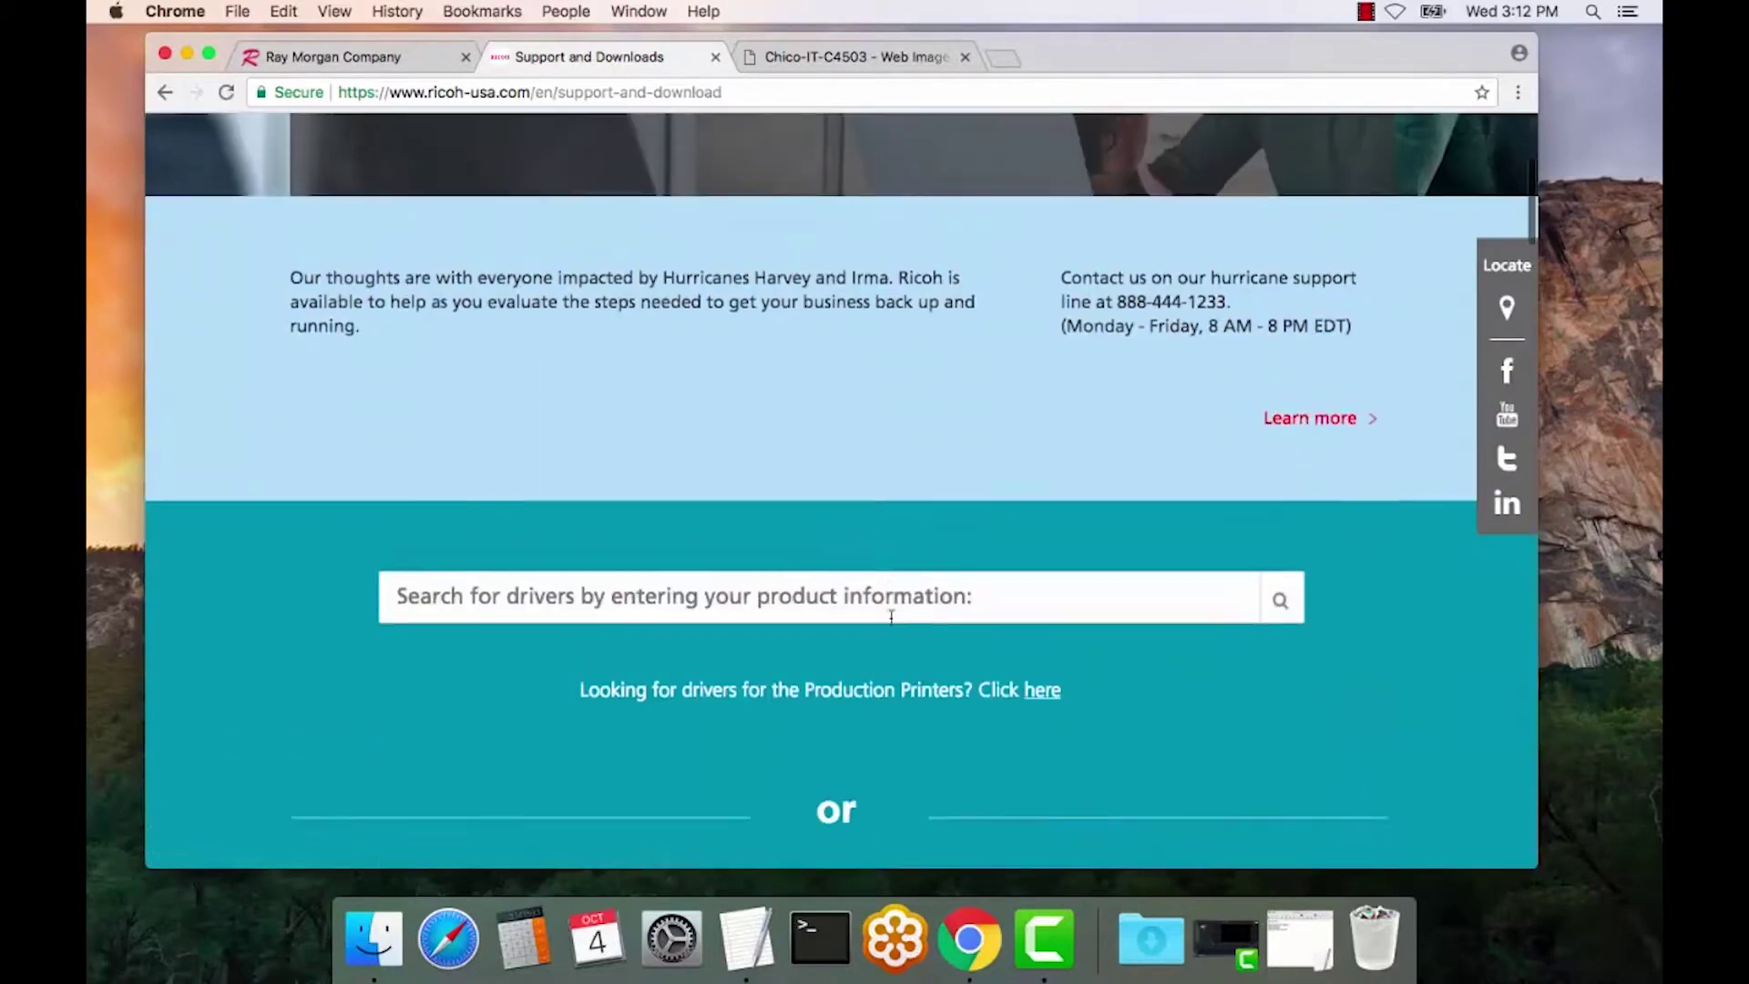
scroll(890, 616, "down", 5)
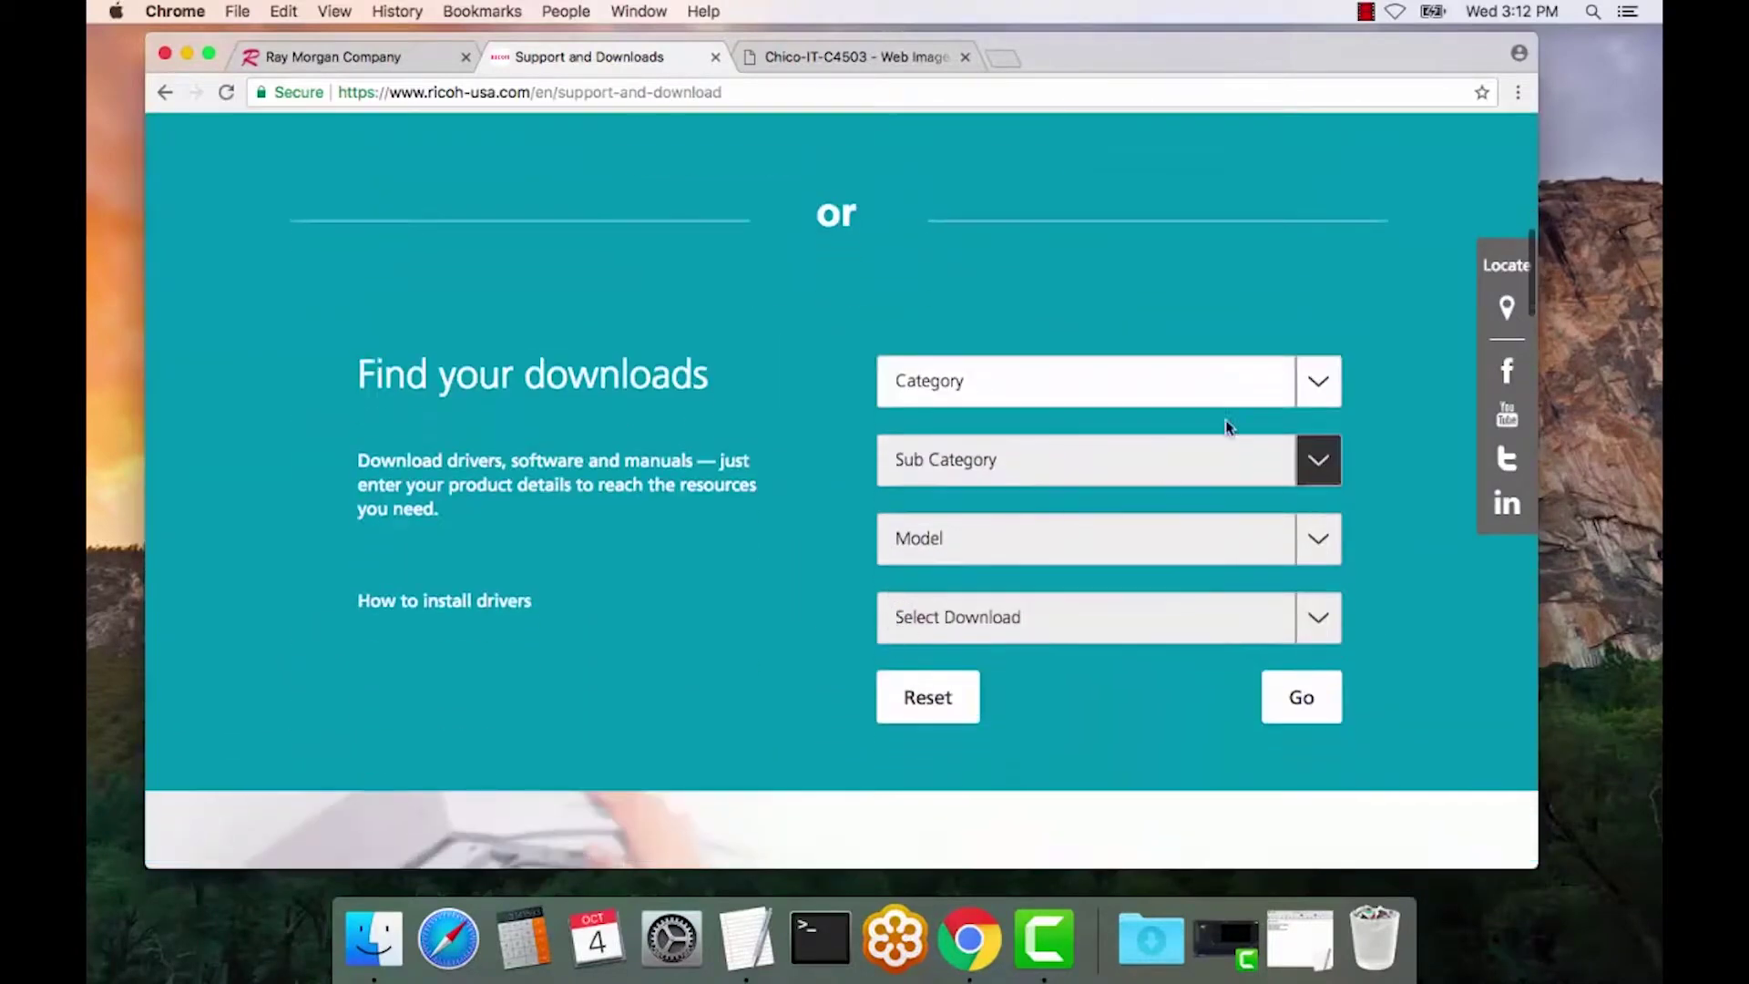
- Set the category to Printers and Copiers and the sub category to Multifunction Printers/Copiers
left_click(1316, 394)
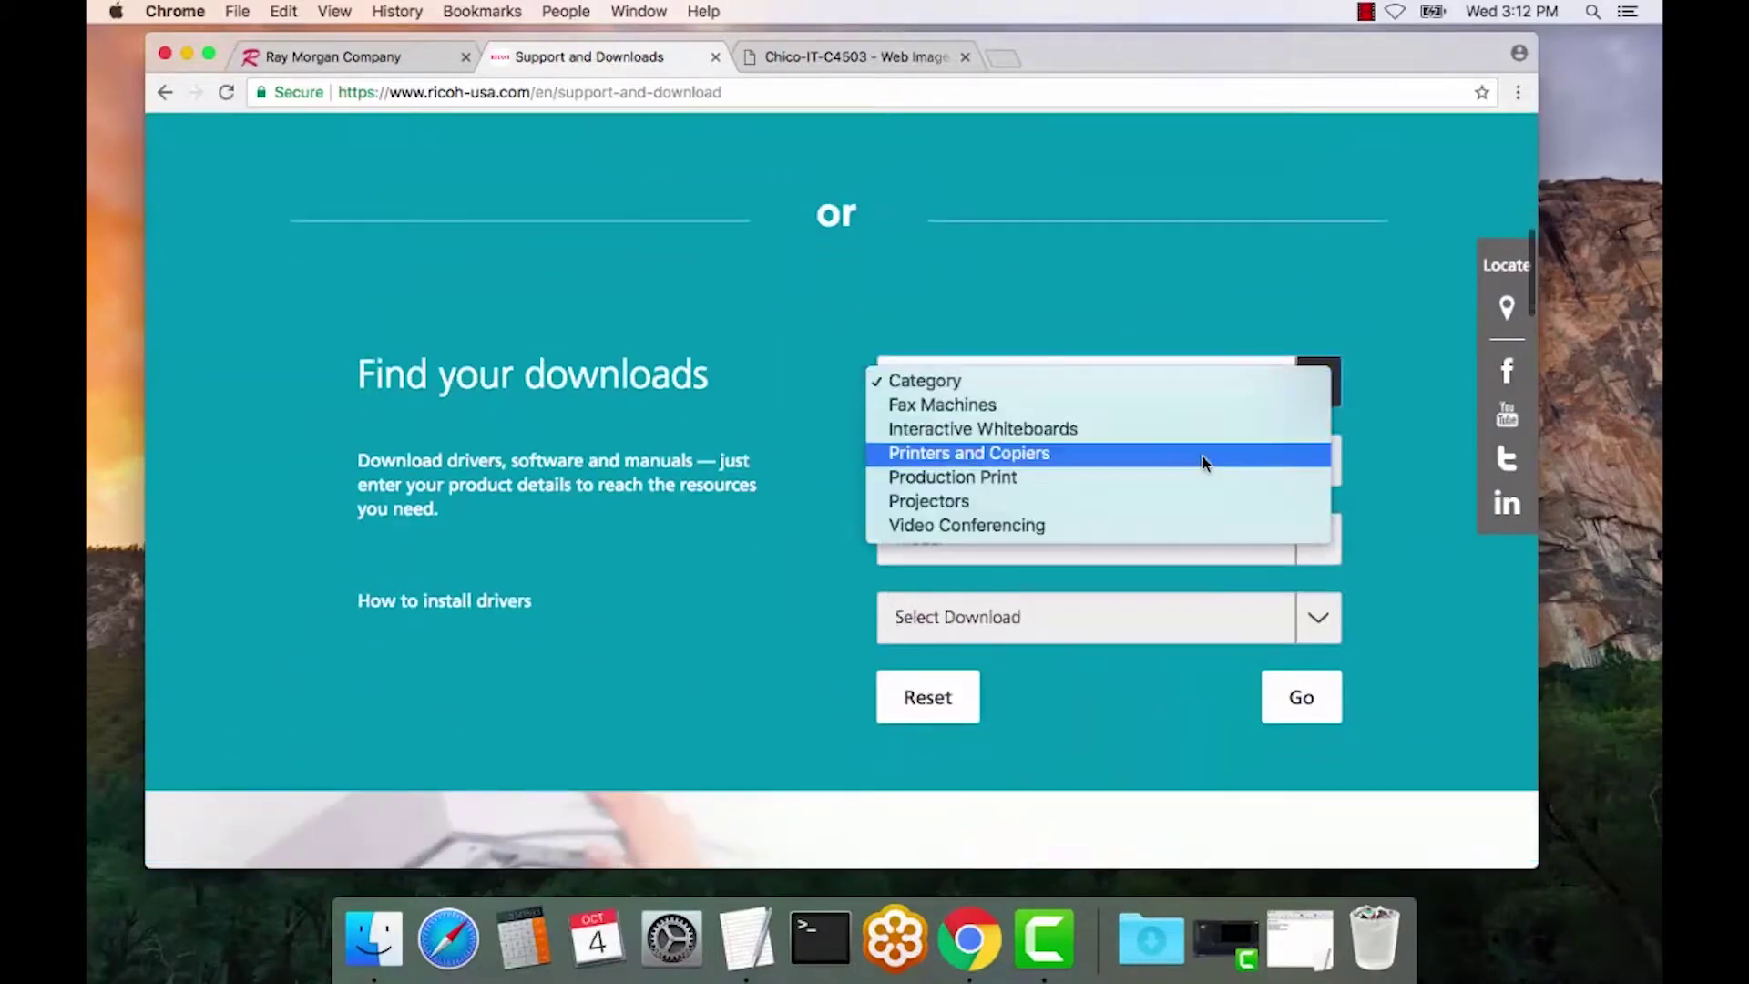
left_click(1203, 455)
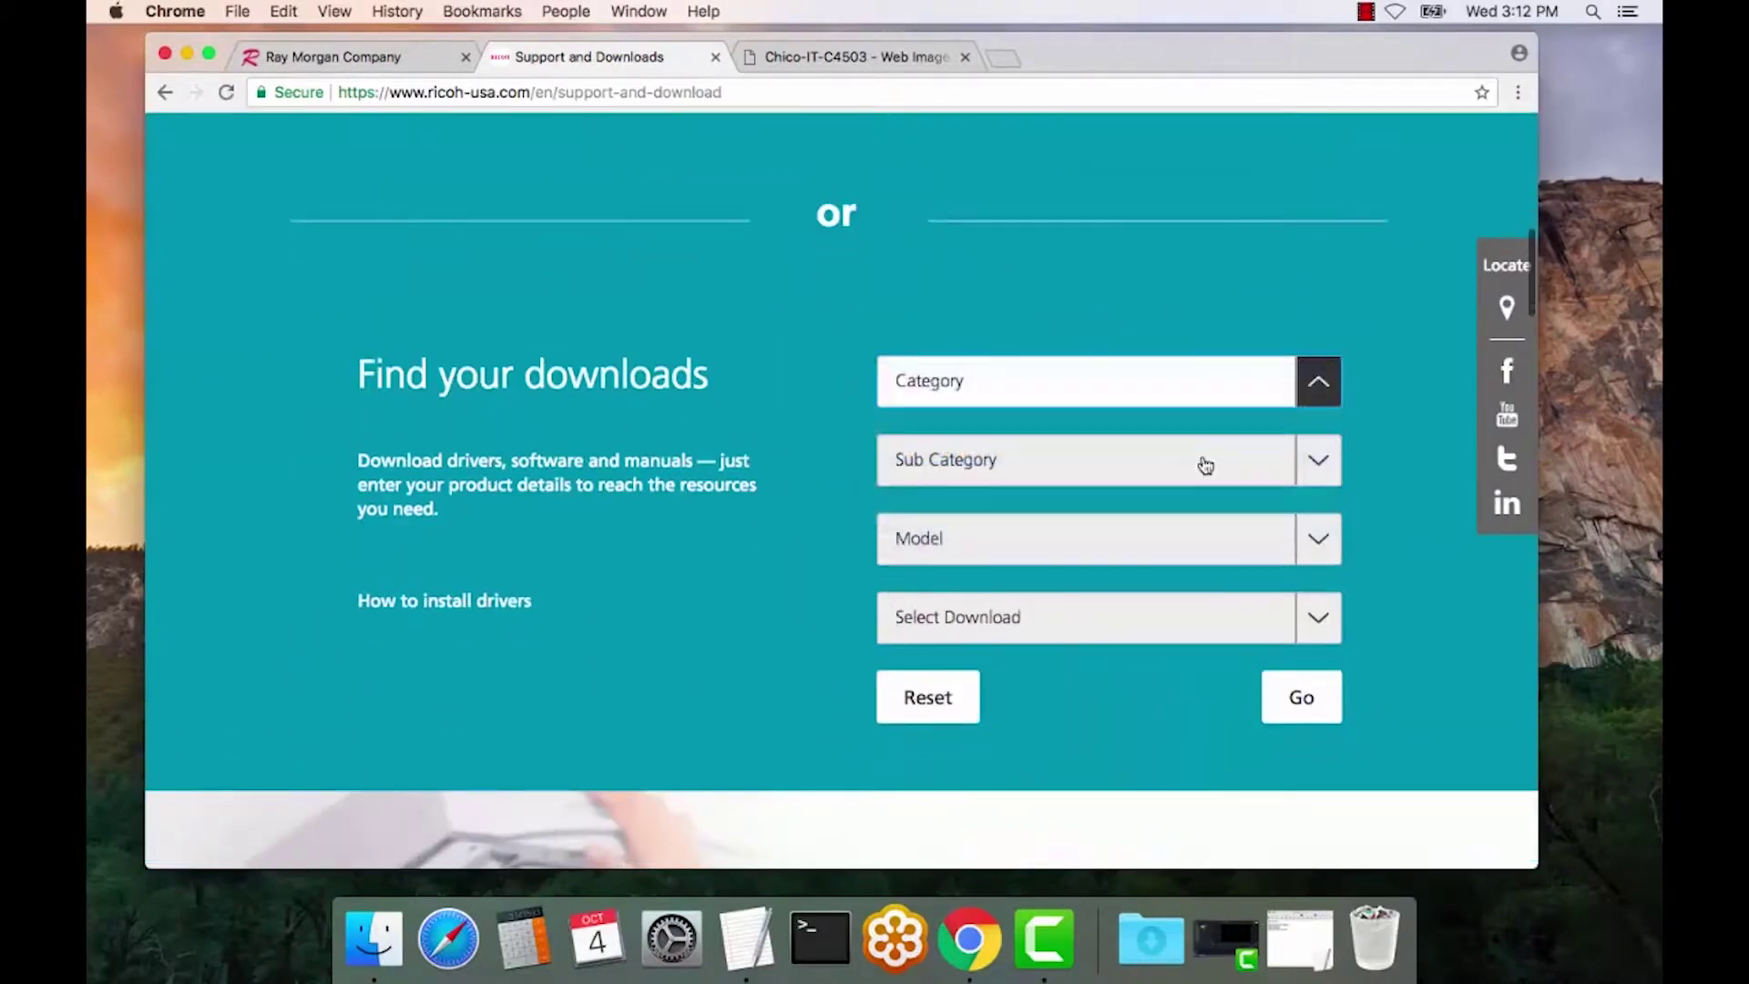
left_click(1332, 465)
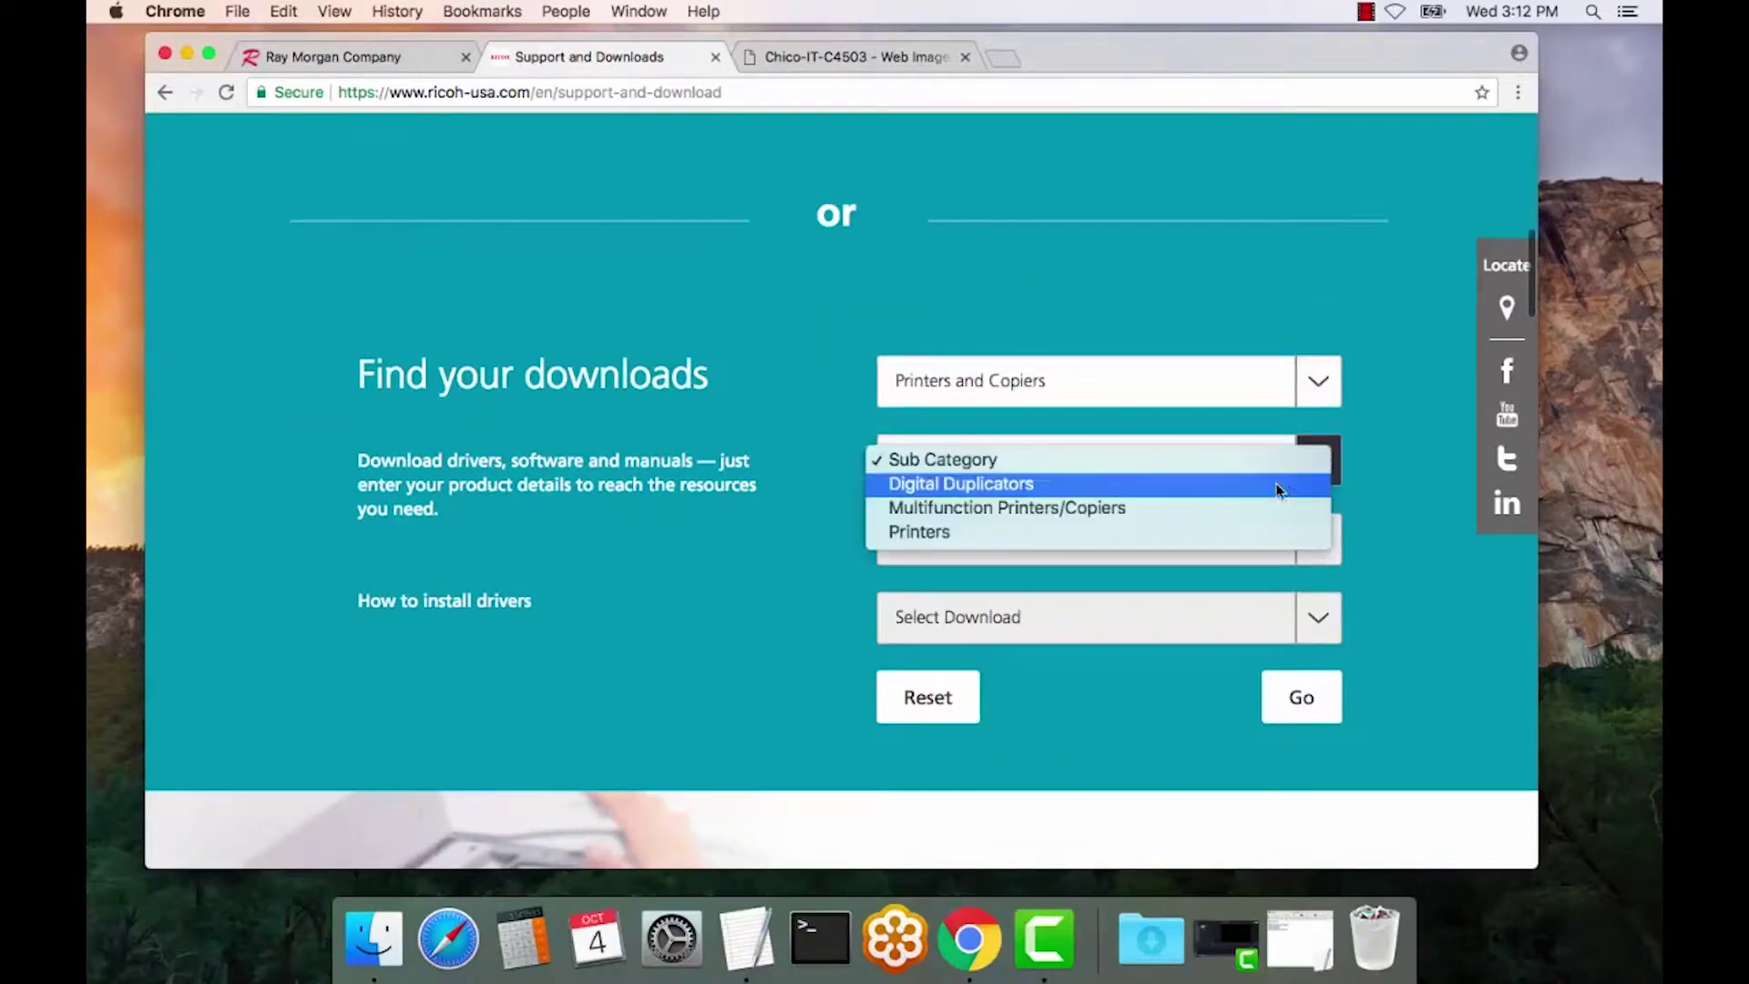
left_click(1241, 511)
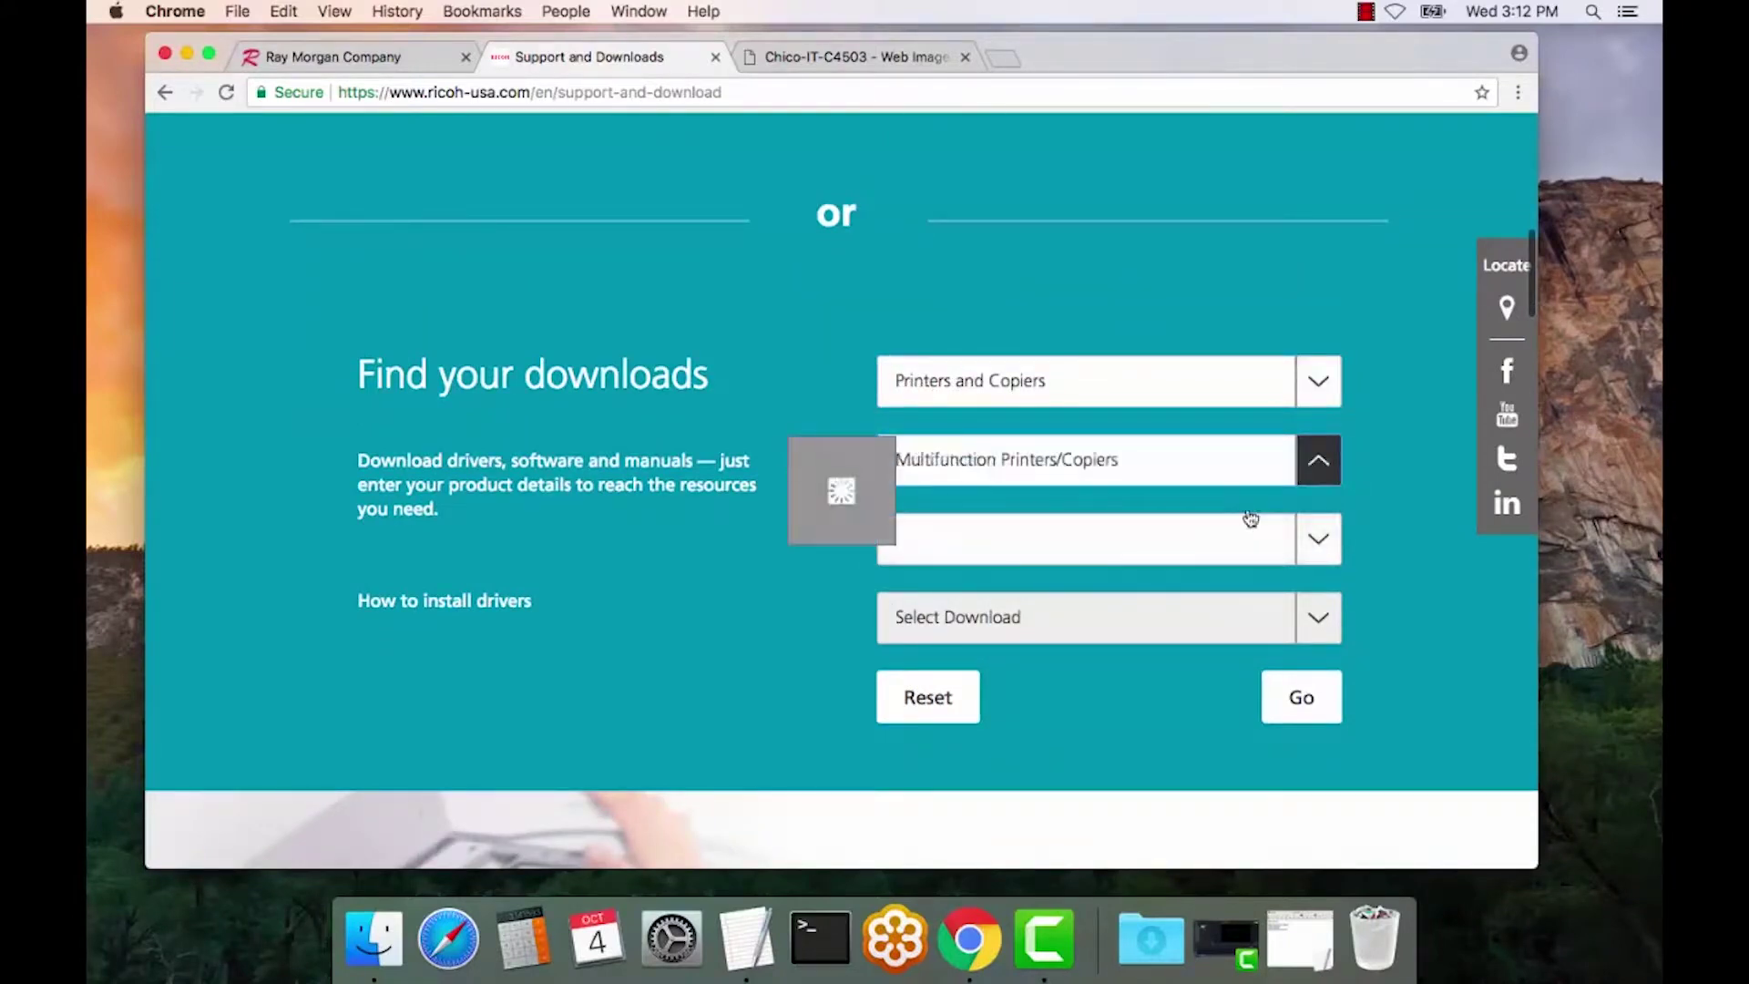
- Choose model MP C4503 and download type Drivers, and show the results
left_click(1321, 541)
scroll(1208, 749, "down", 10)
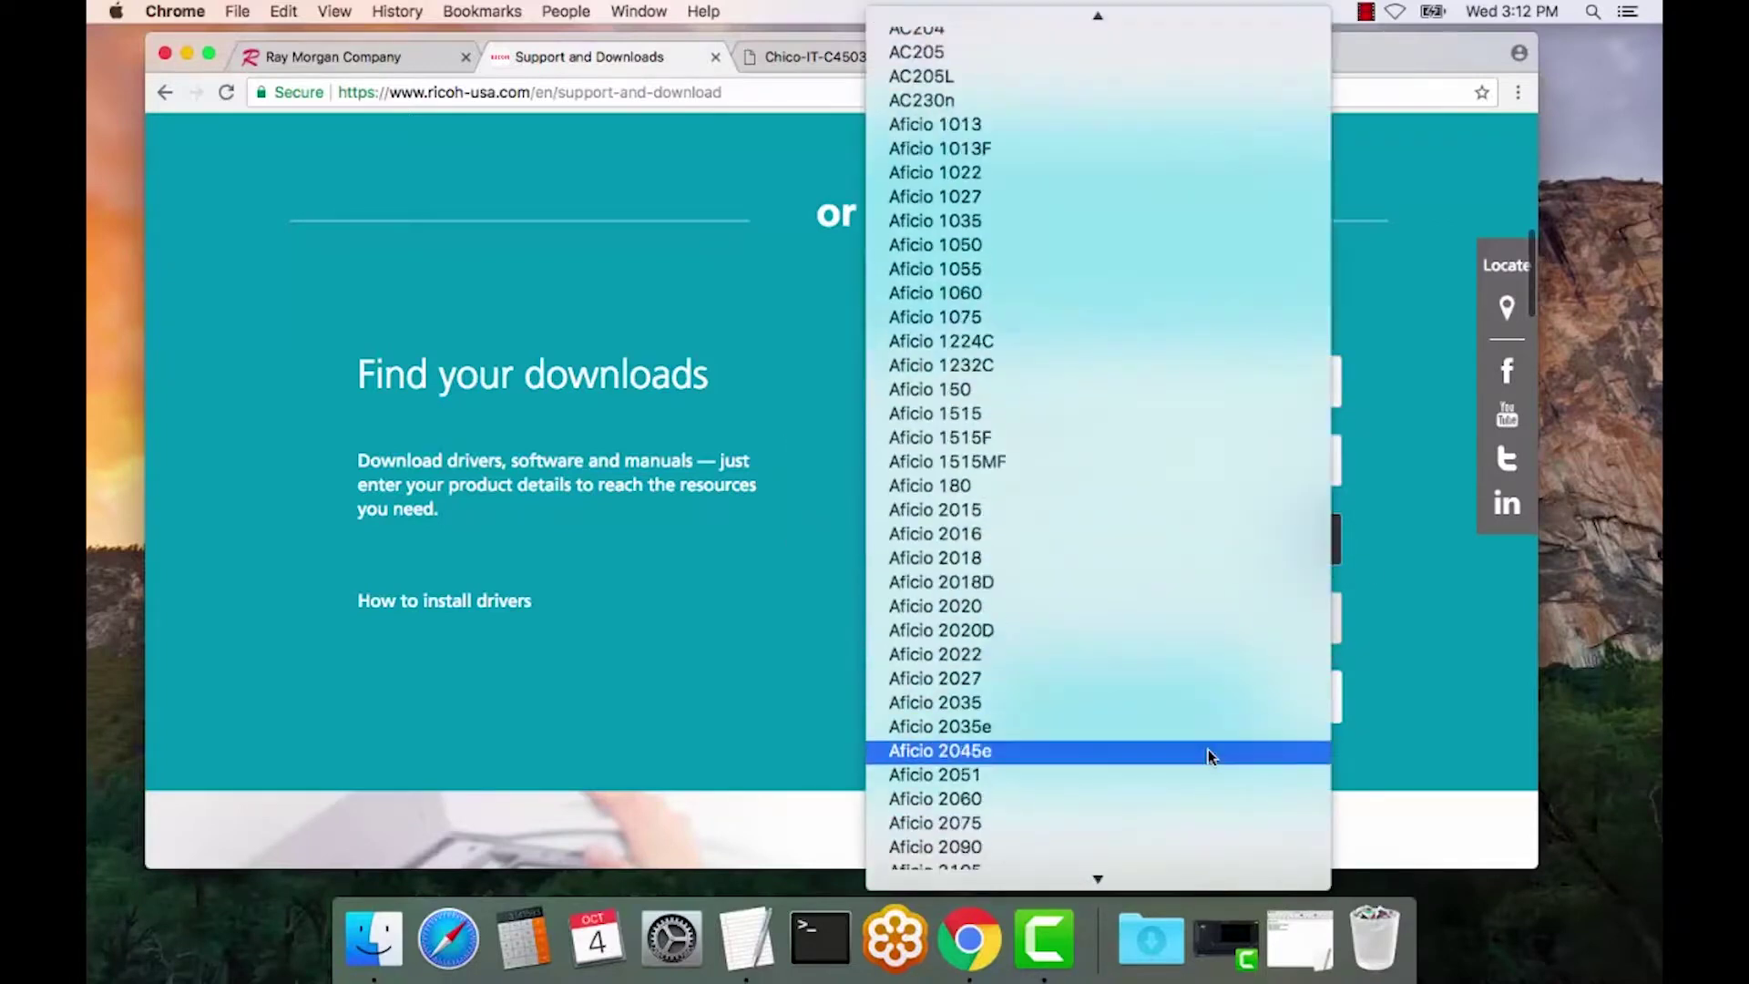
scroll(1208, 749, "down", 10)
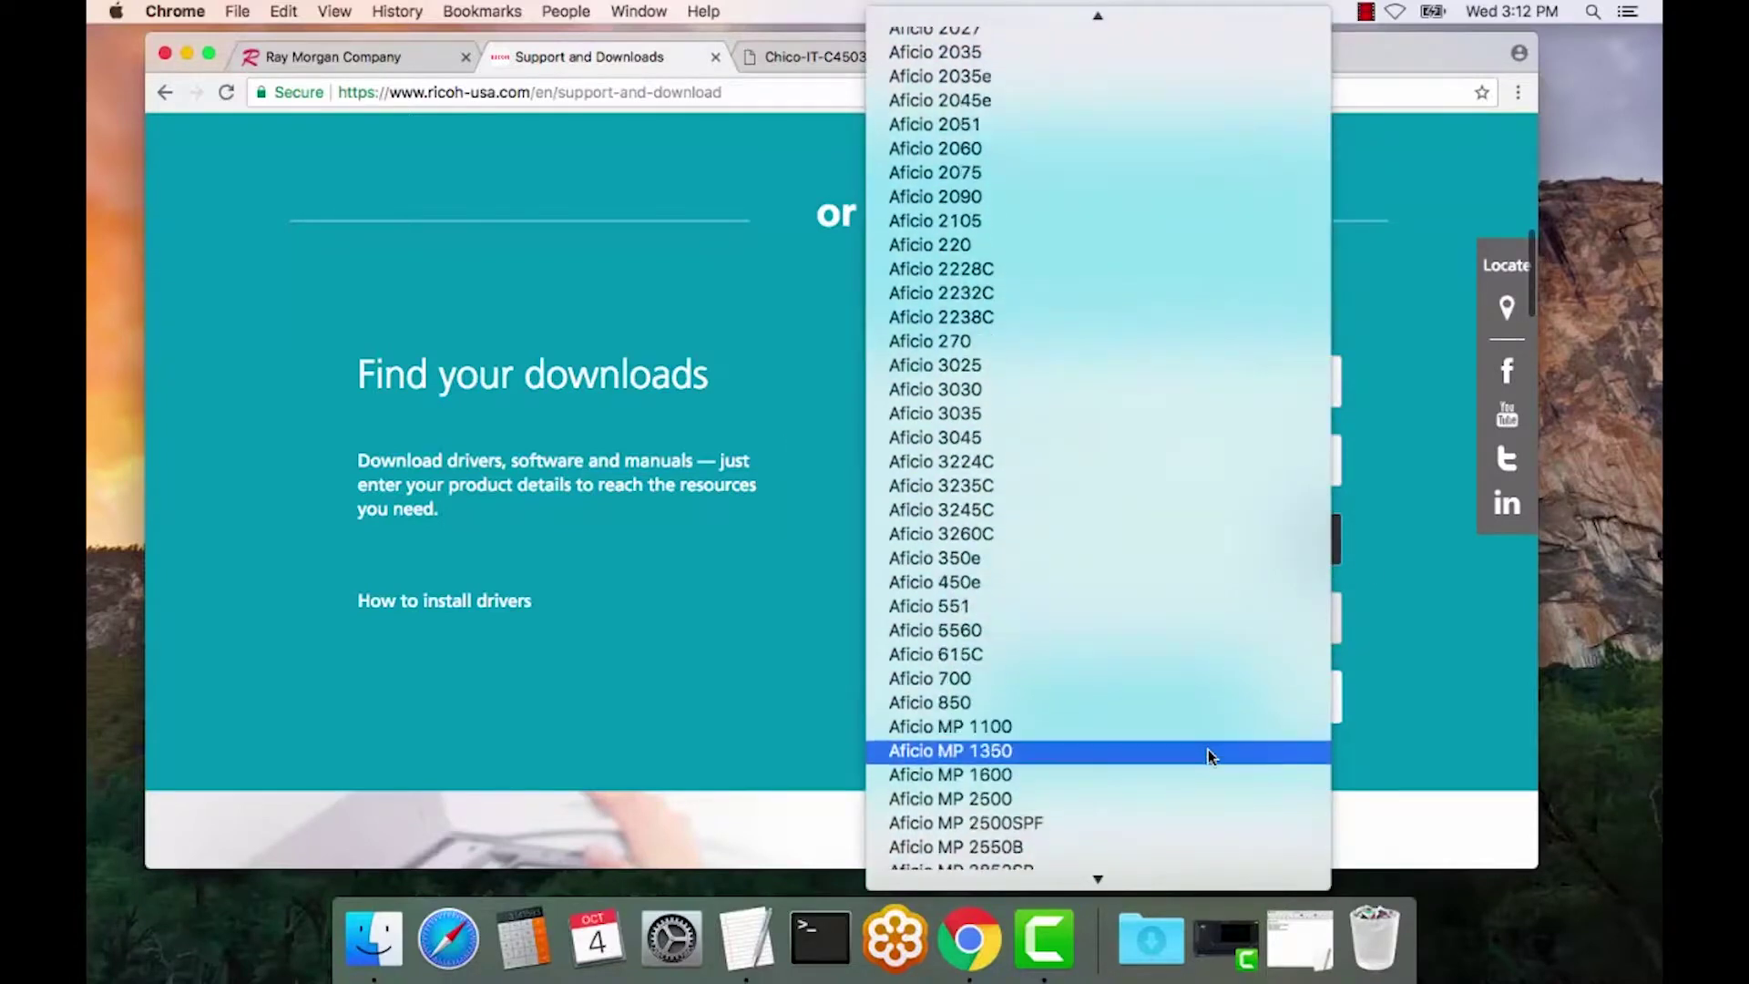
scroll(1208, 749, "down", 10)
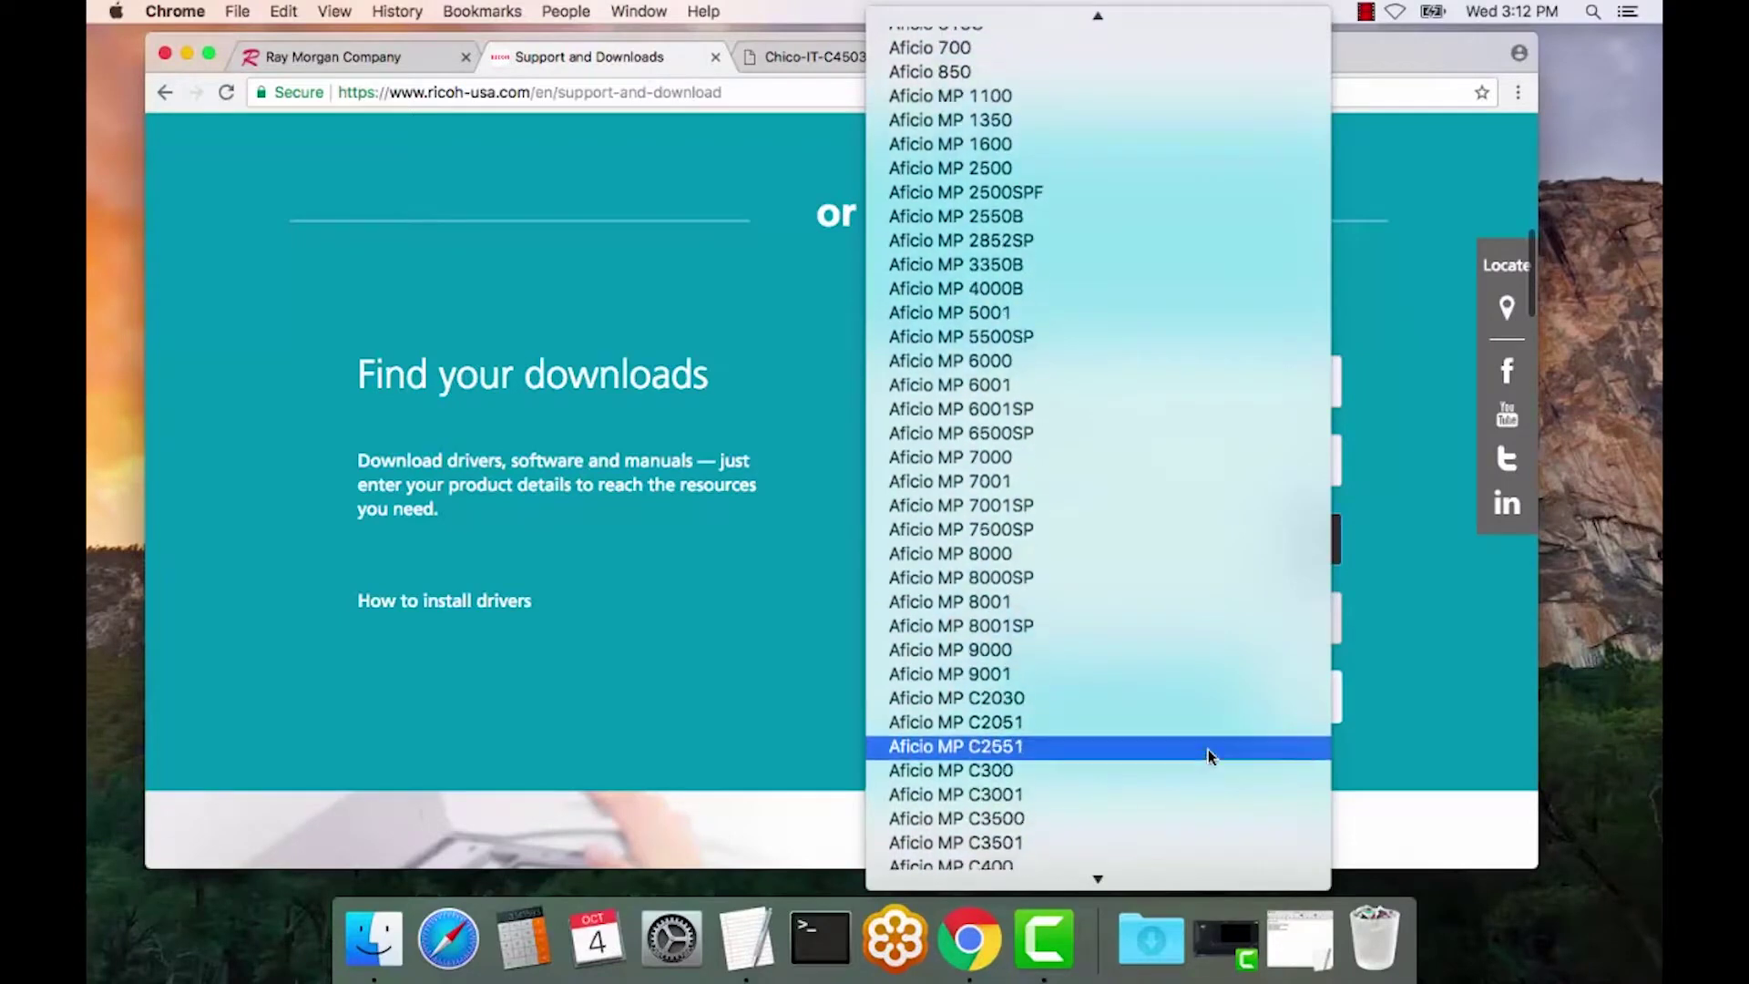
scroll(1208, 757, "down", 10)
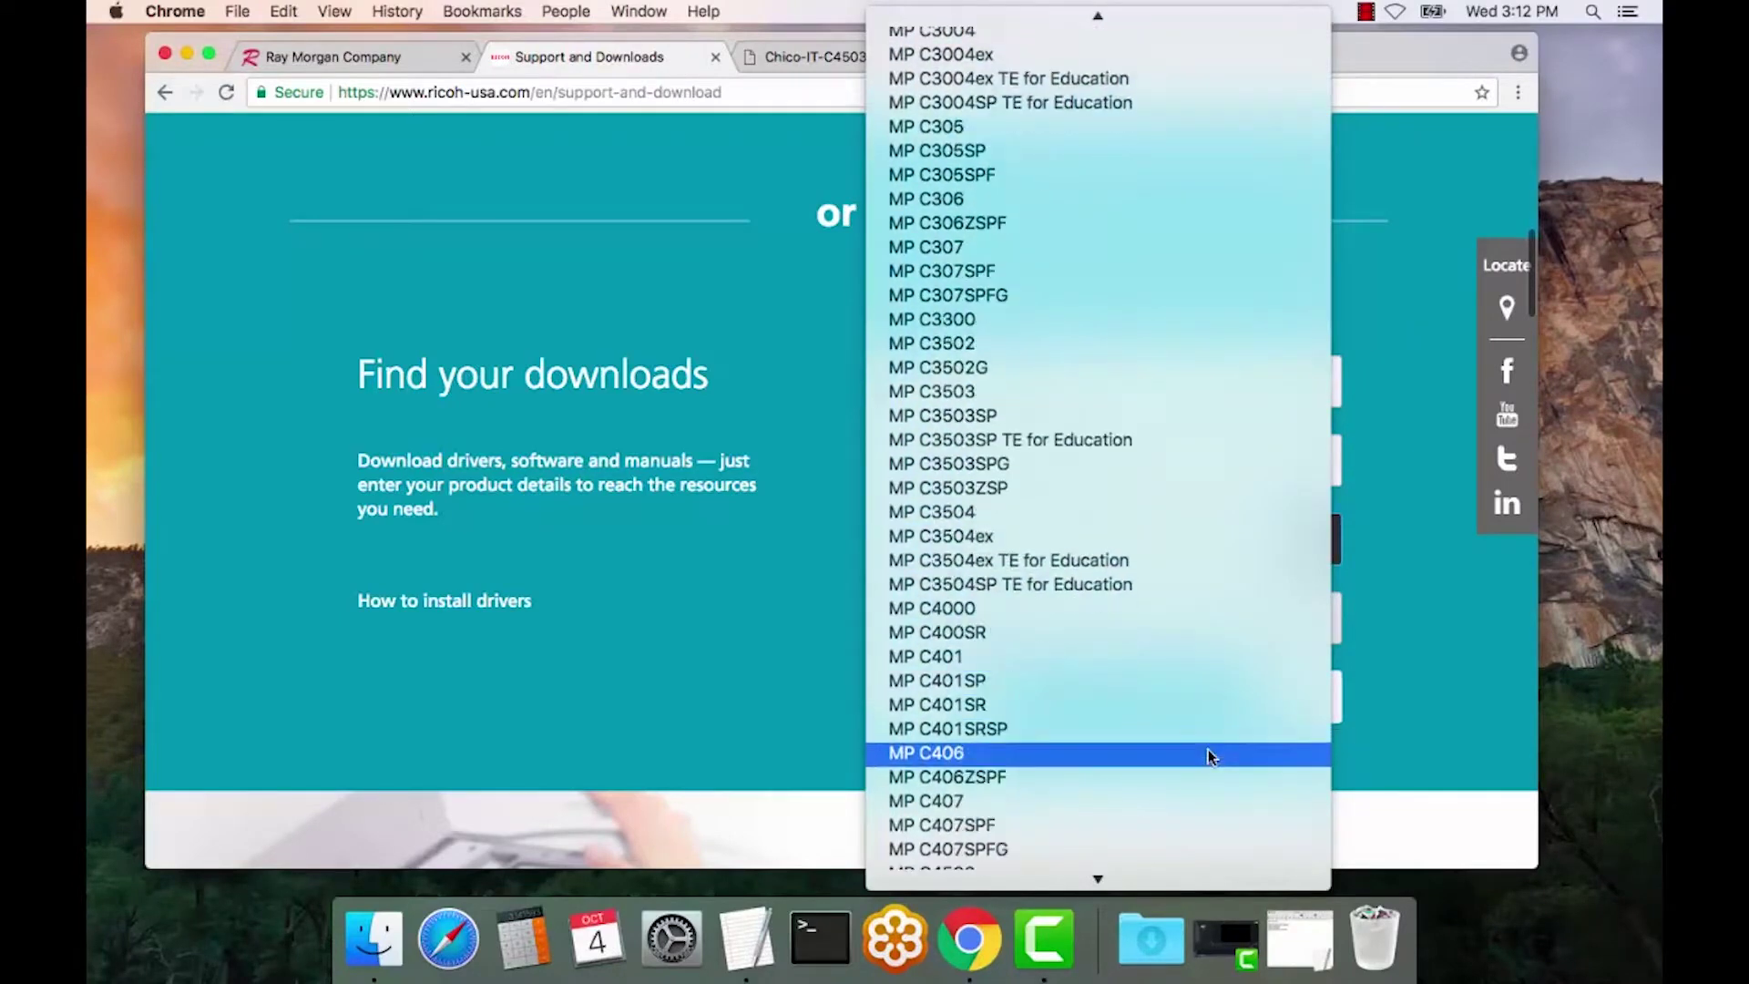
scroll(1208, 749, "down", 1)
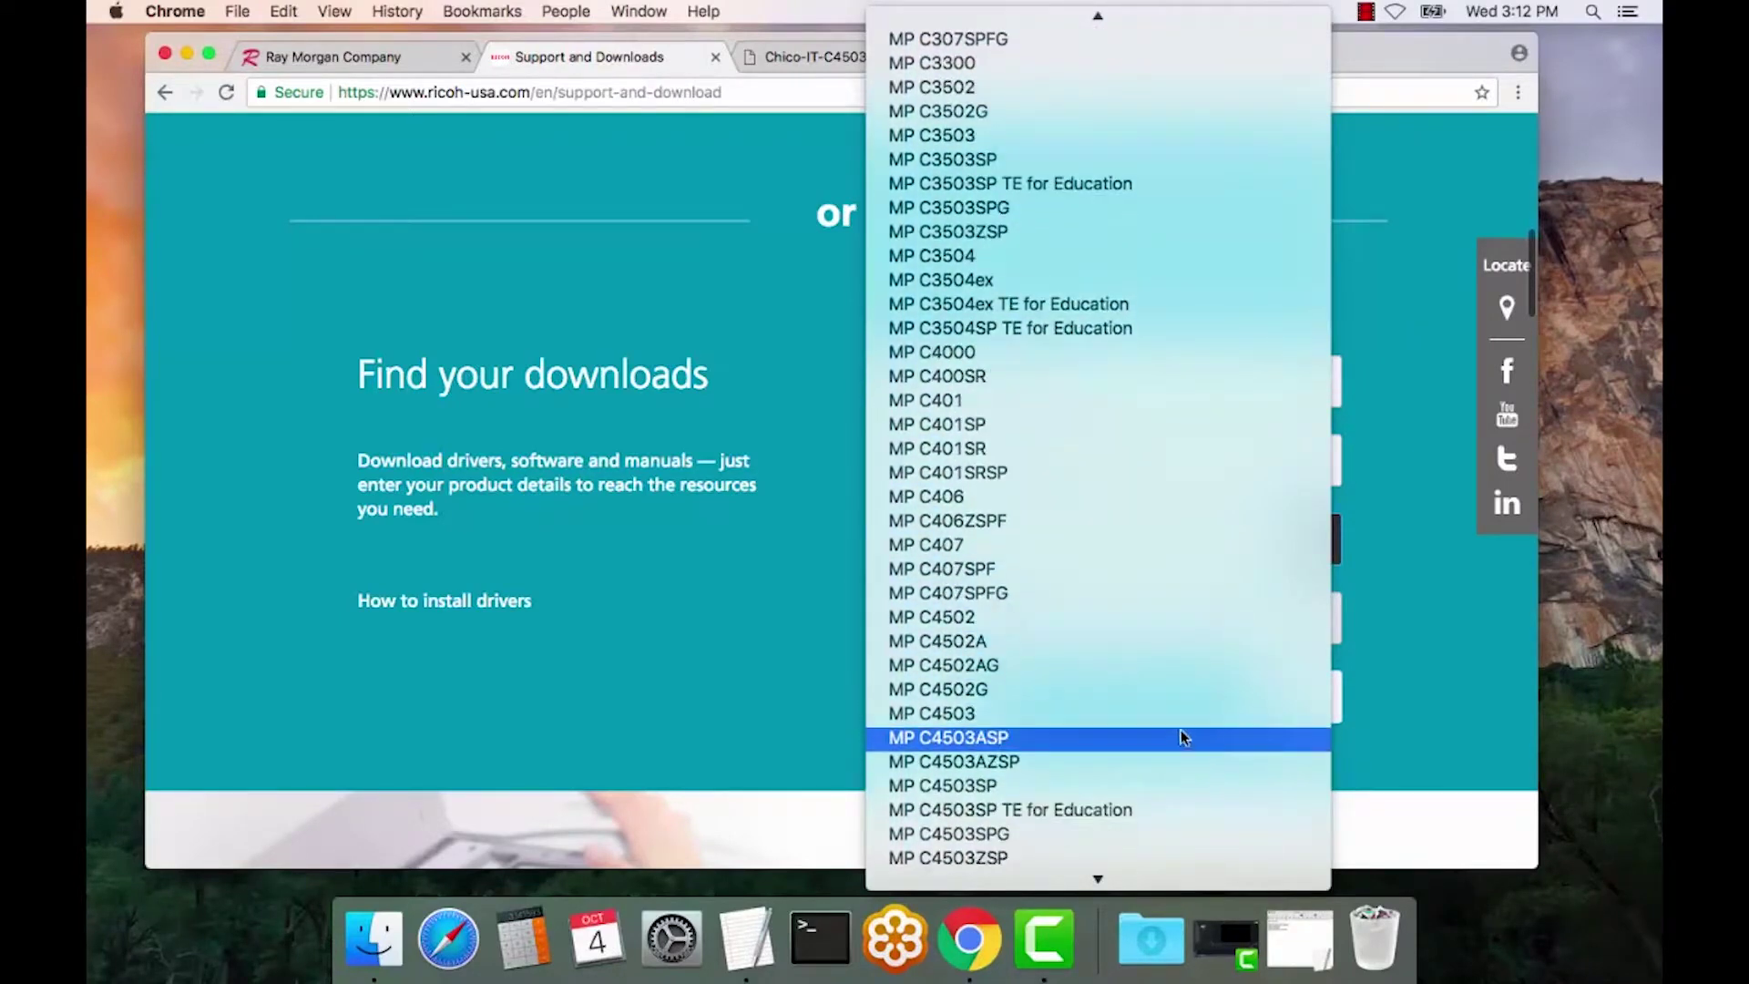
left_click(1164, 712)
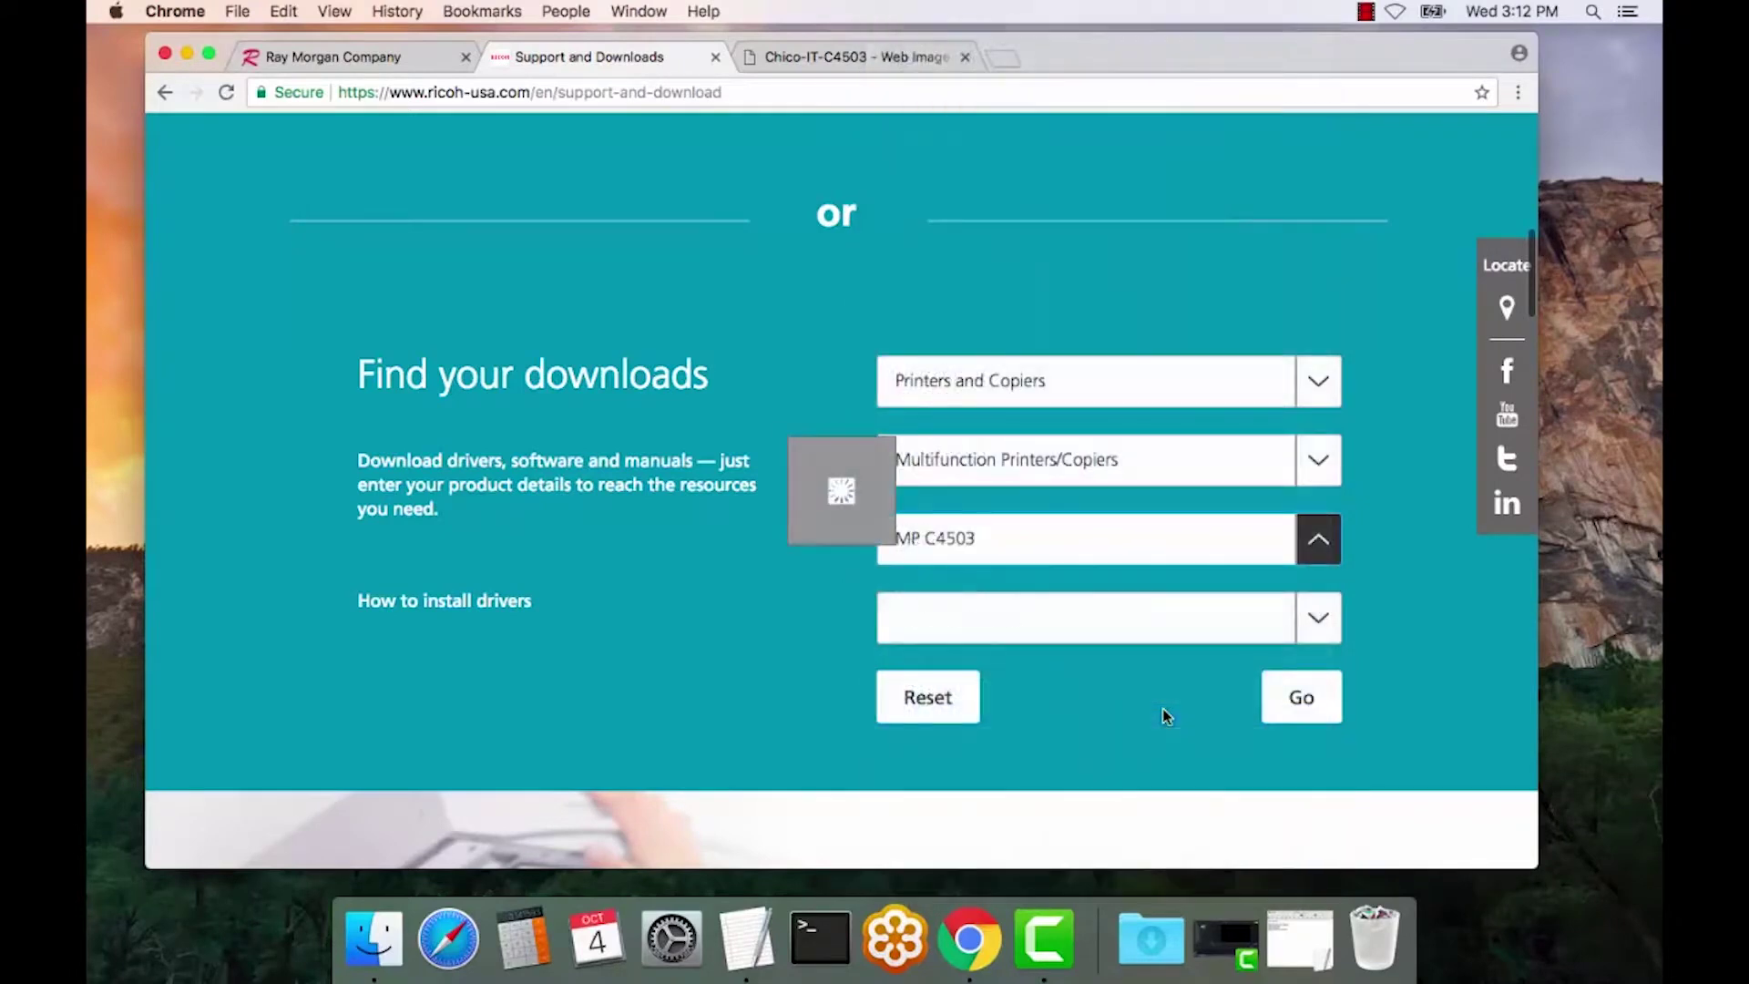
left_click(1312, 619)
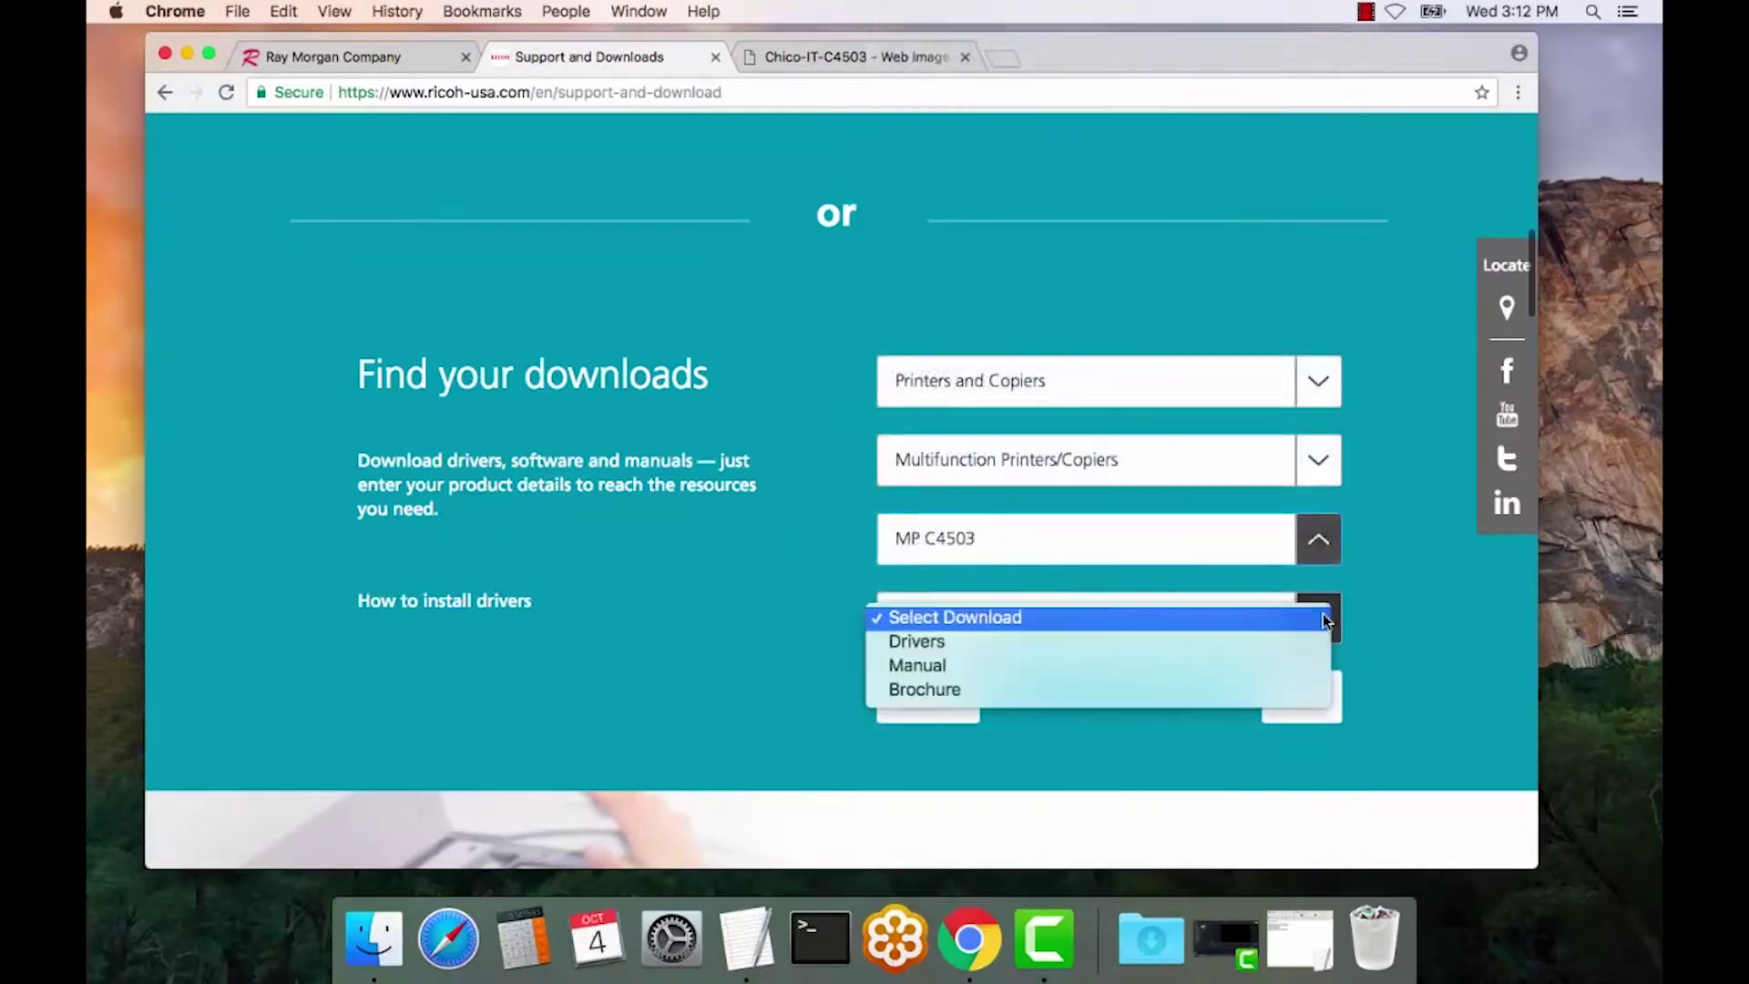
left_click(1220, 642)
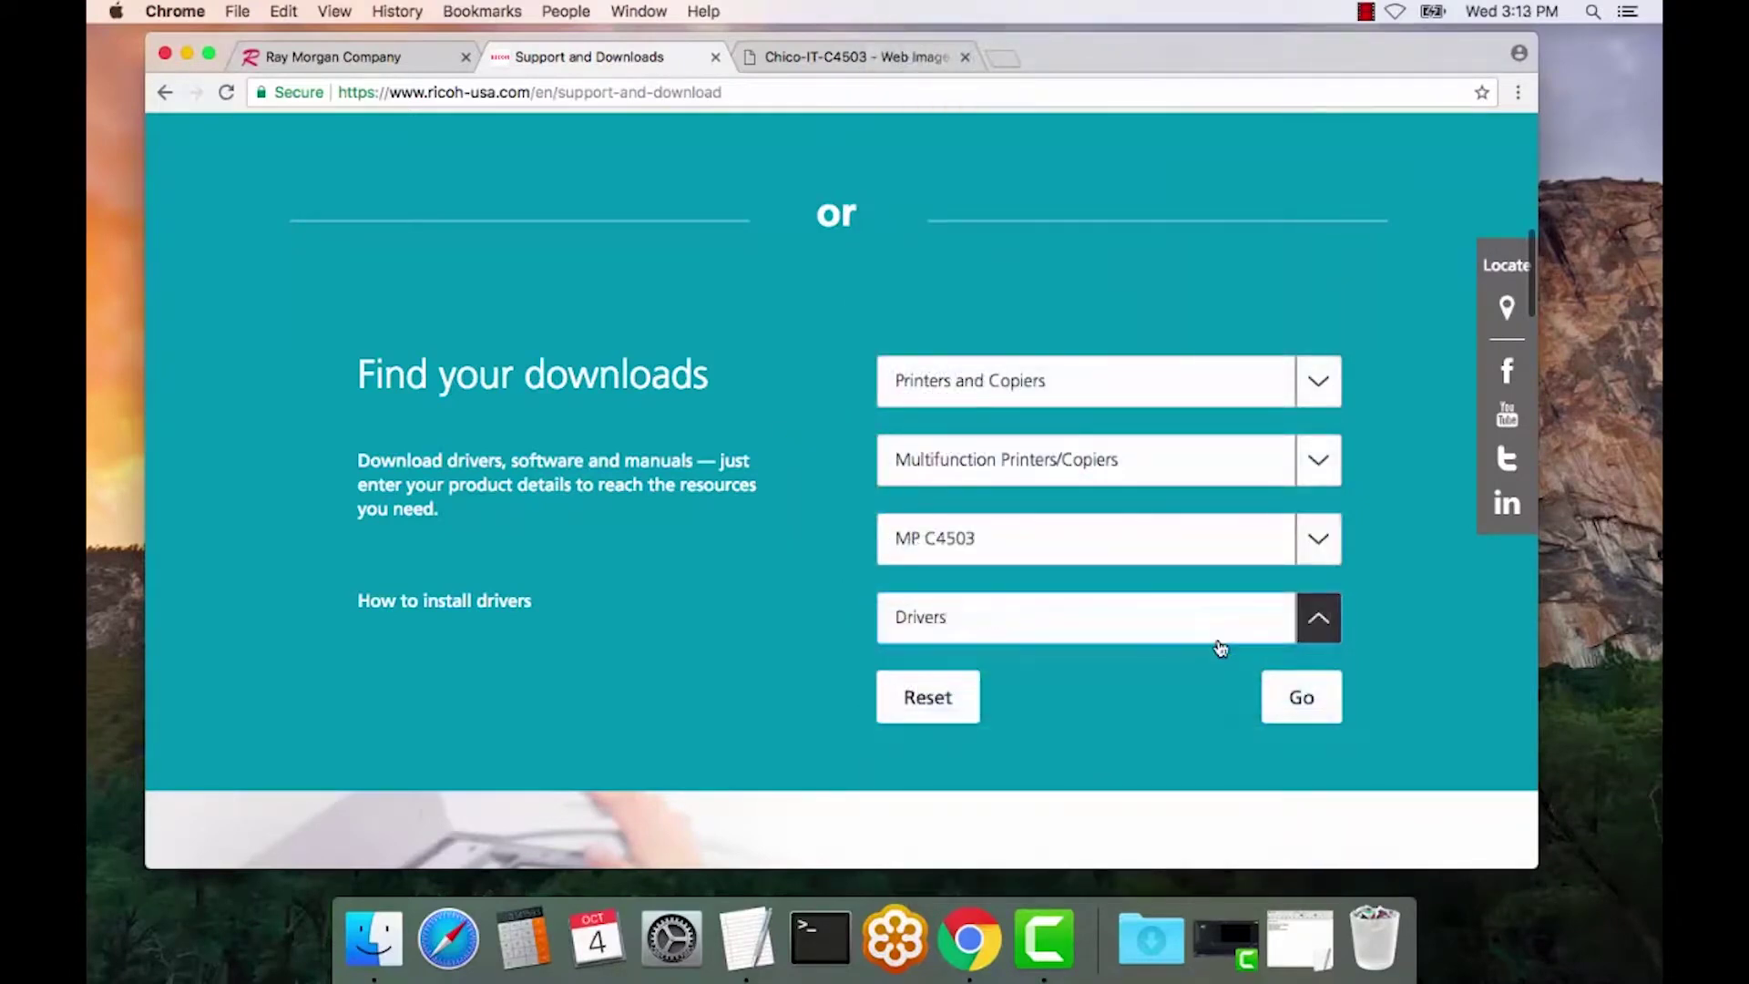
left_click(1316, 705)
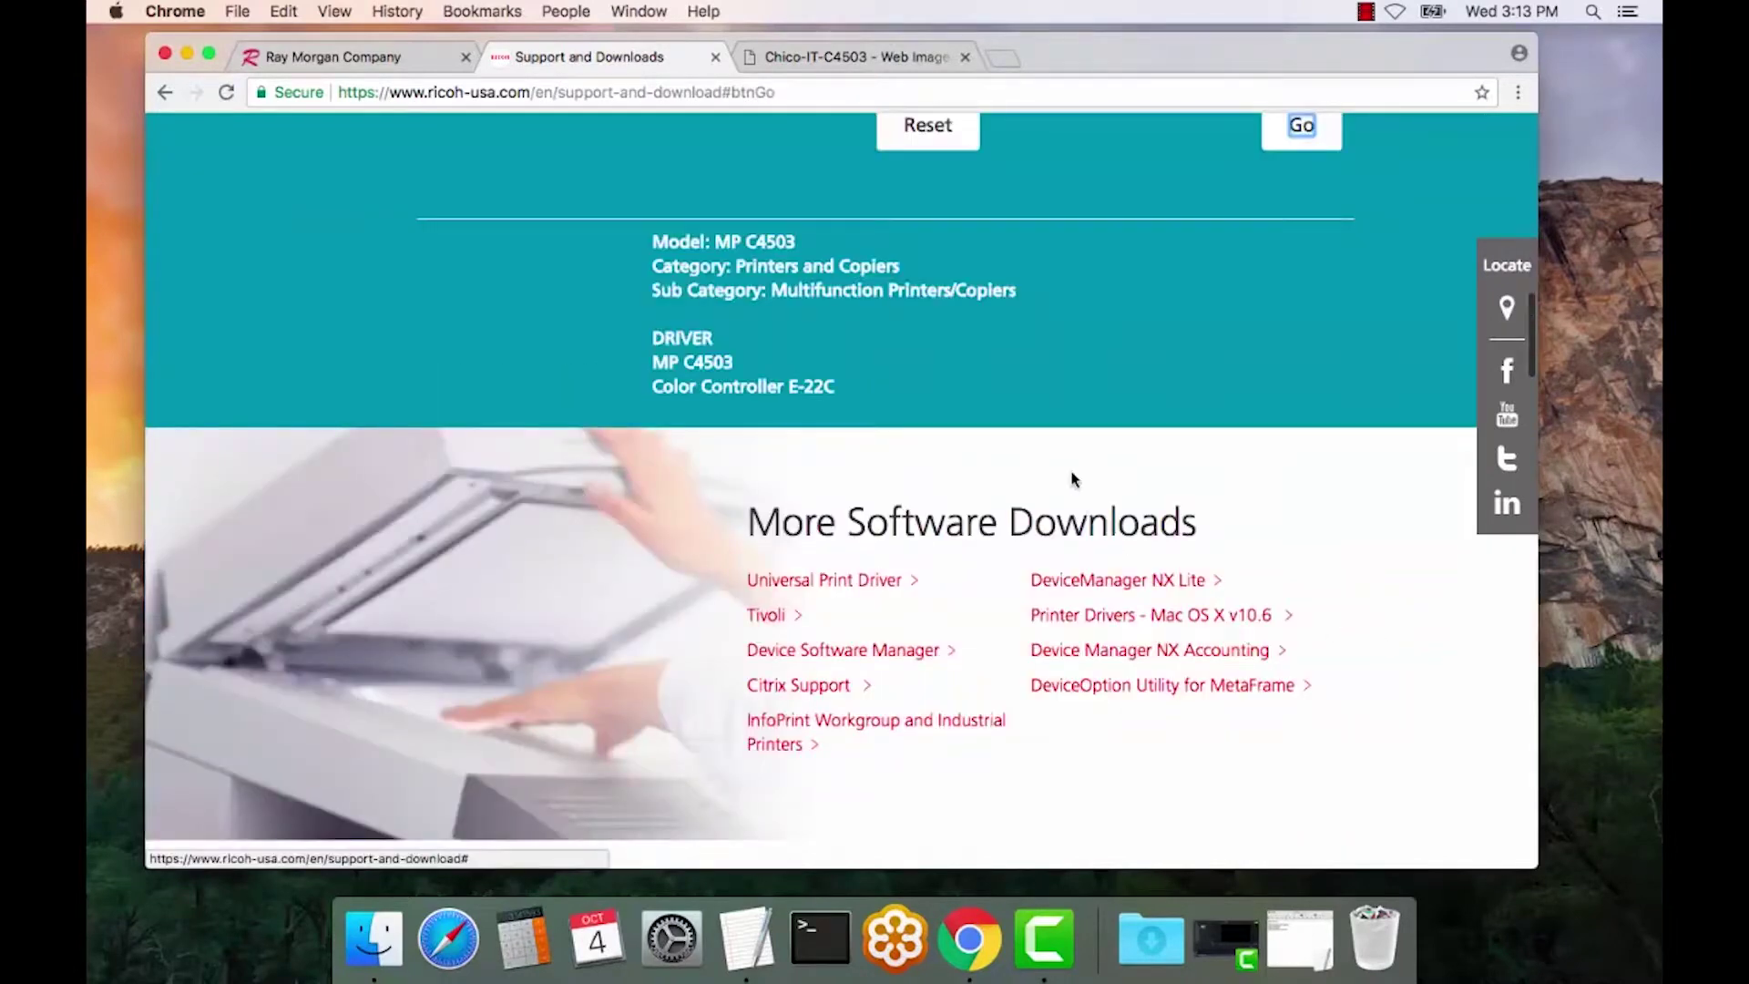
- Open the MP C4503 driver page and expand the macOS Sierra 10.12 drivers
scroll(1073, 478, "up", 1)
scroll(1072, 478, "up", 1)
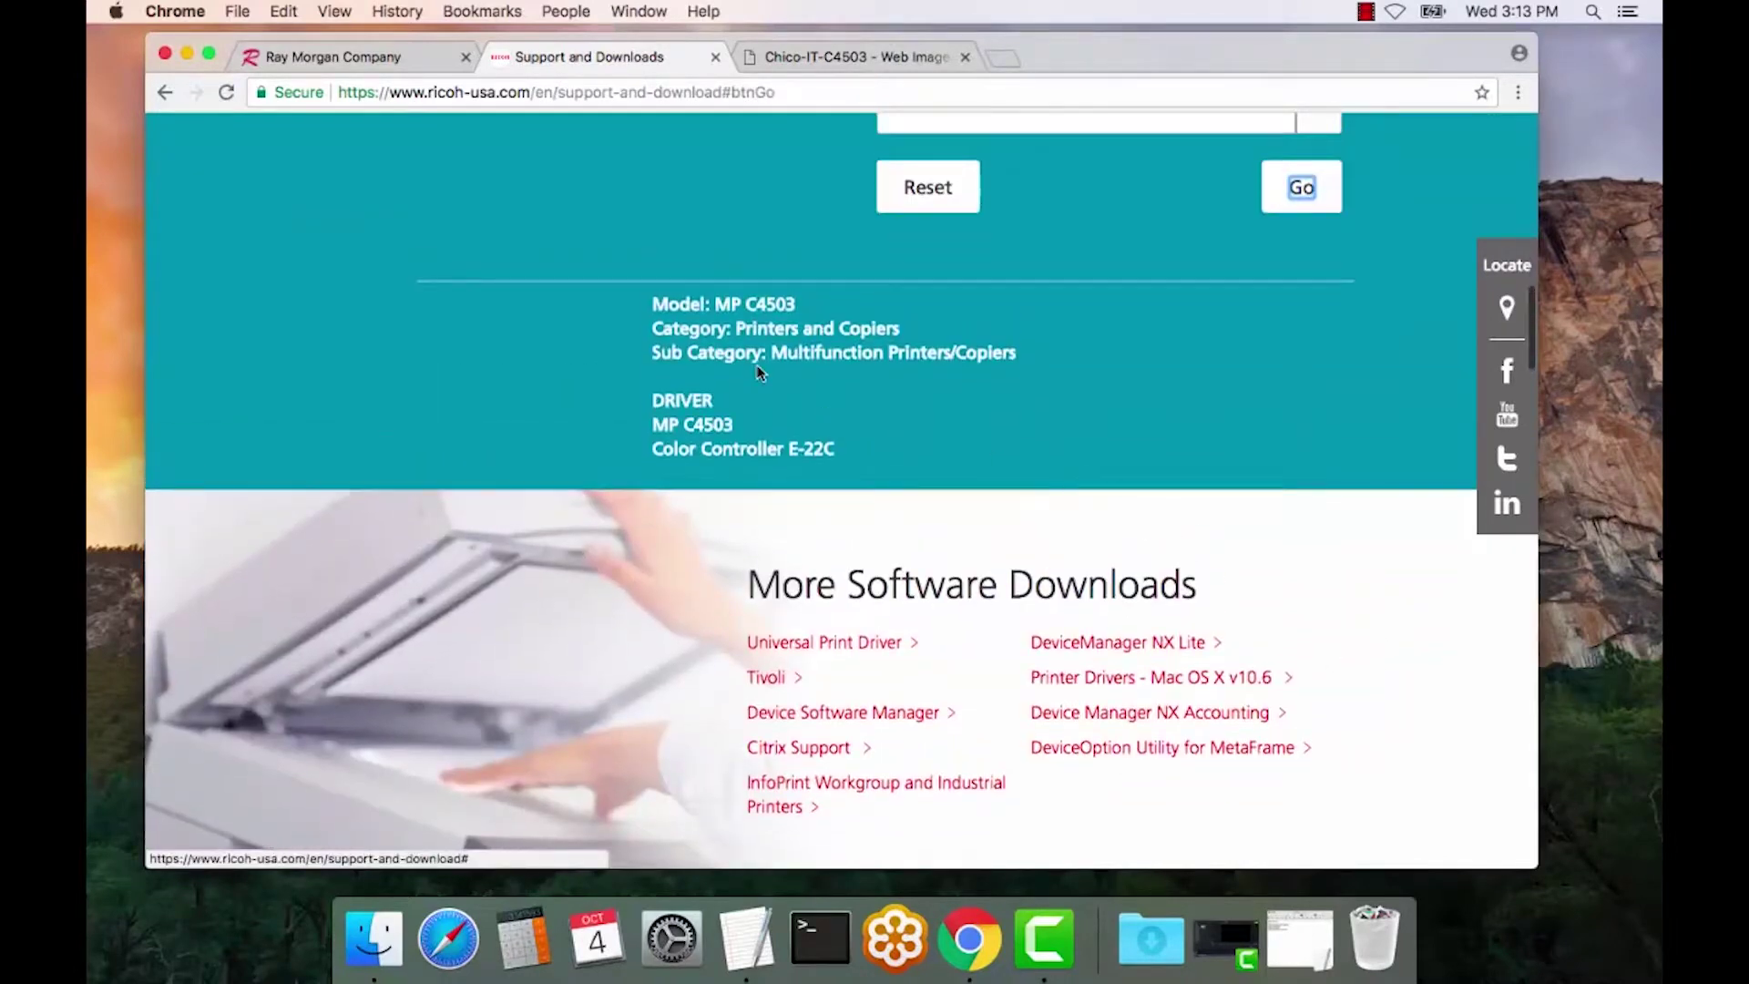
left_click(686, 425)
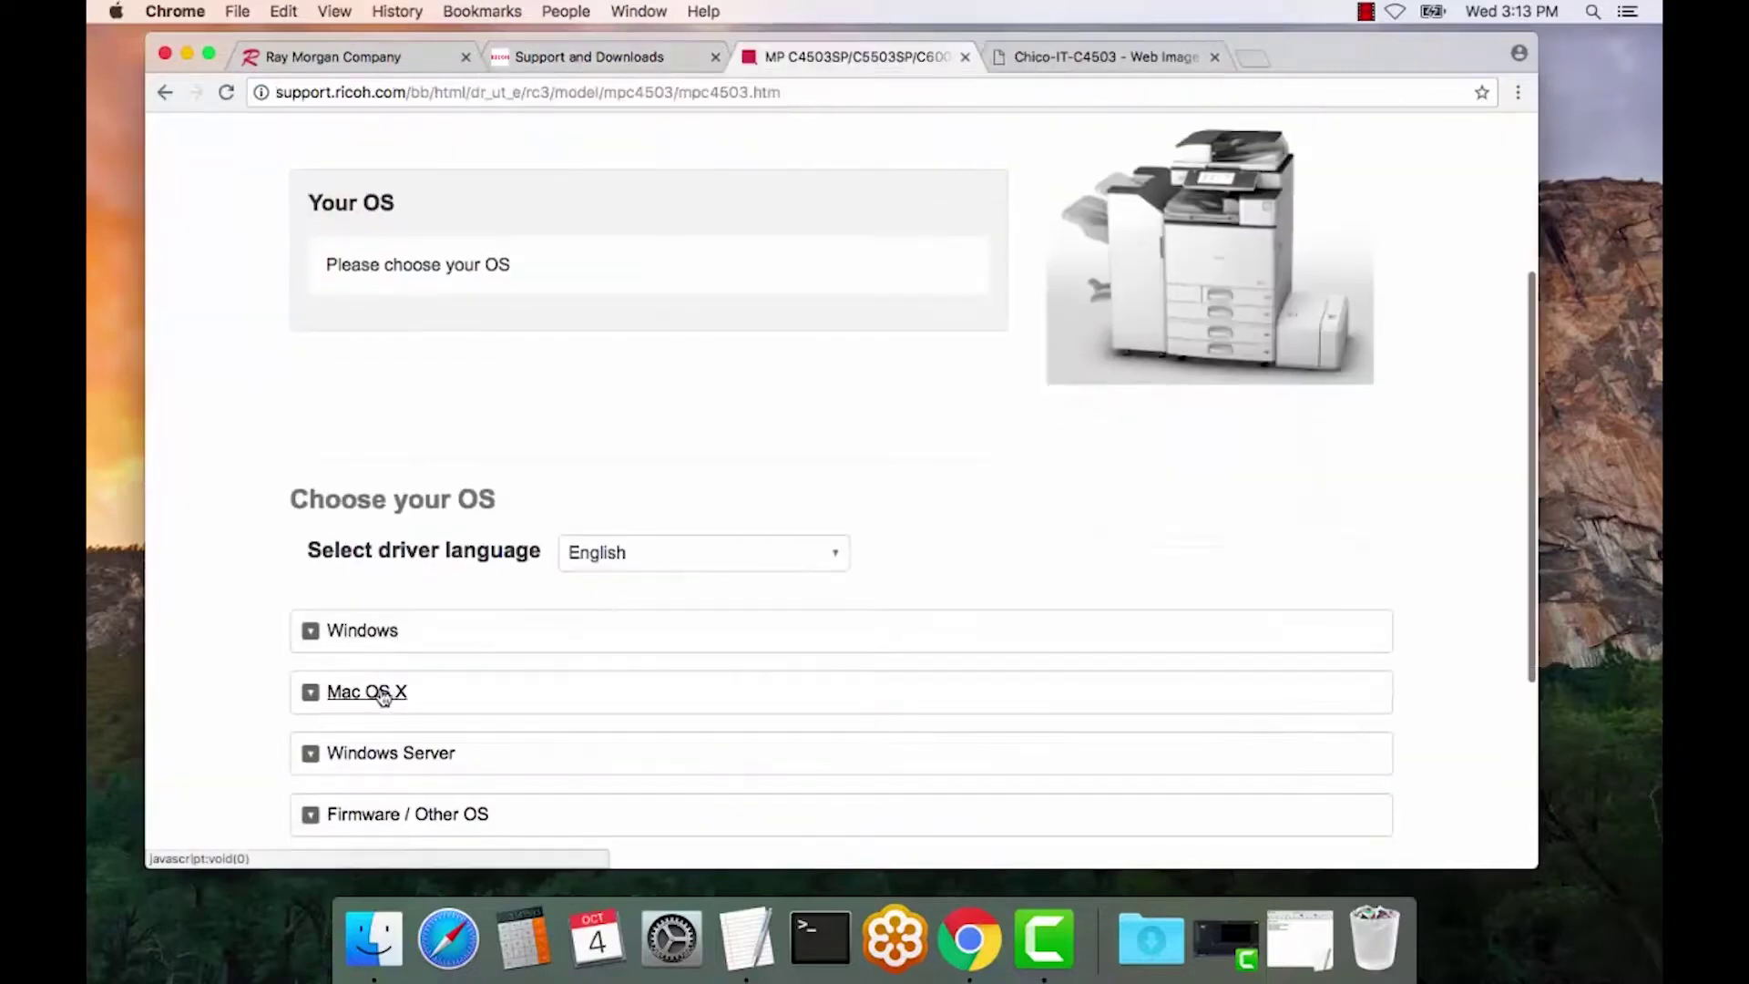
left_click(369, 692)
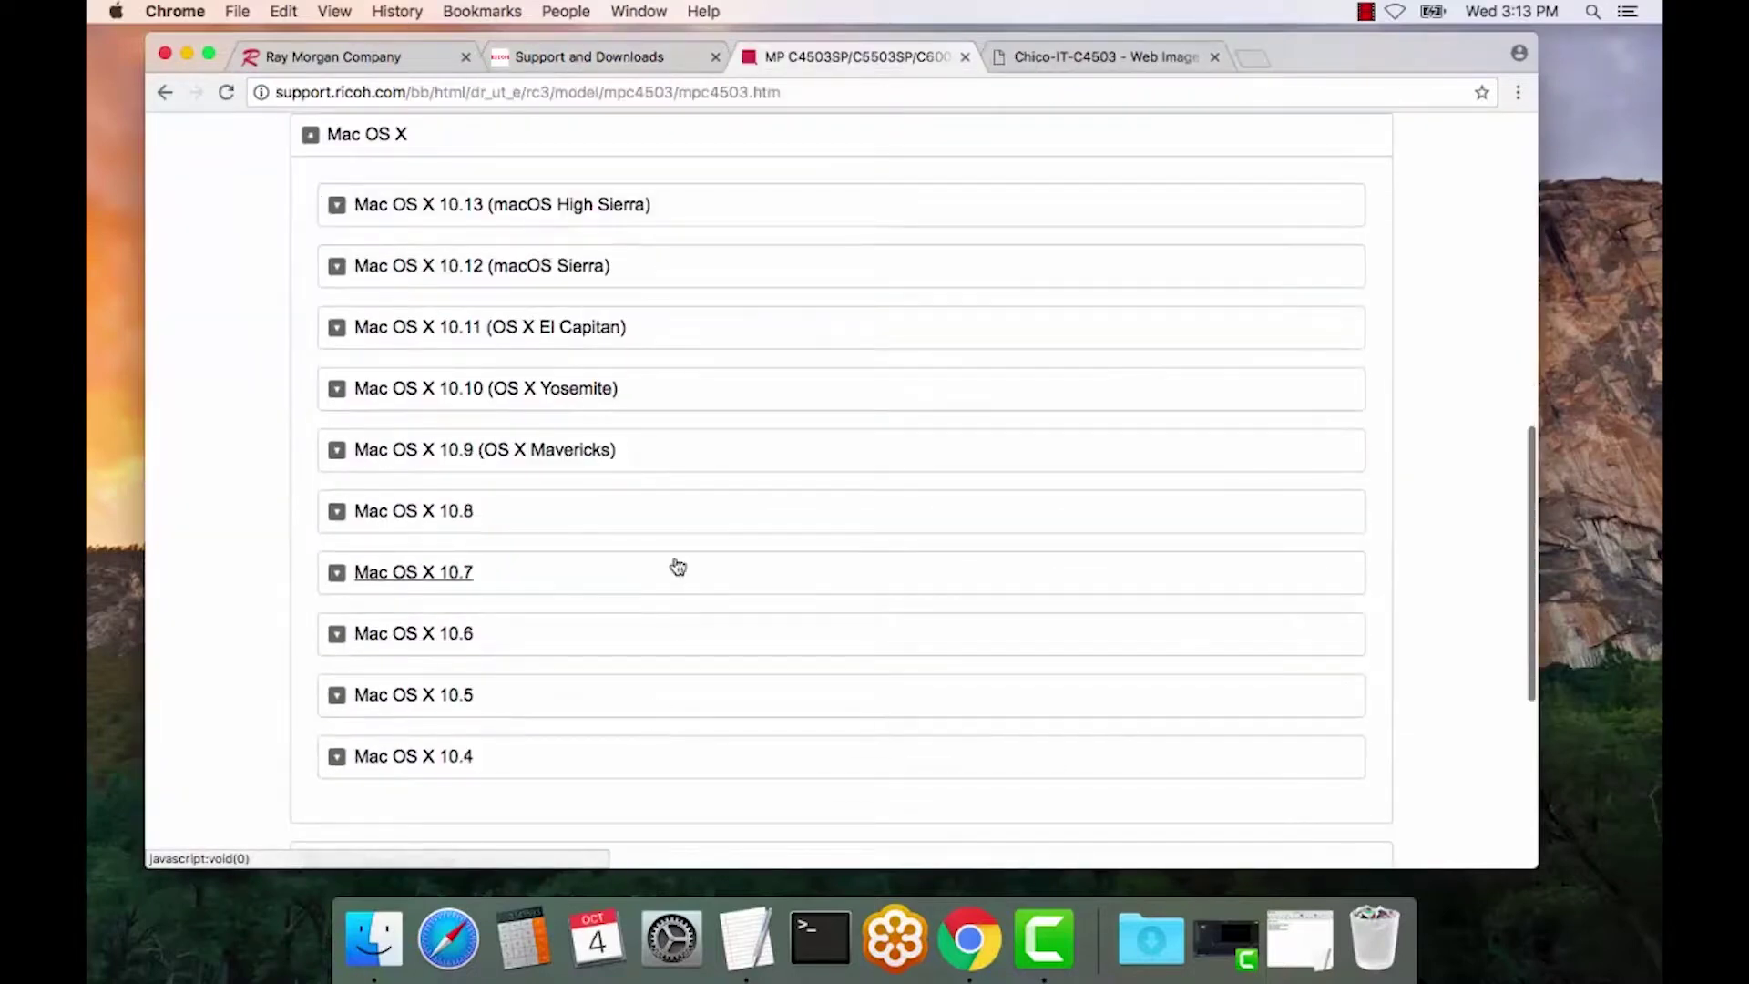
left_click(486, 269)
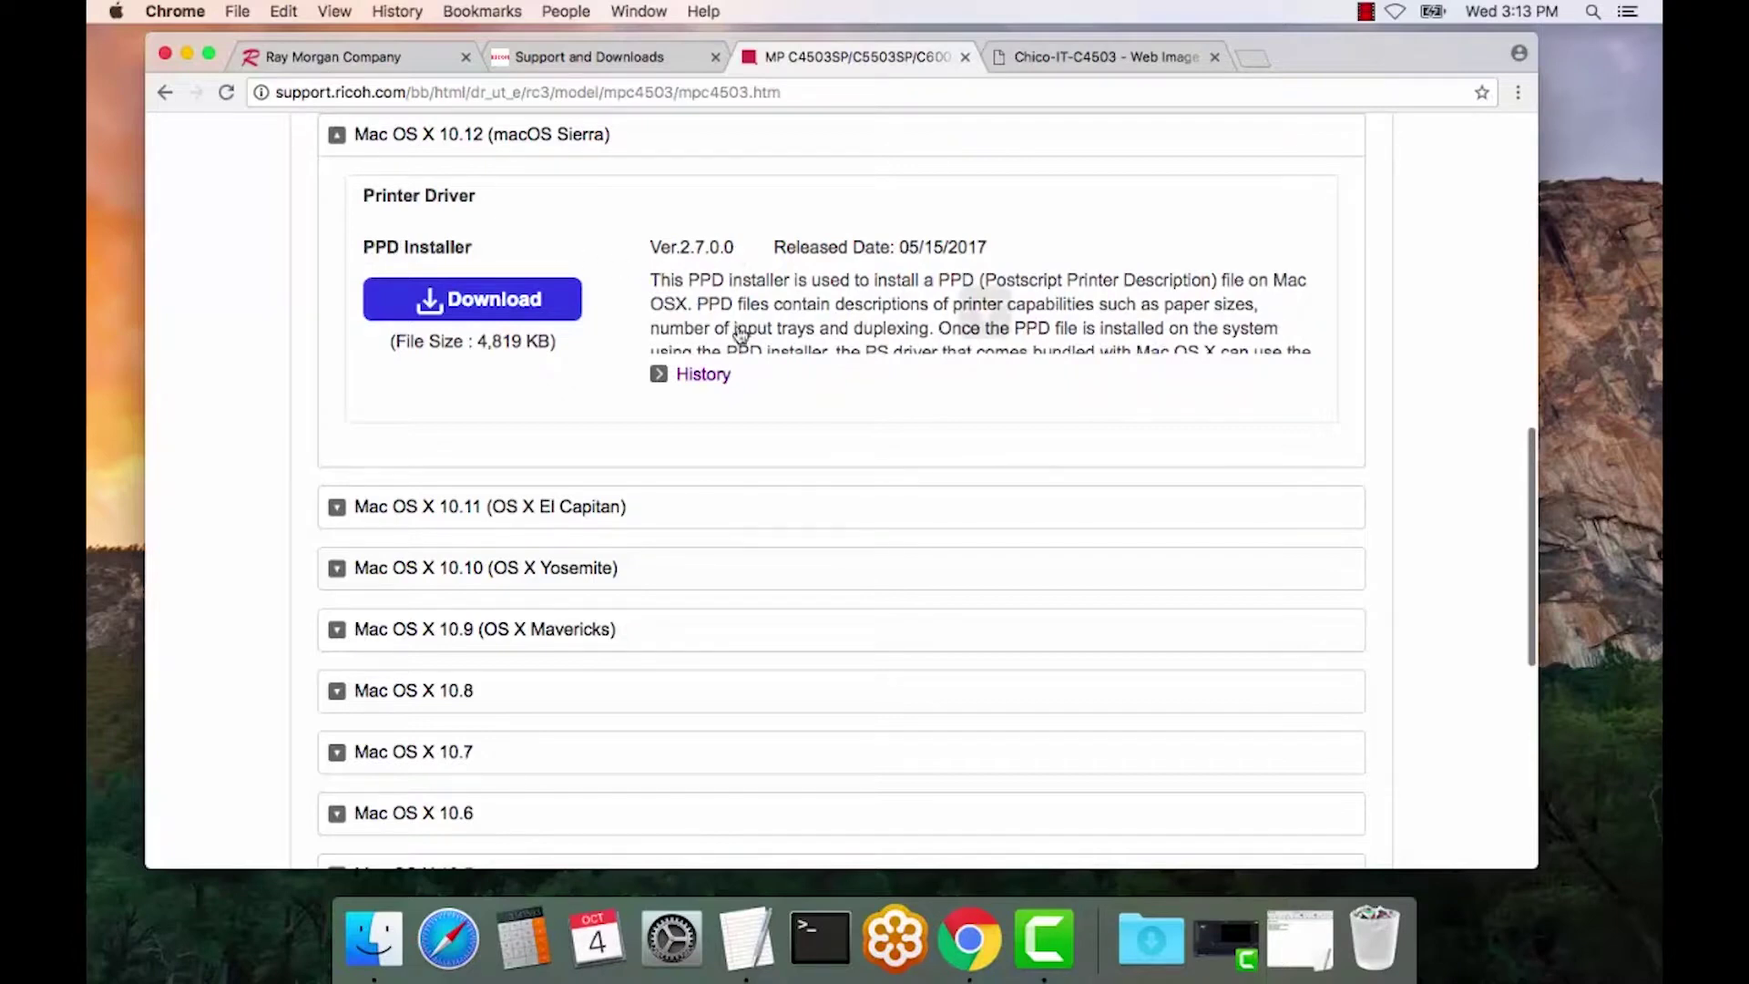
- Look over the Mac OS X 10.7 and 10.6 drivers, then download the macOS Sierra PPD Installer
left_click(452, 770)
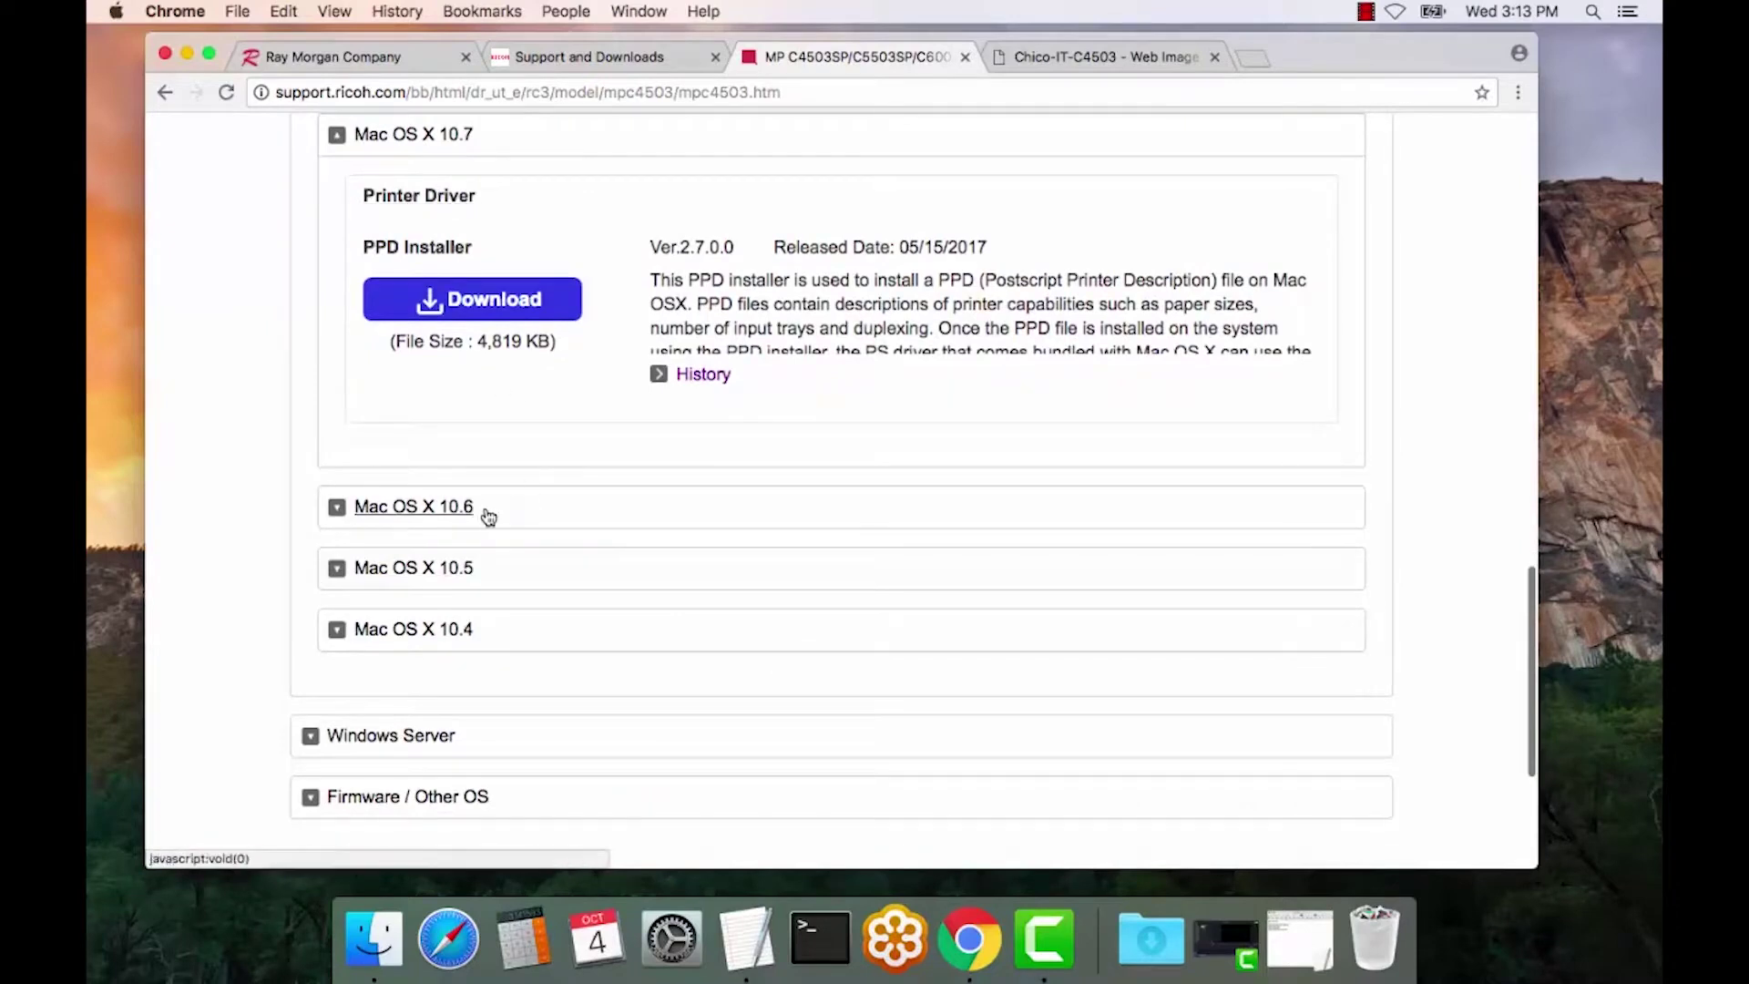
left_click(461, 508)
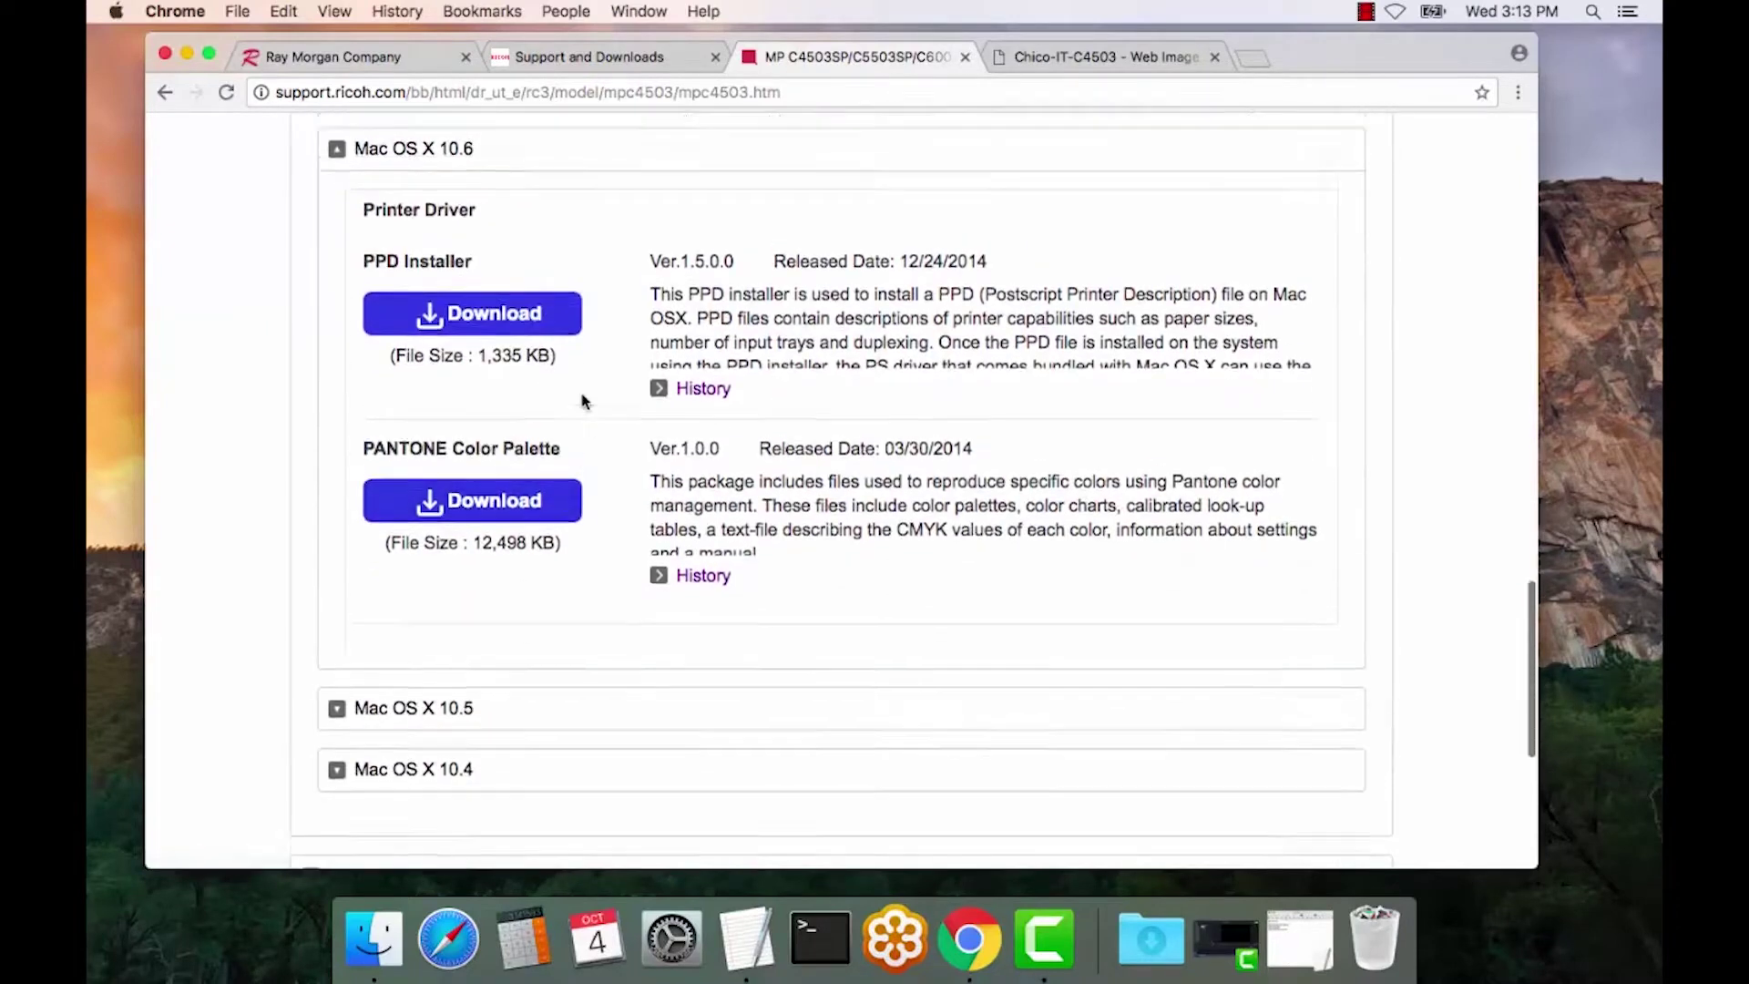
scroll(585, 395, "up", 3)
left_click(337, 347)
scroll(664, 398, "up", 10)
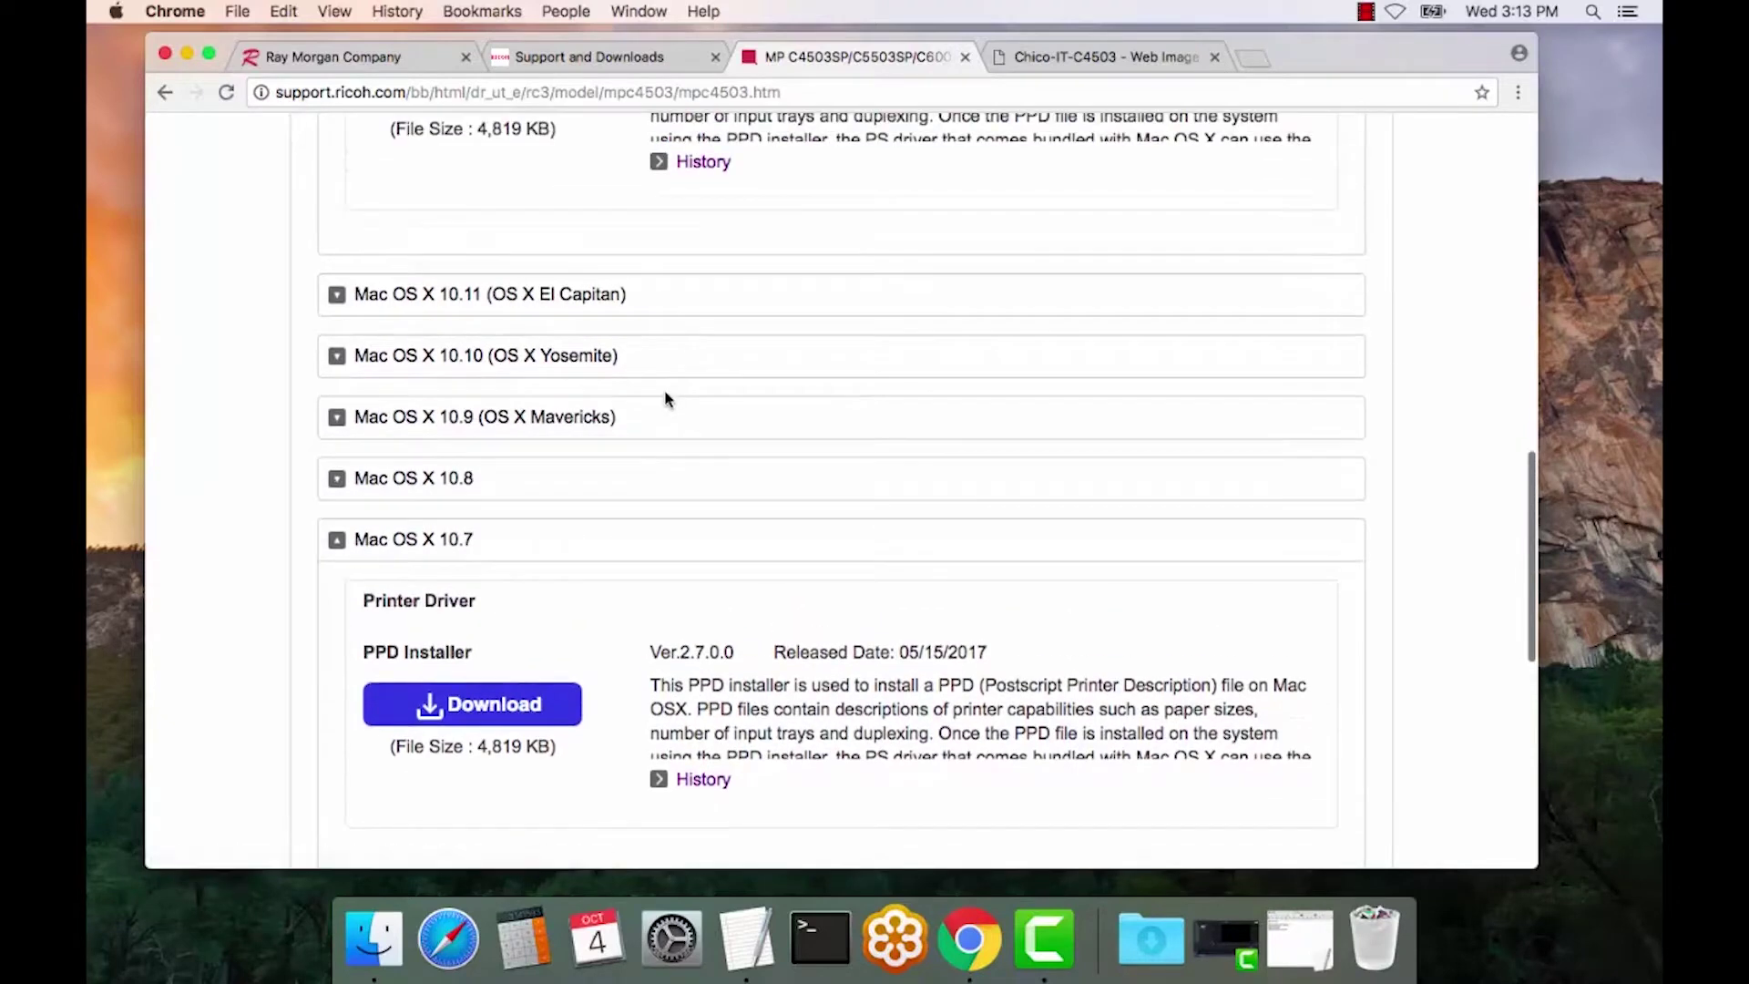
scroll(664, 396, "up", 5)
left_click(535, 370)
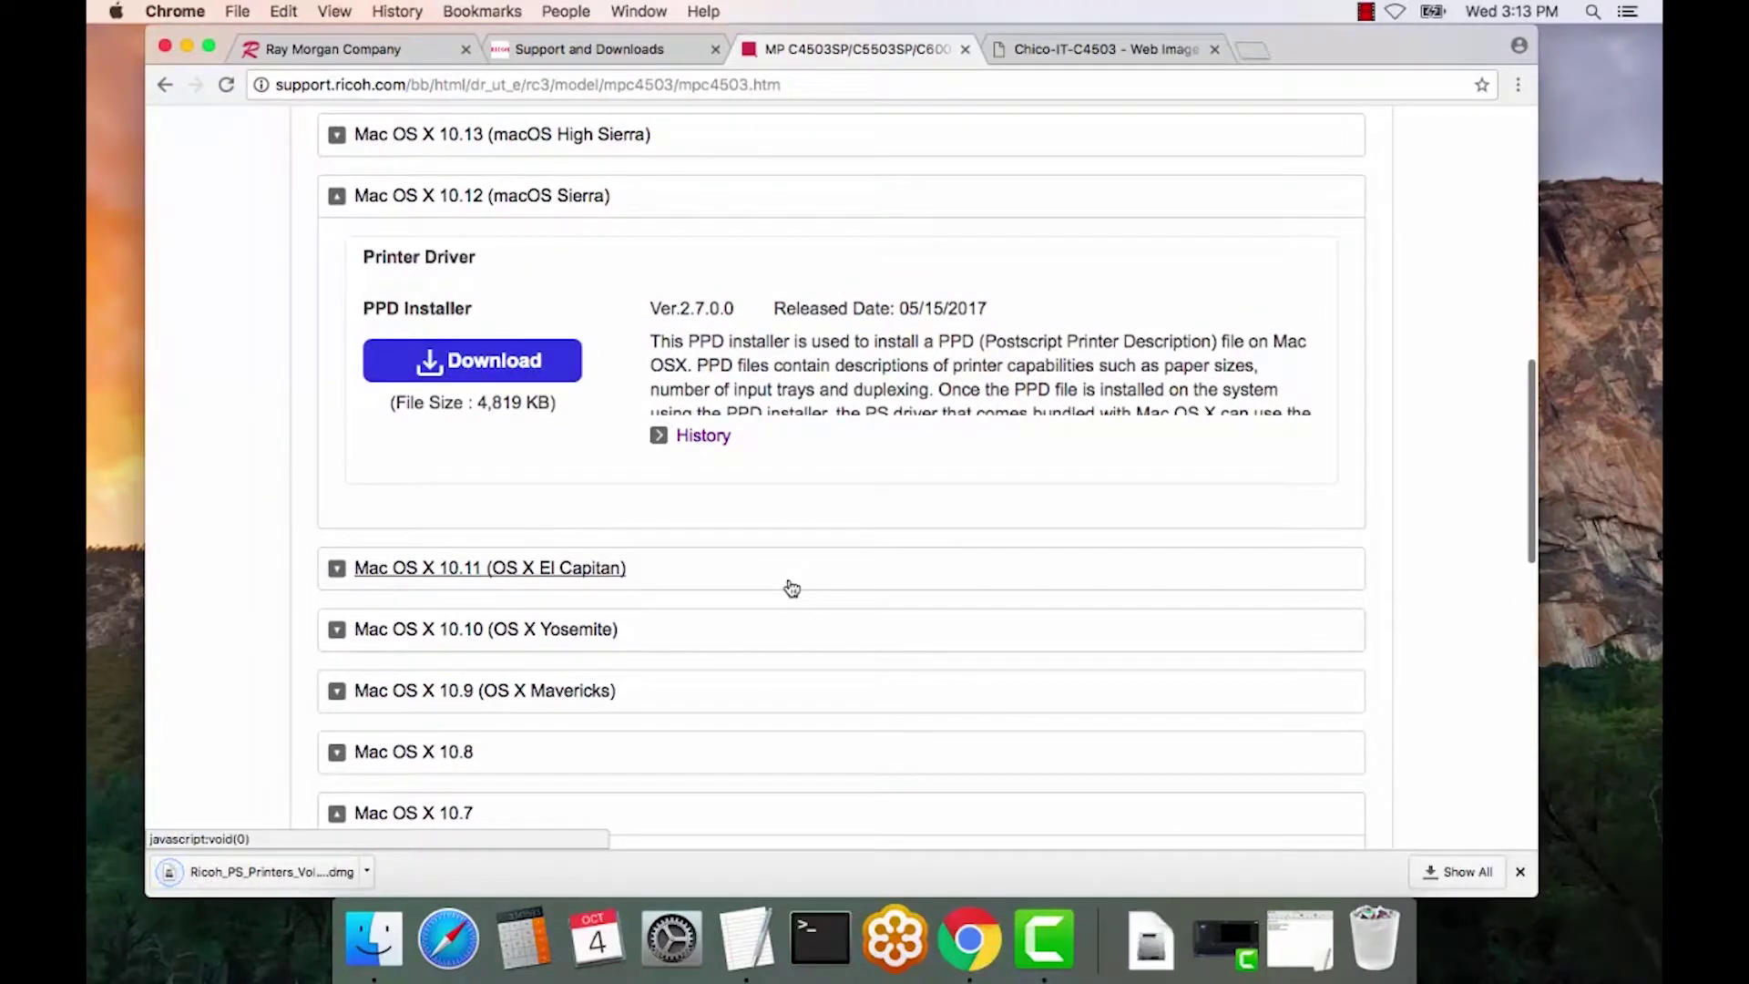
left_click(390, 951)
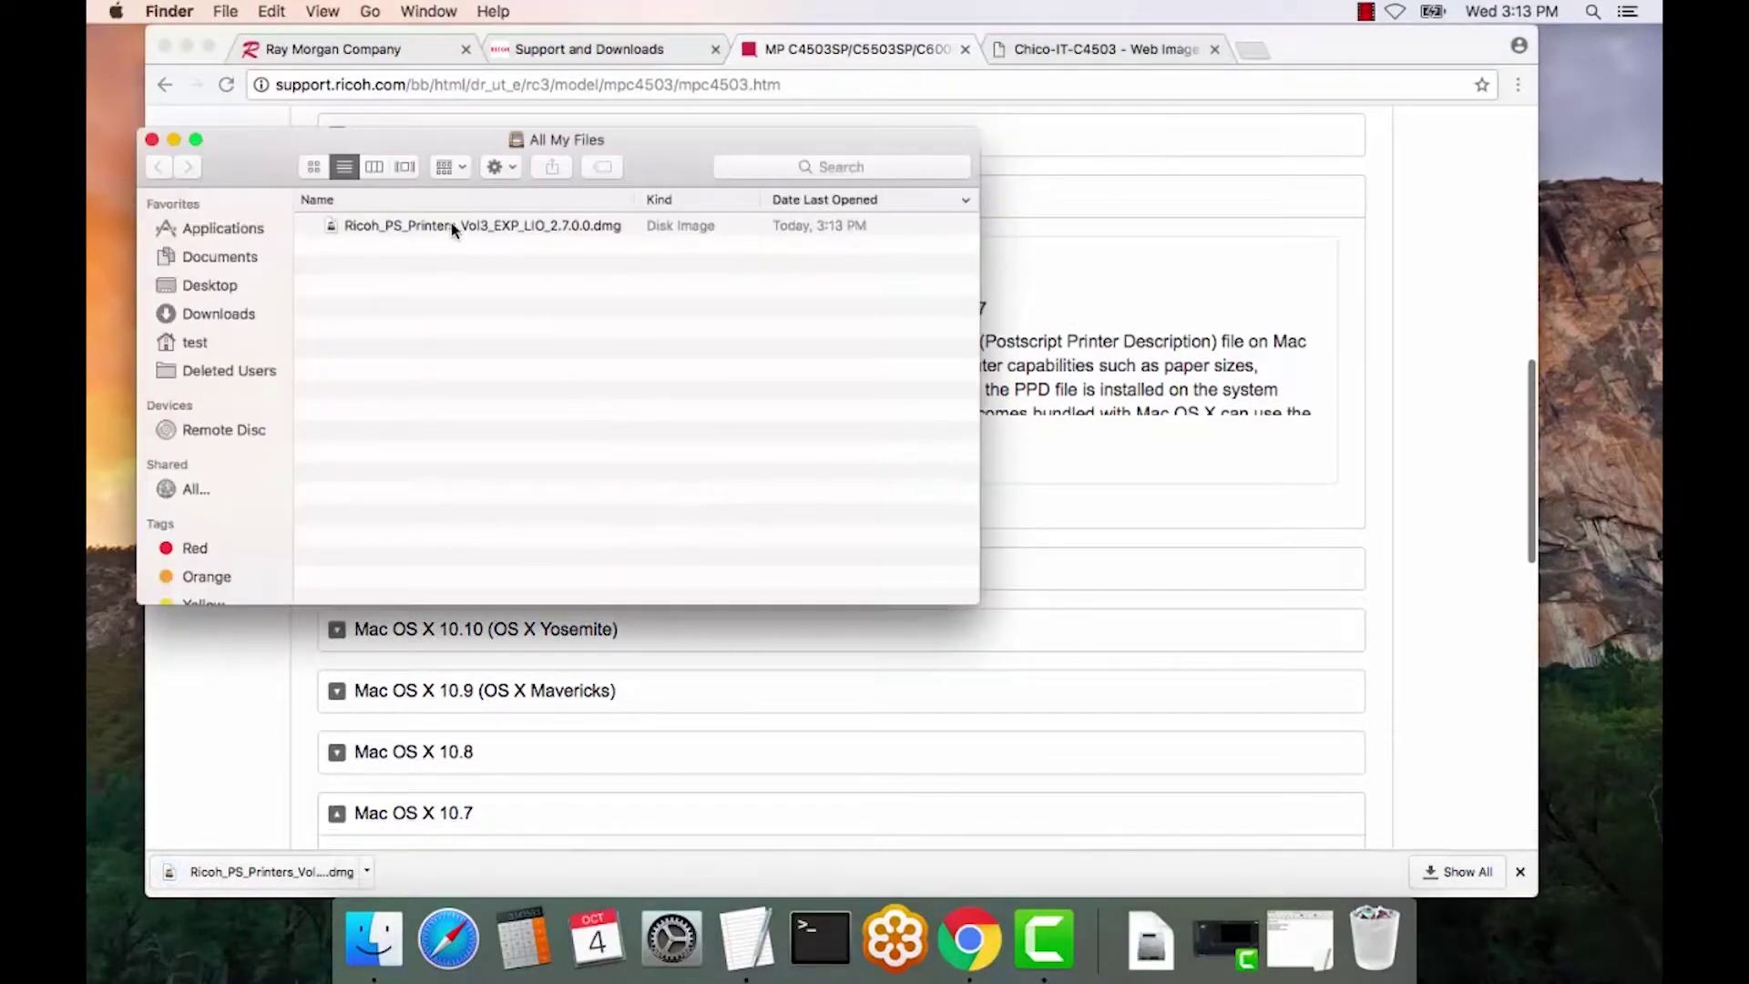
- Mount the downloaded Ricoh .dmg and launch Ricoh_PS_Printers_Vol3_EXP_LIO_Driver.pkg
double_click(451, 225)
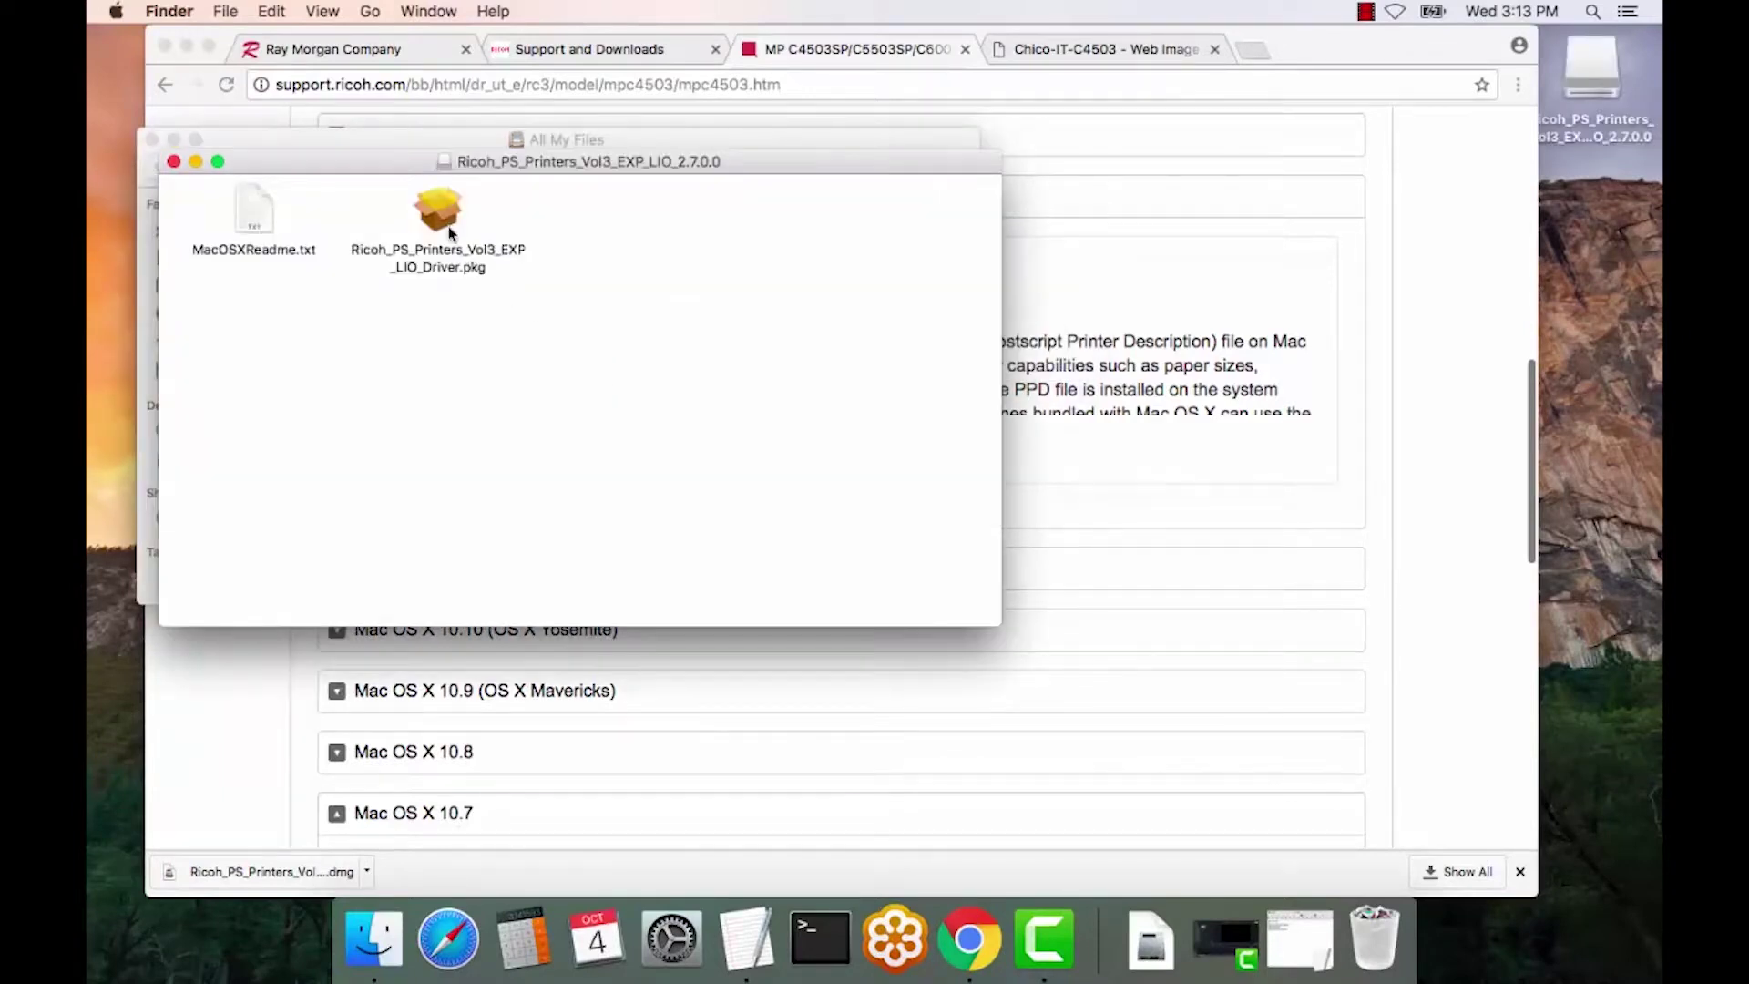
double_click(444, 219)
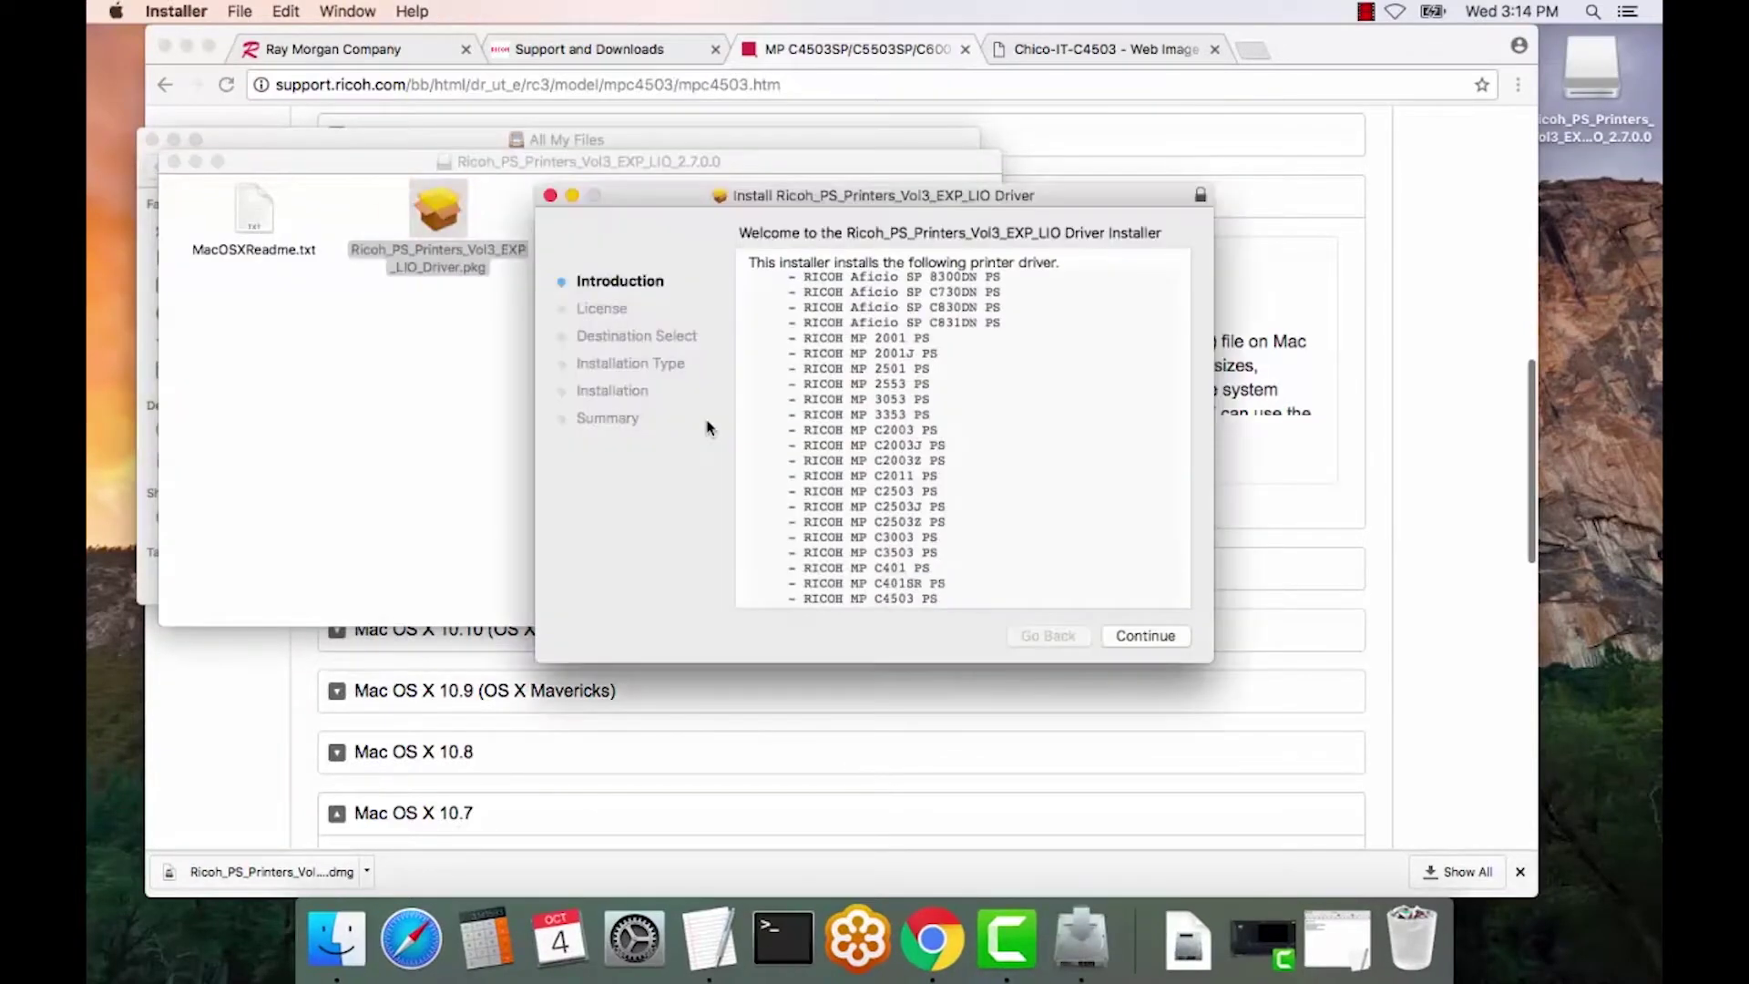
- Agree to the licence and start the standard 15.2 MB install on Macintosh HD
left_click(1150, 638)
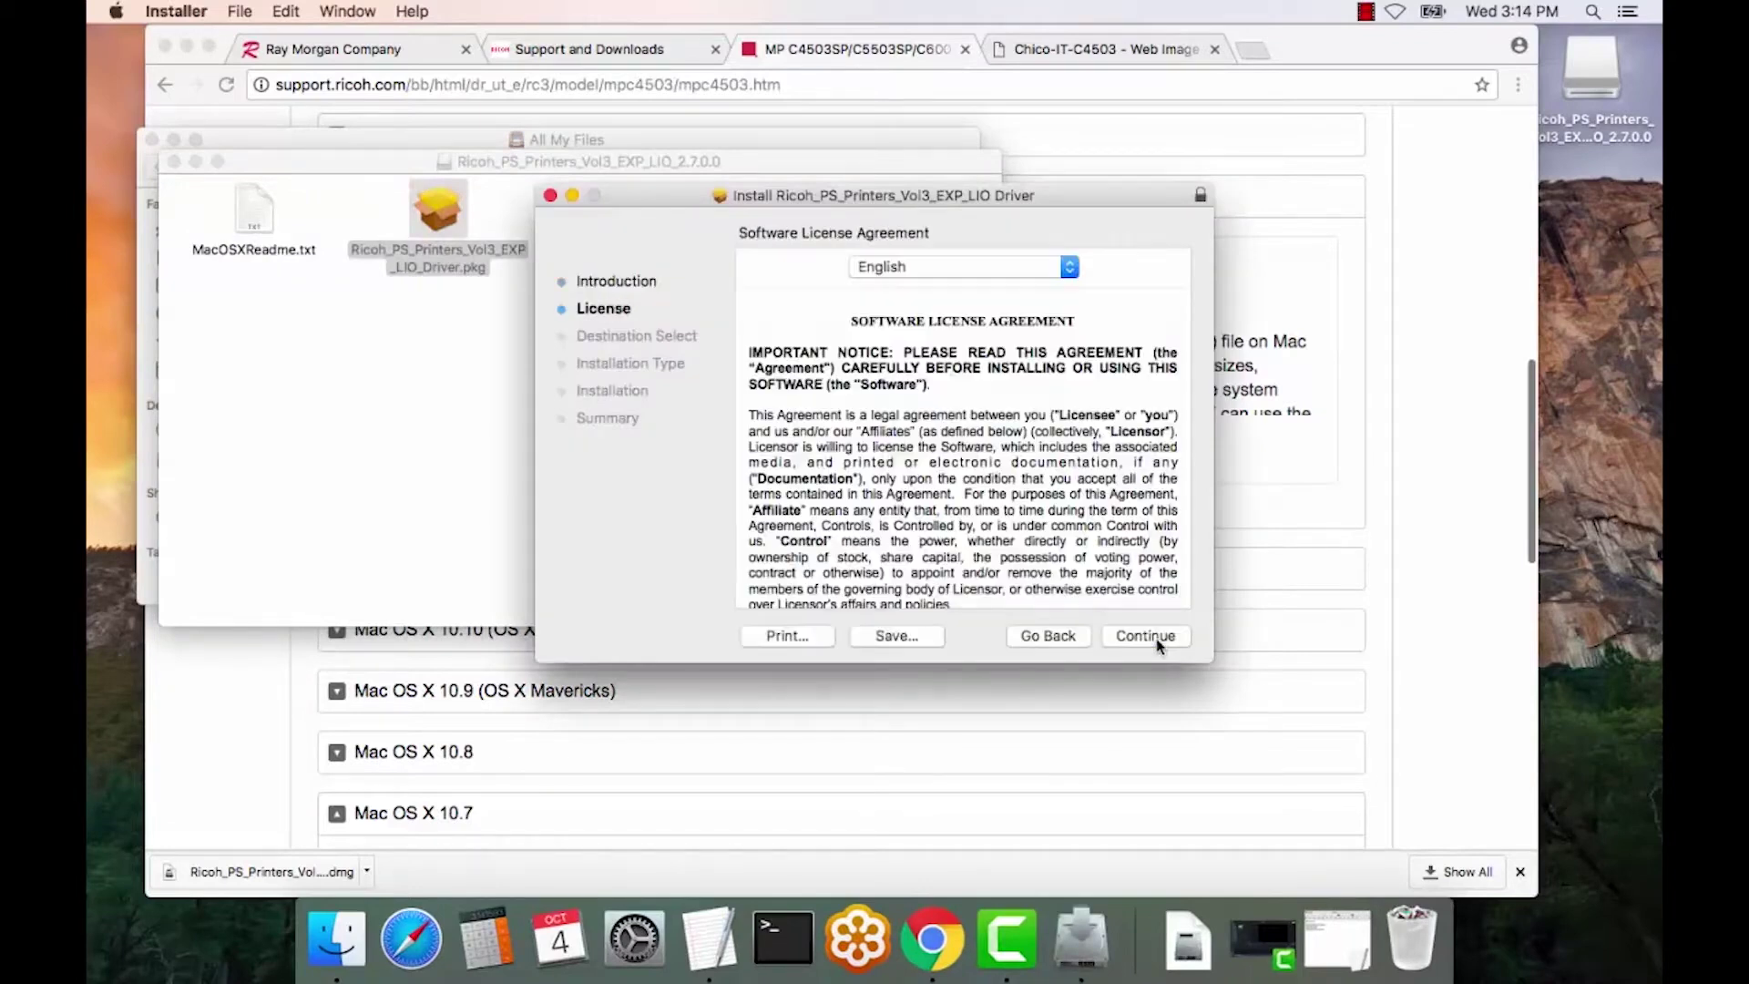
left_click(1145, 635)
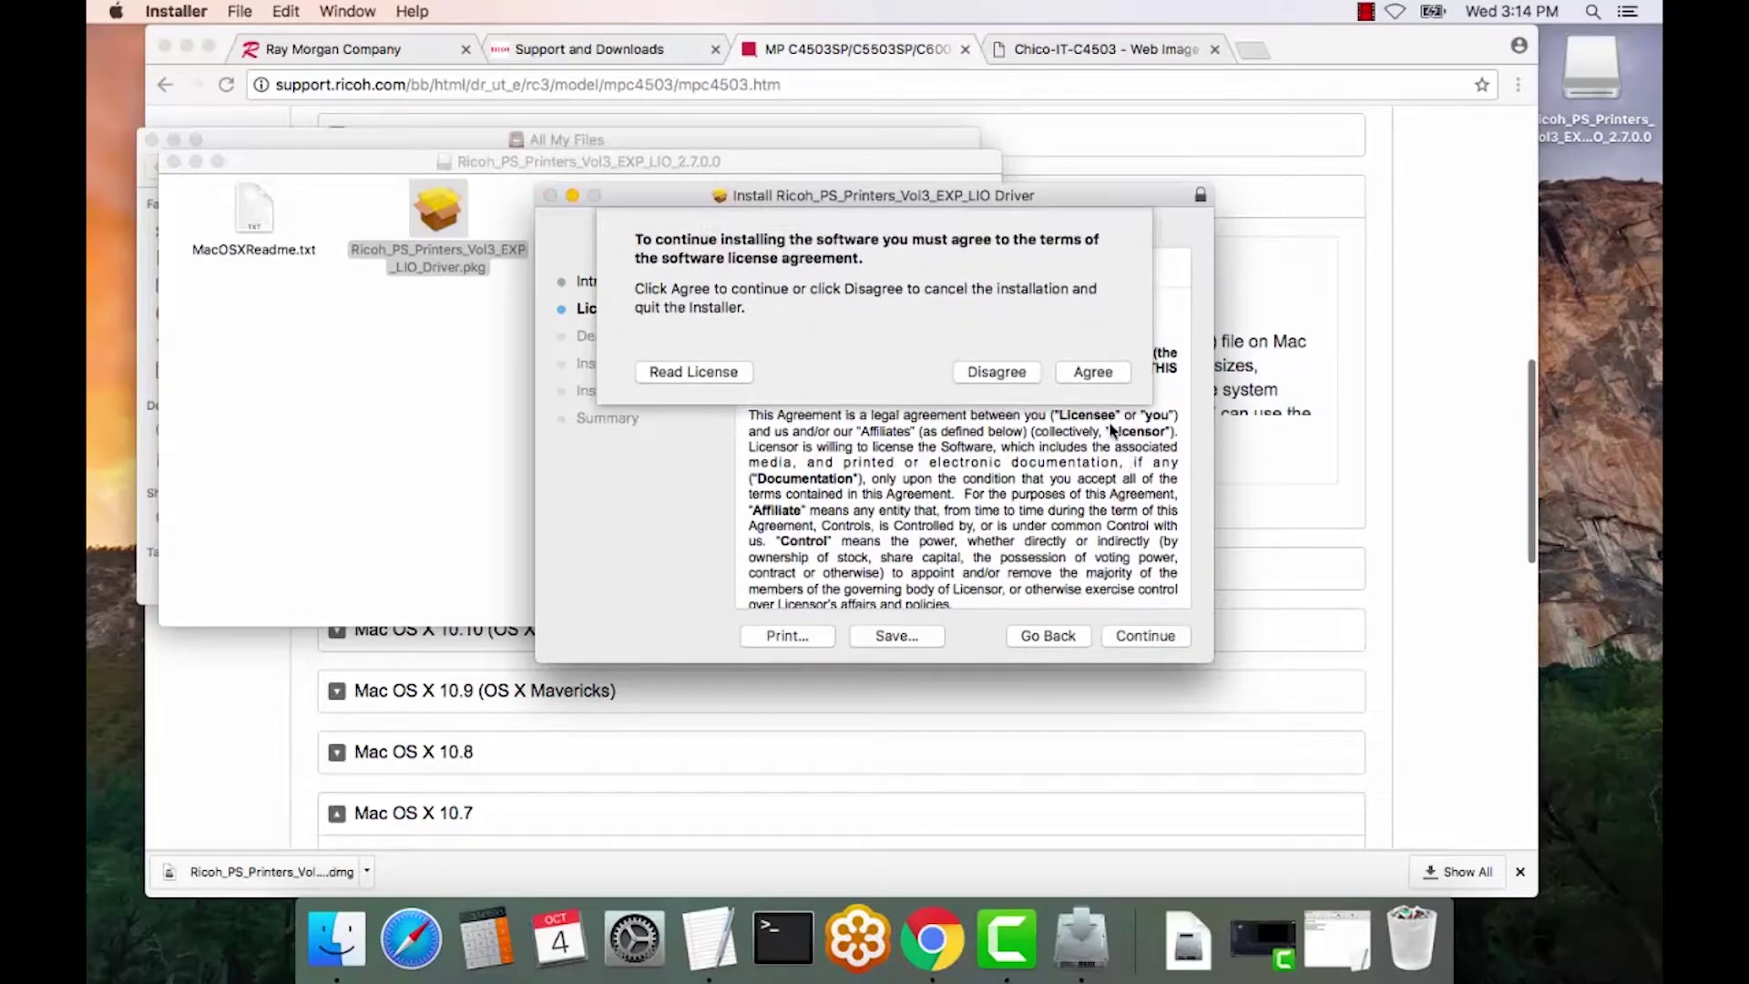
left_click(1089, 372)
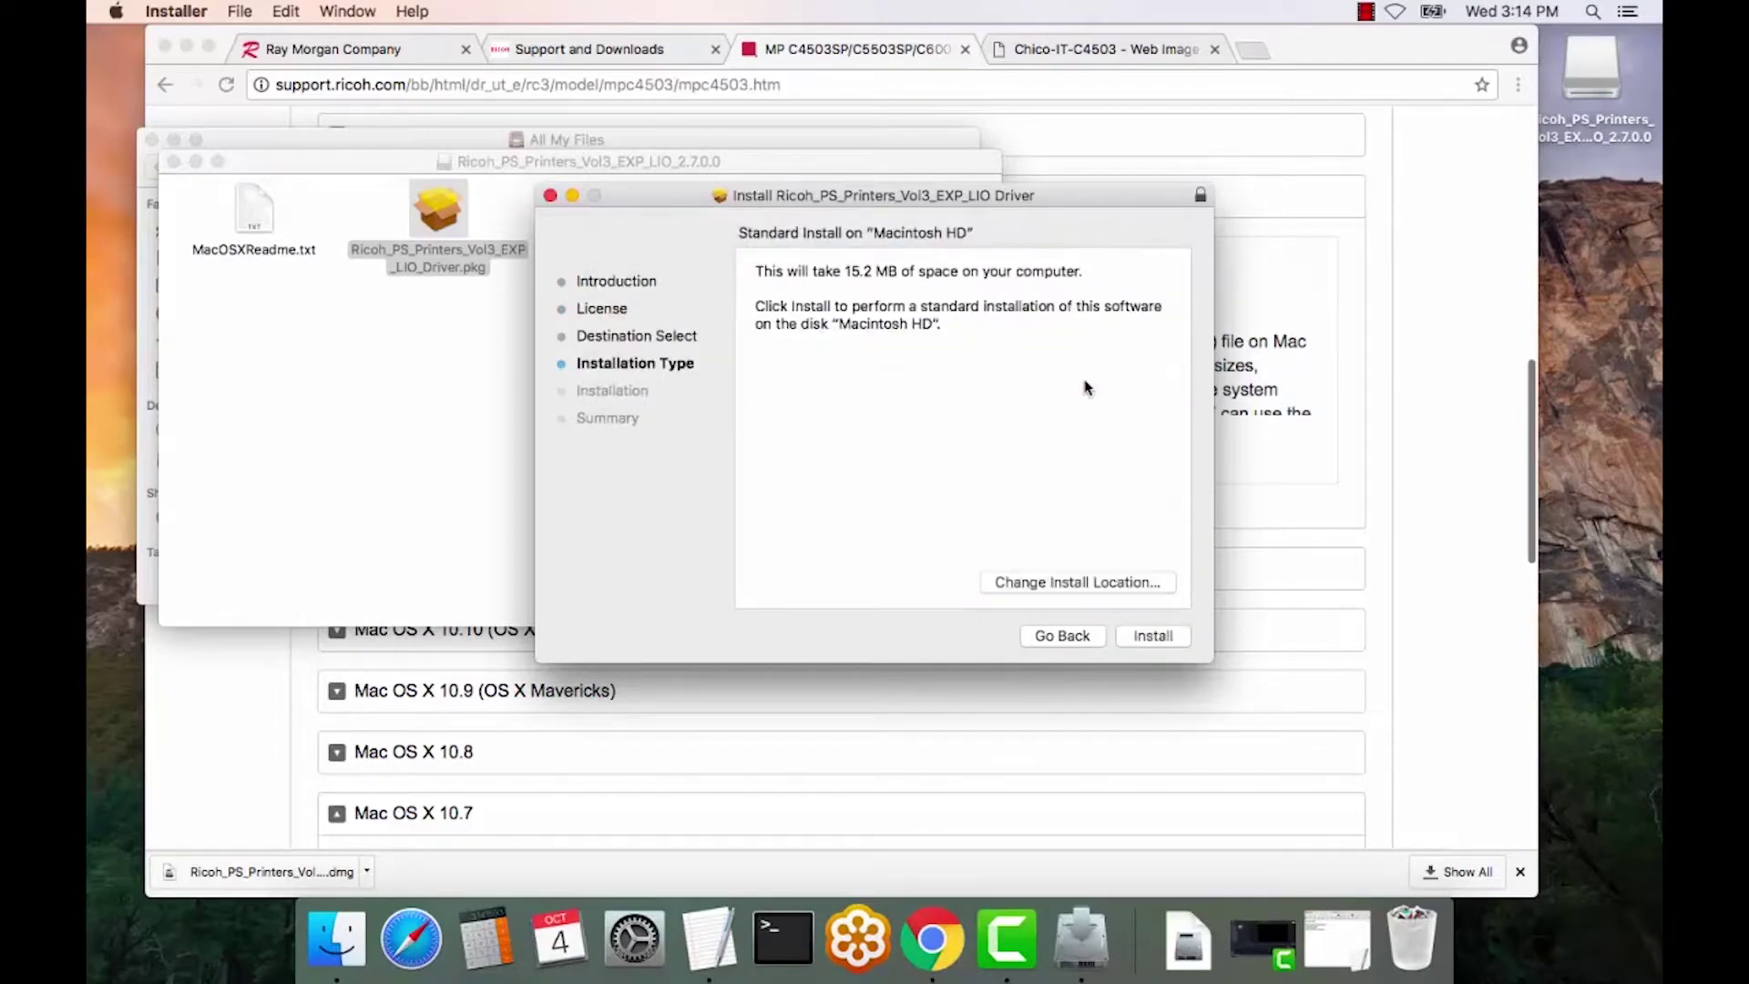
left_click(1150, 635)
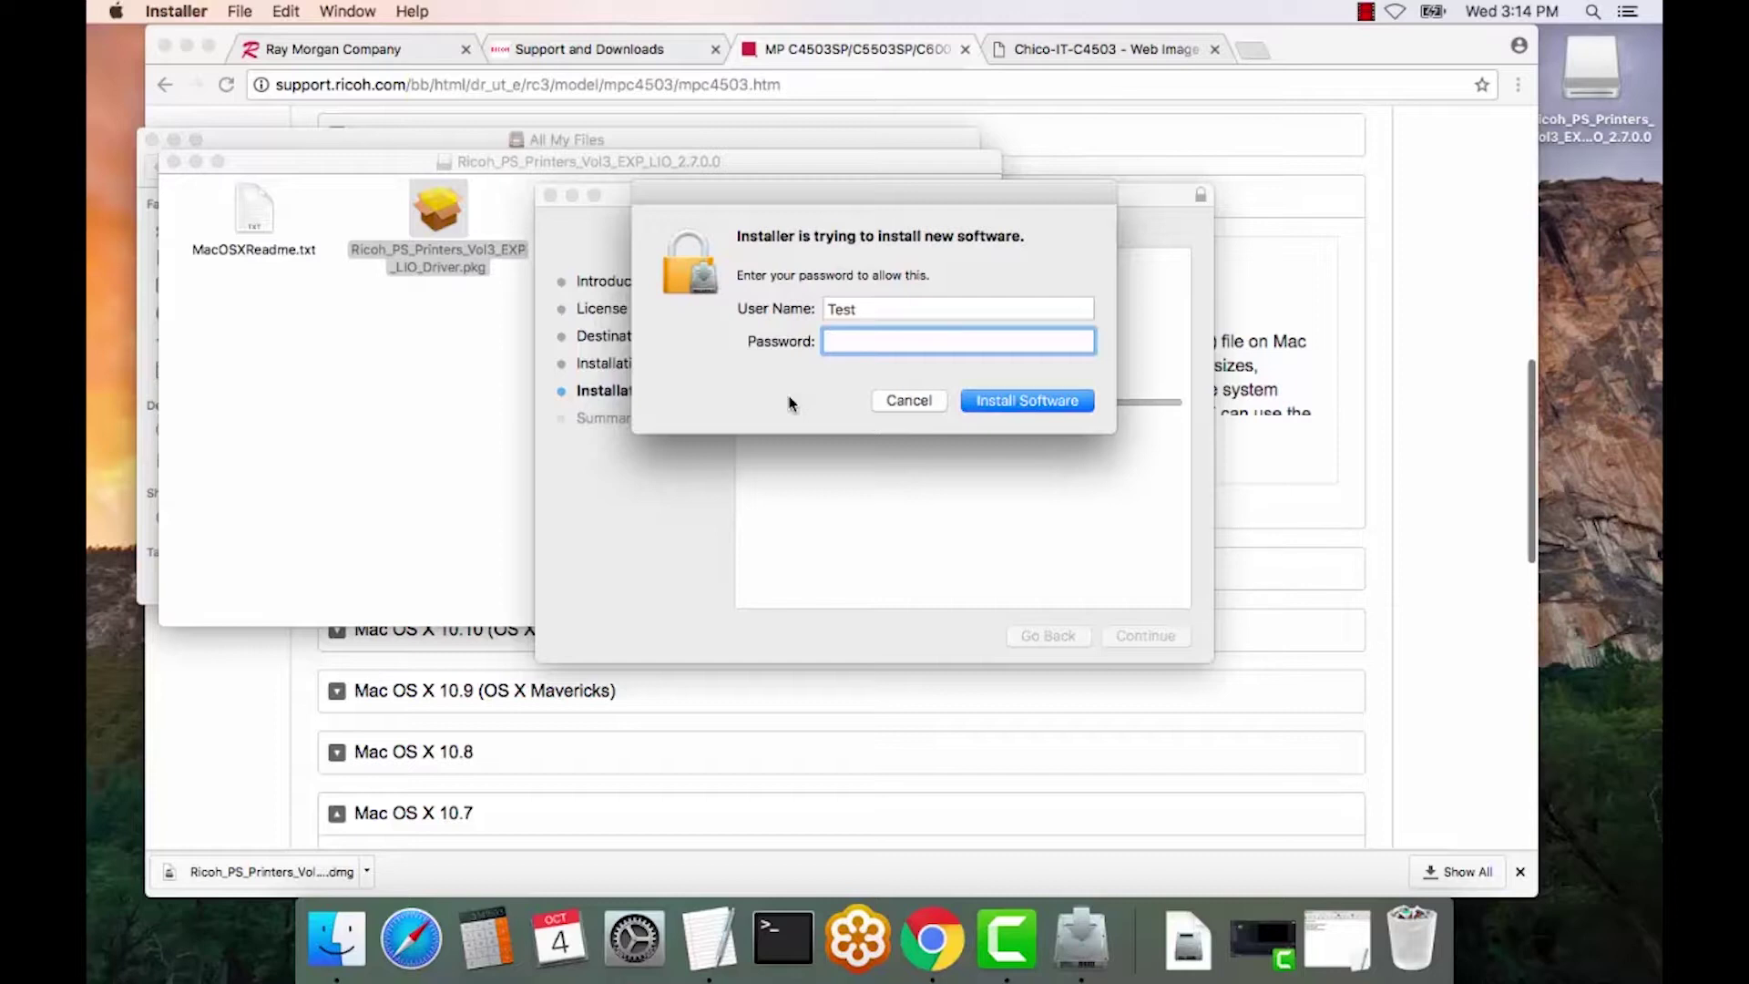
- Authorise with the administrator password, finish the install, and move the installer to Trash
type("testtest")
left_click(1008, 399)
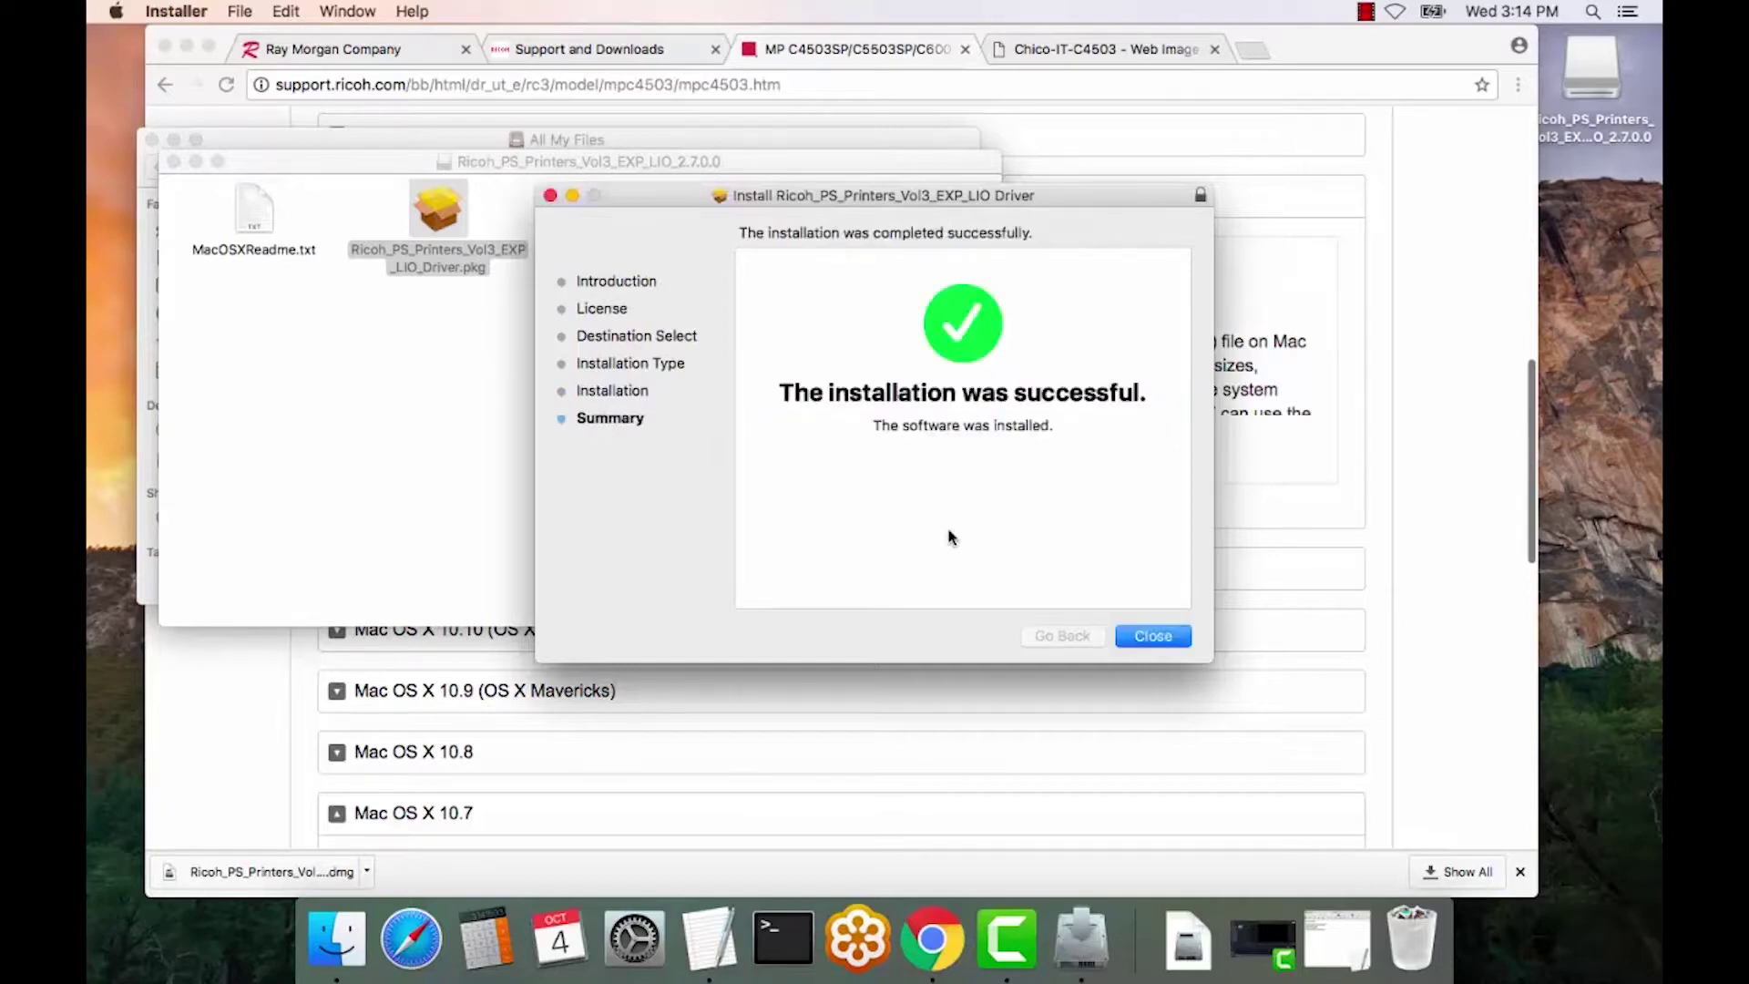
left_click(1147, 640)
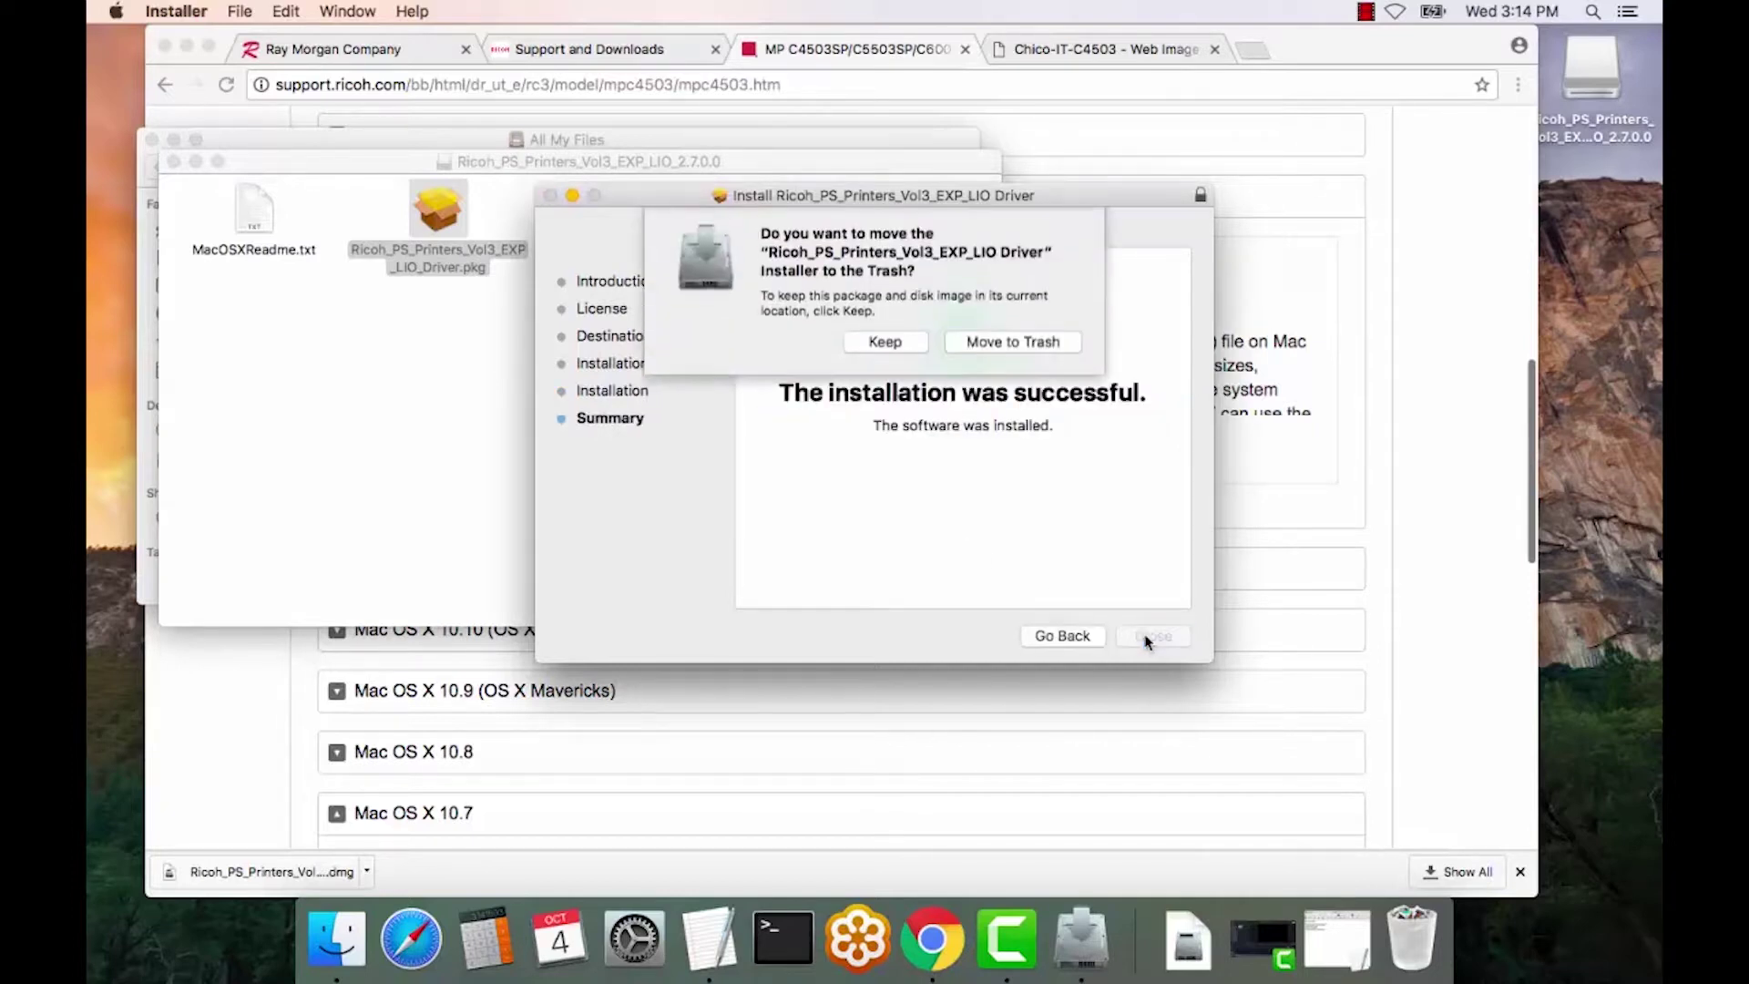
left_click(1013, 345)
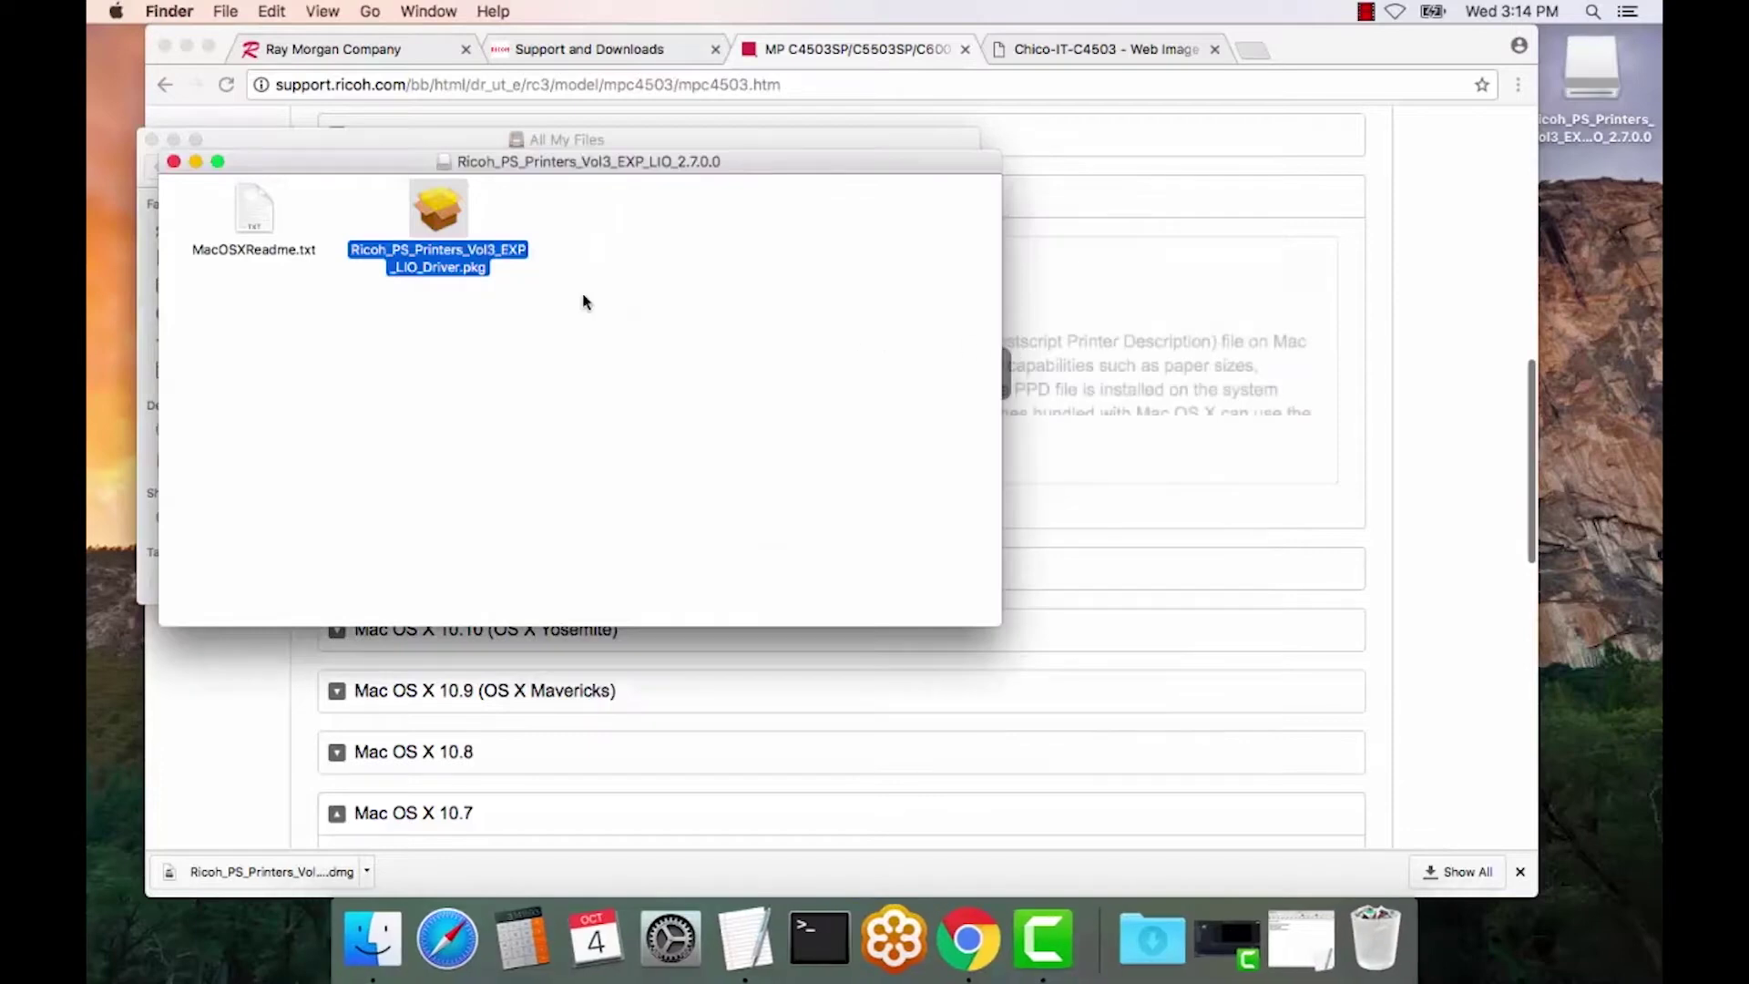
- Close the disk image and All My Files windows and minimise Chrome
left_click(173, 162)
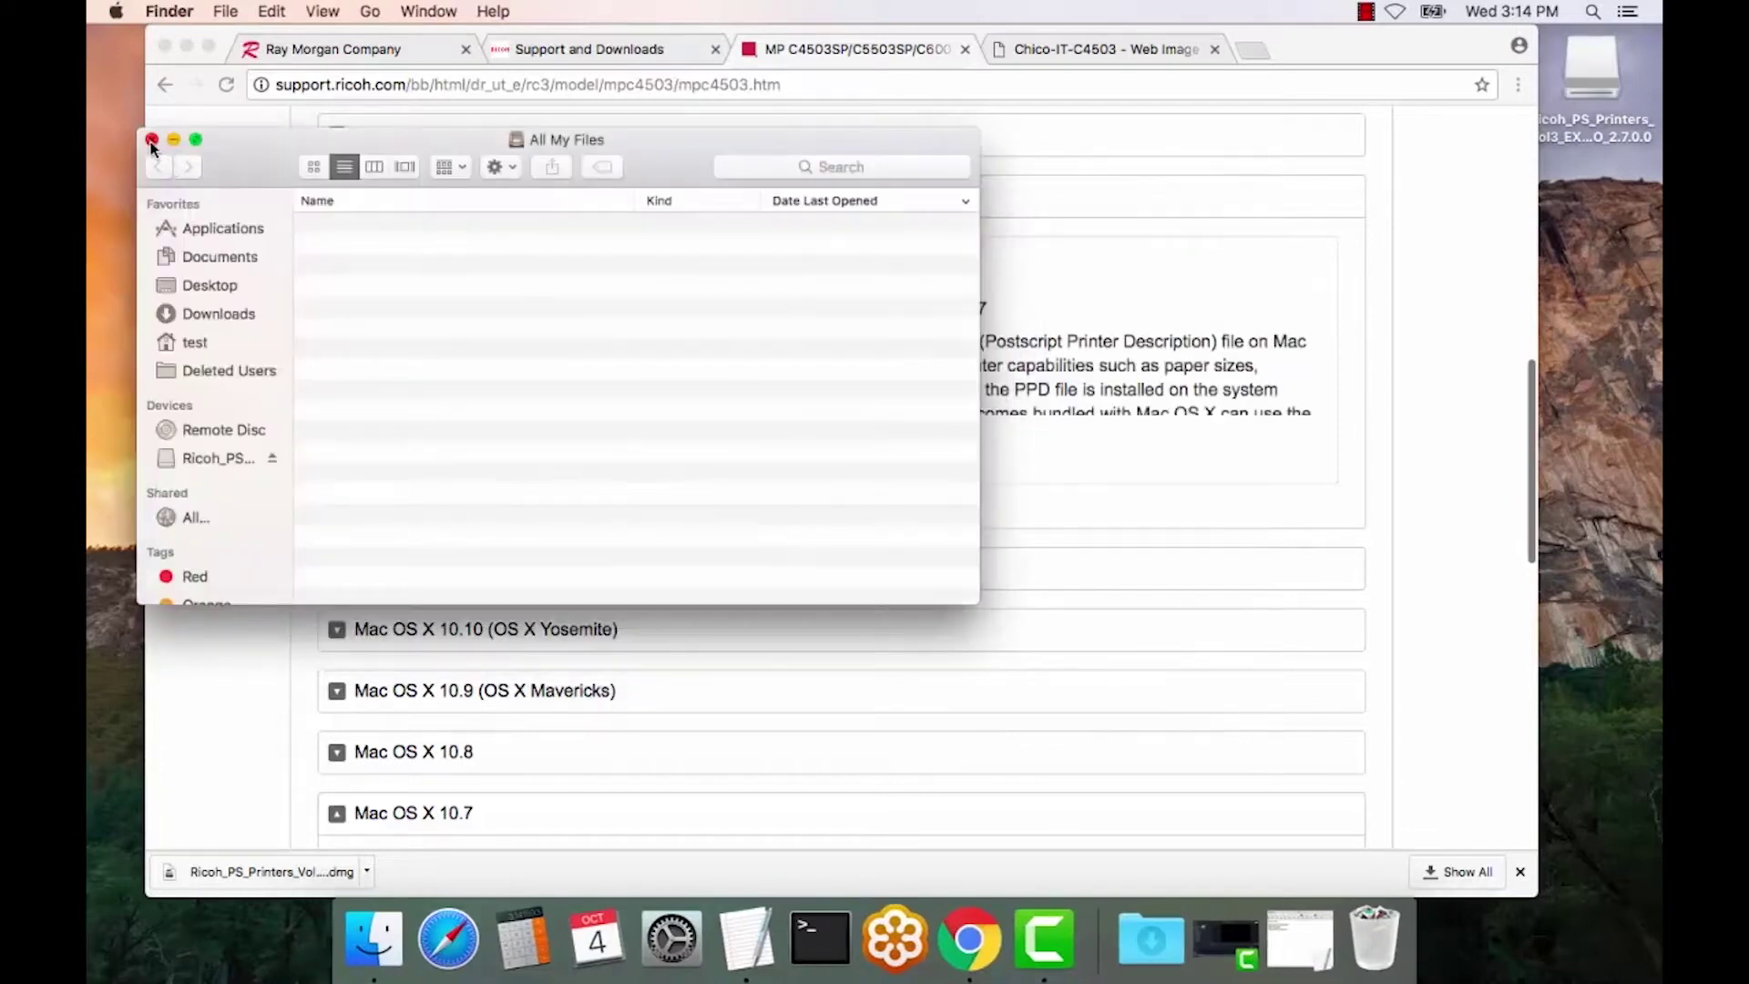
left_click(152, 141)
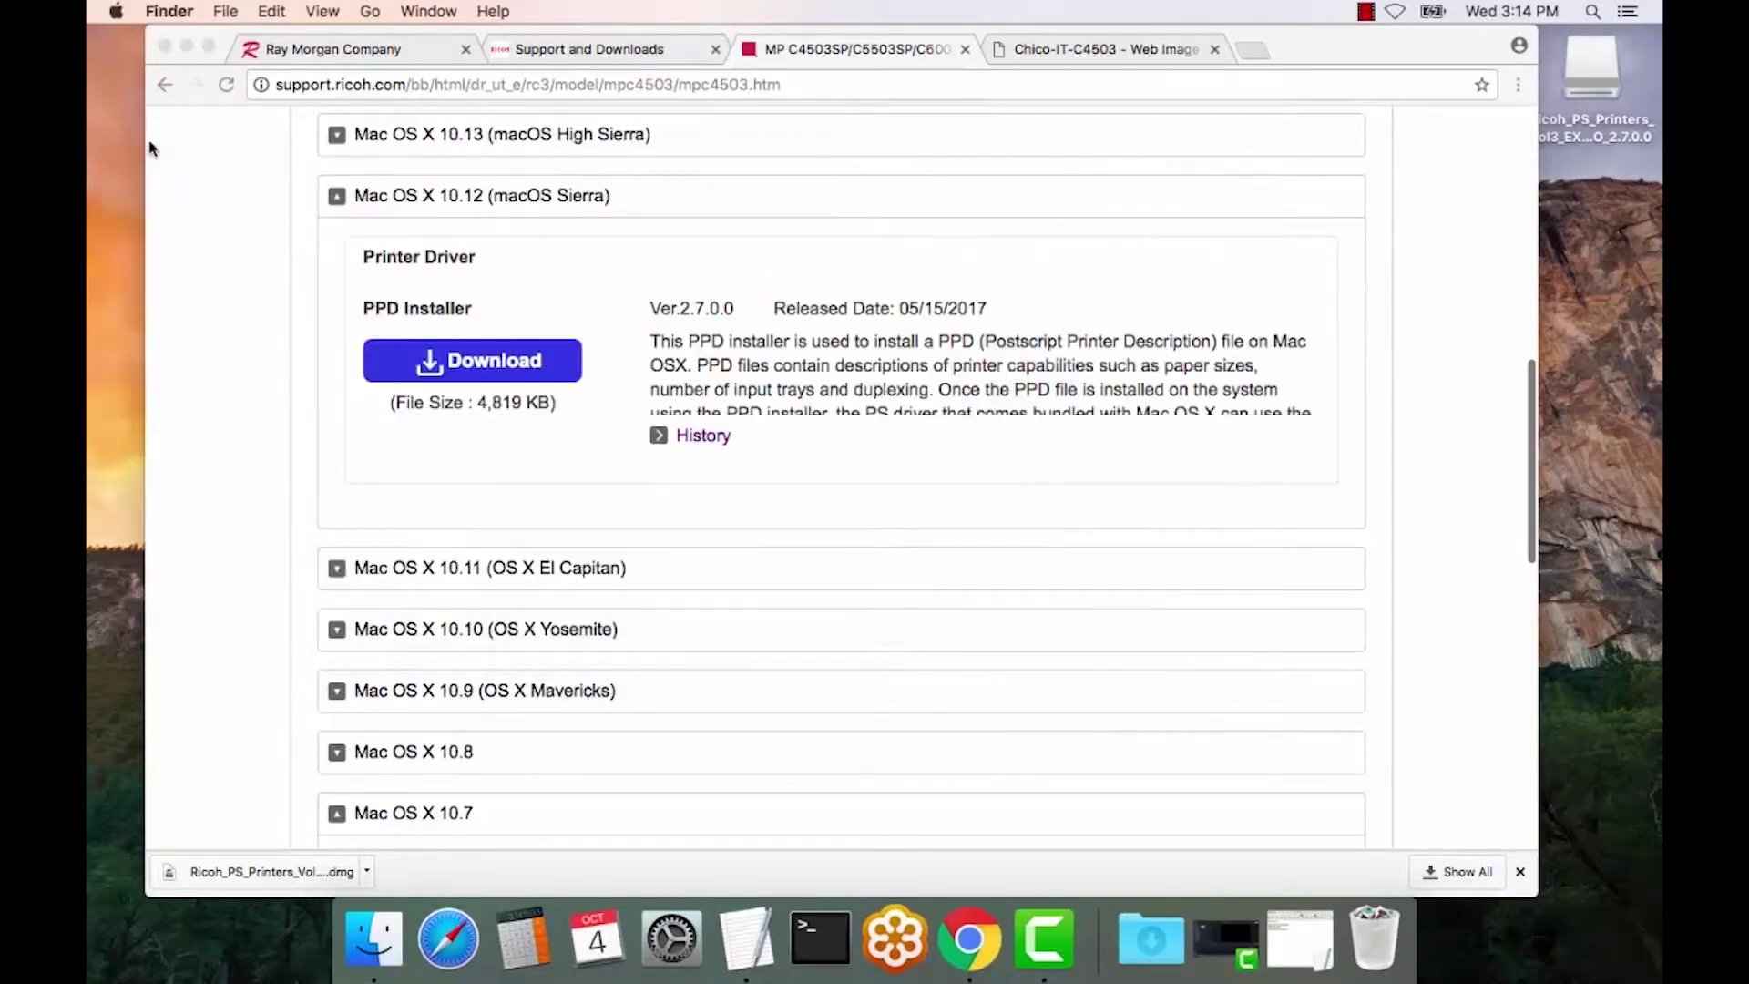
left_click(187, 47)
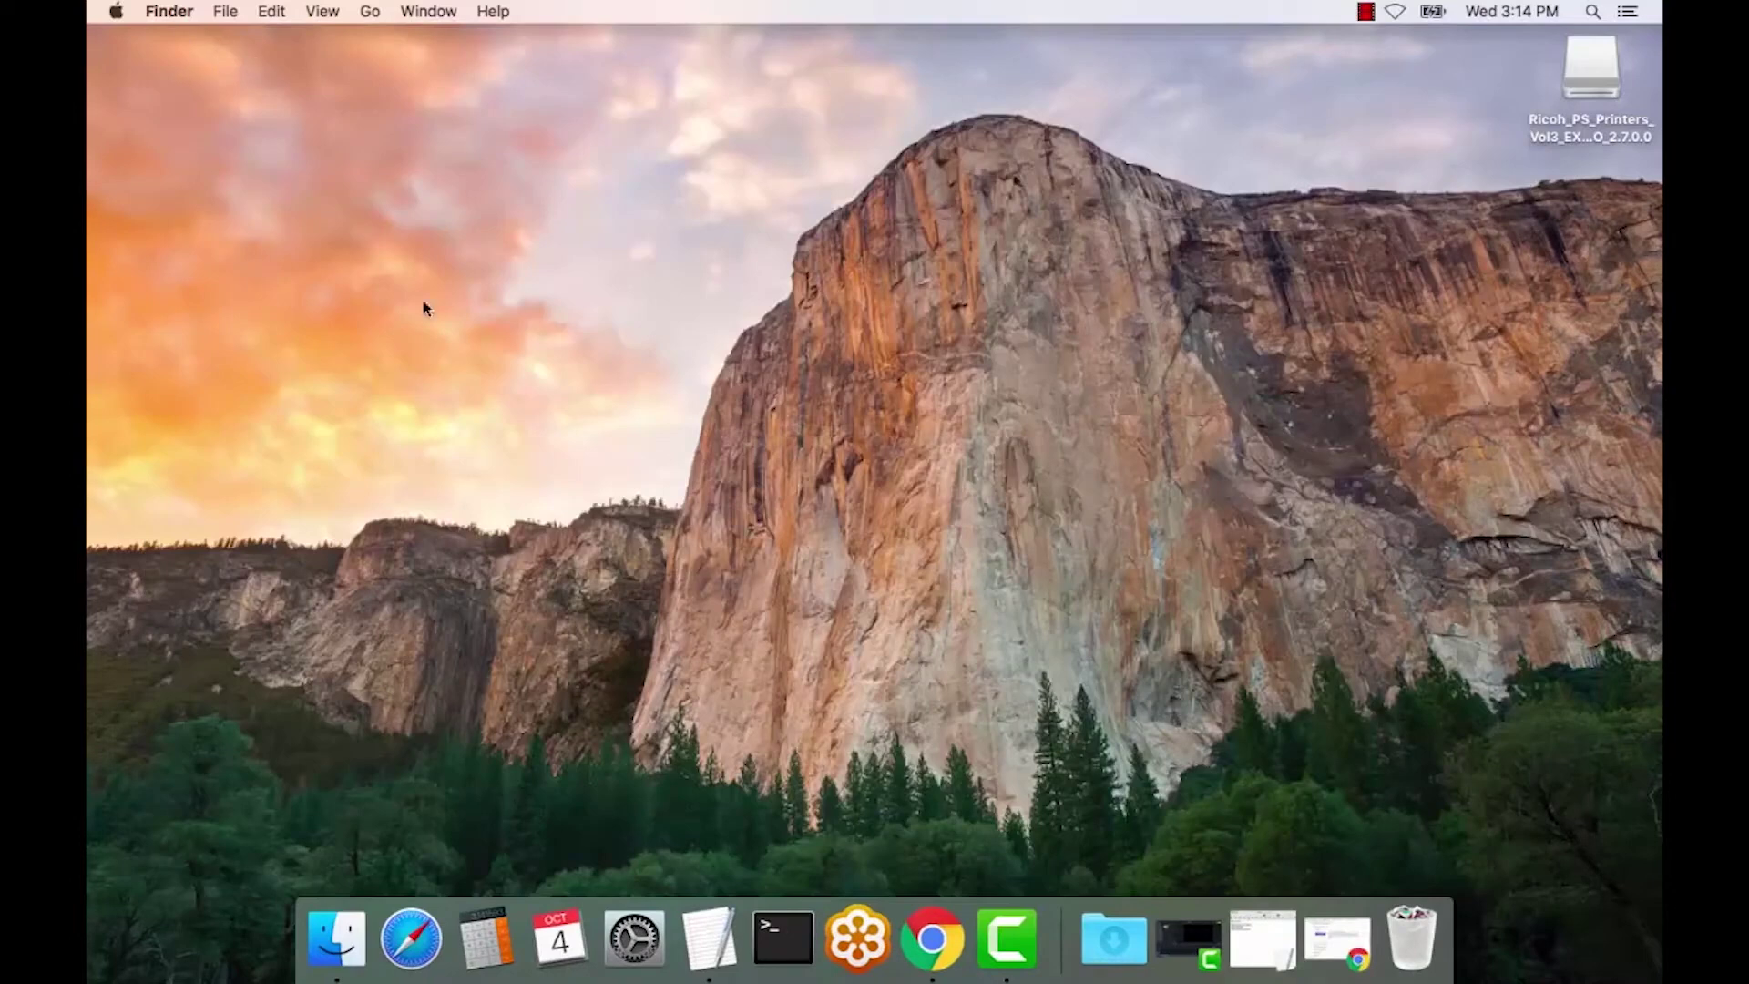
- Open Printers & Scanners in System Preferences and start adding a printer with +
left_click(635, 939)
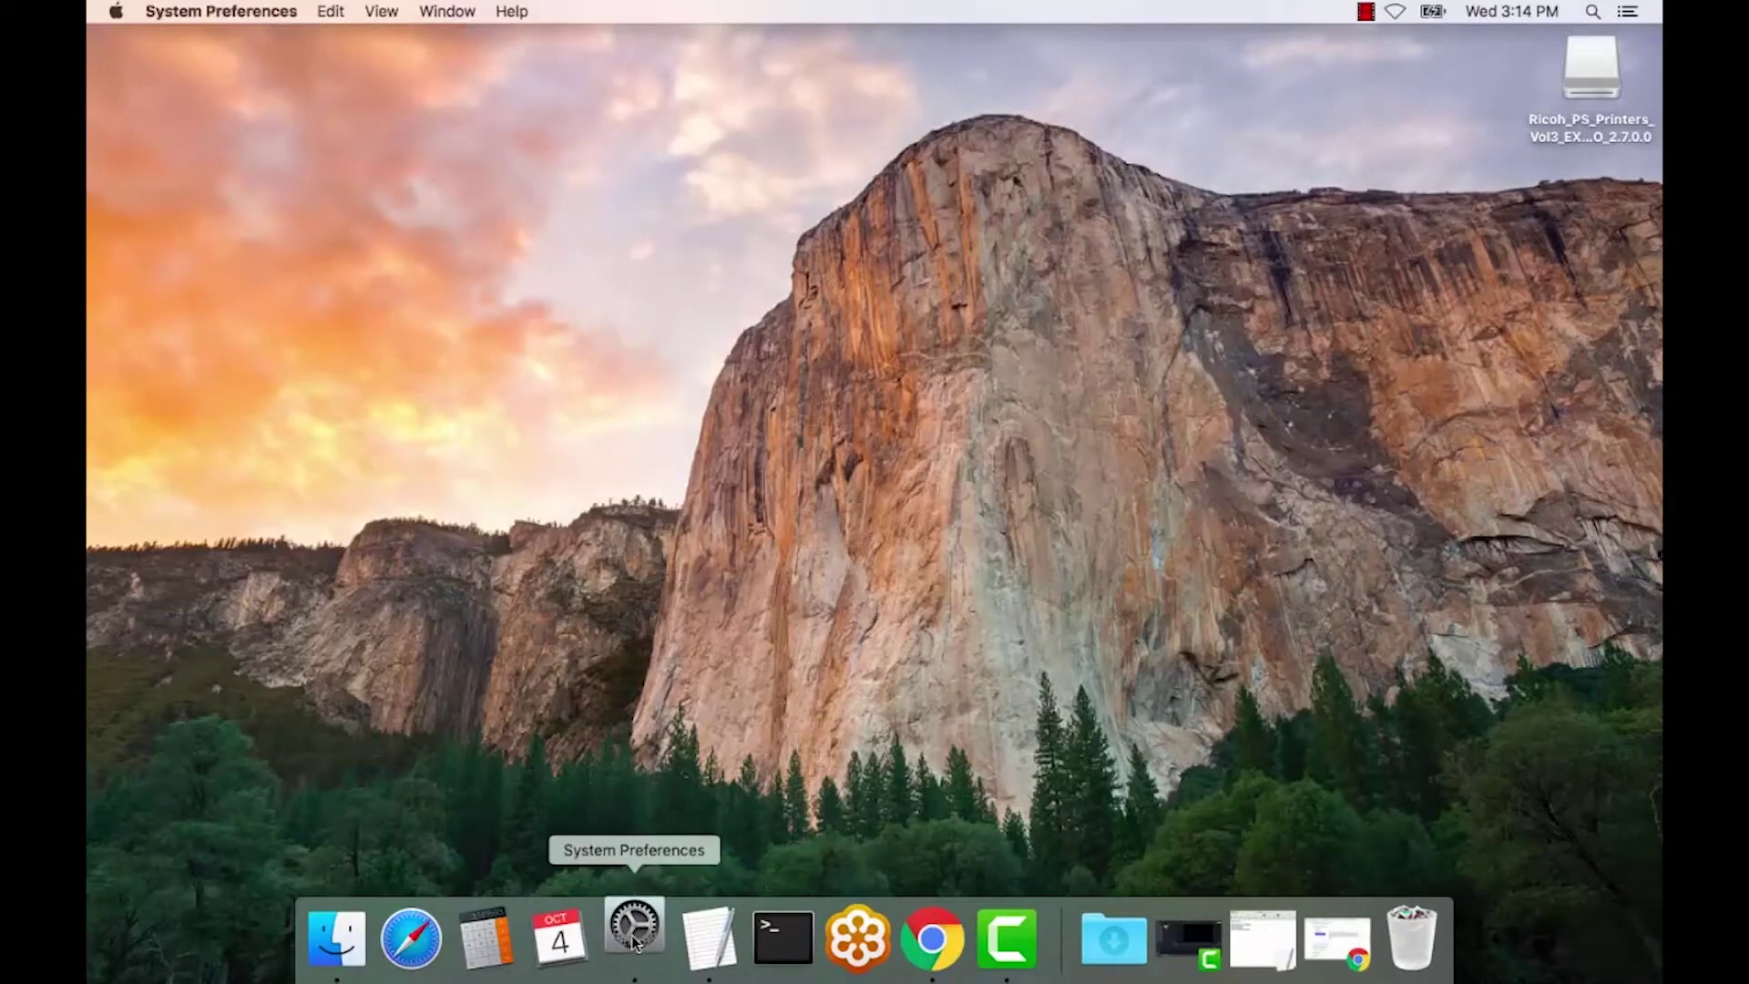
left_click(116, 12)
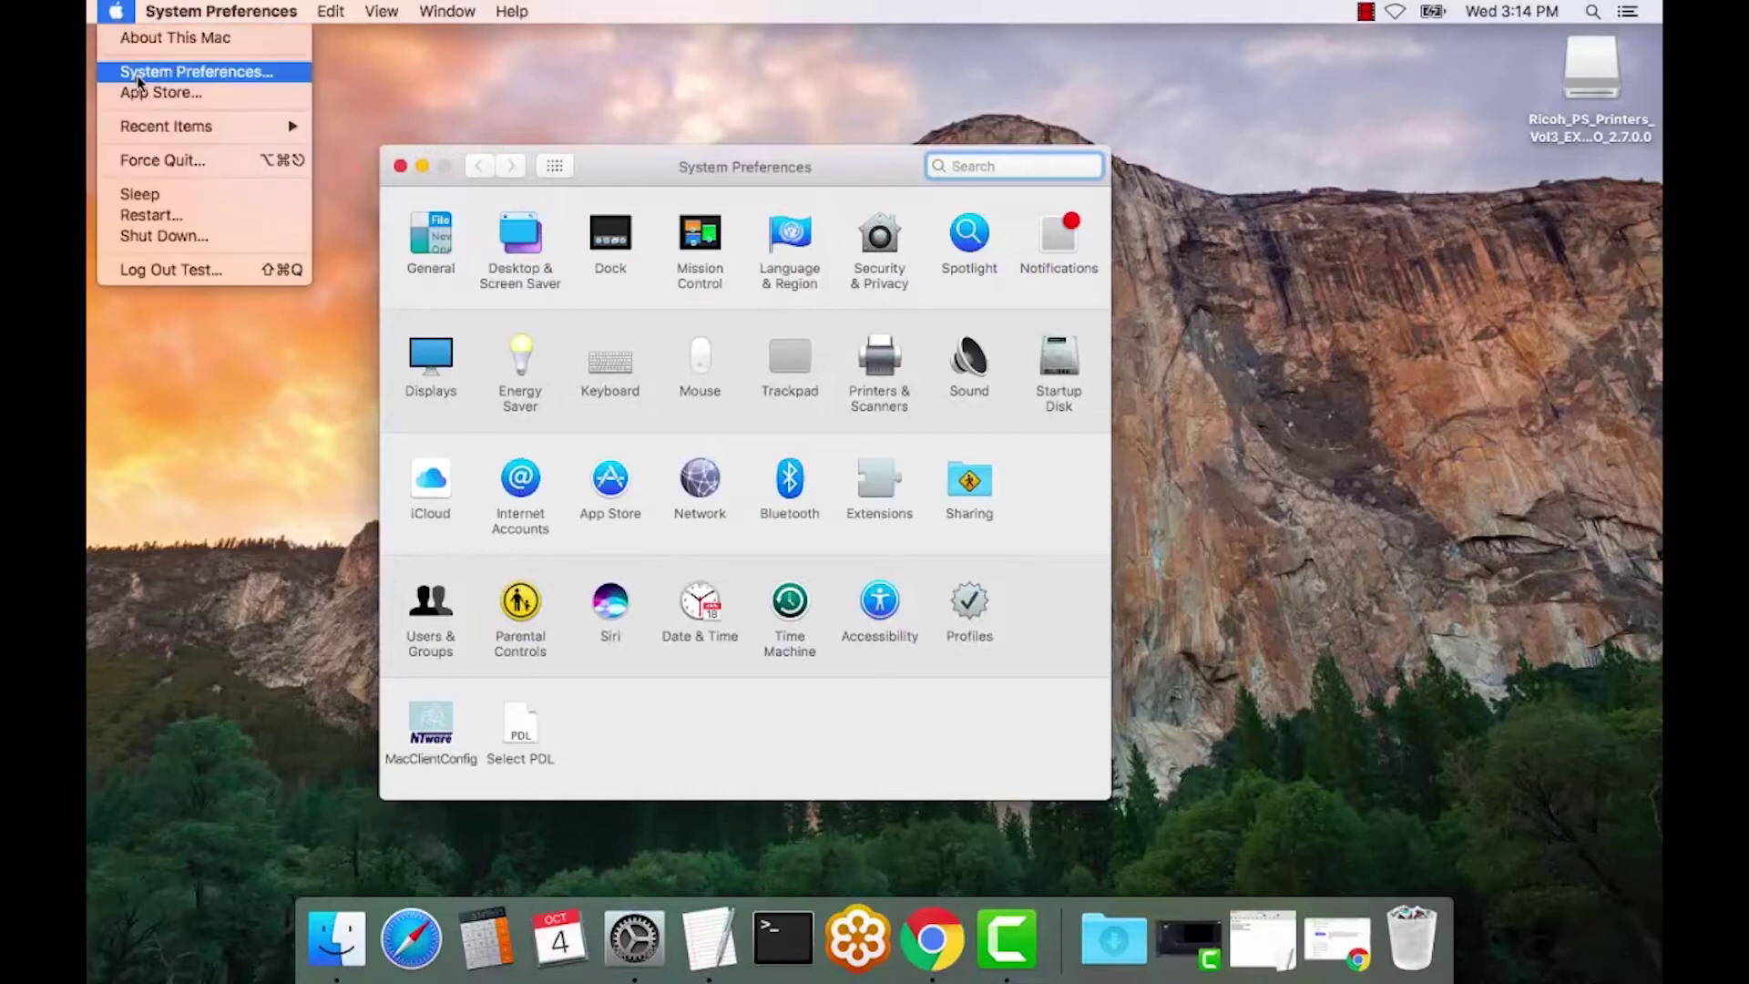
left_click(879, 374)
left_click(878, 374)
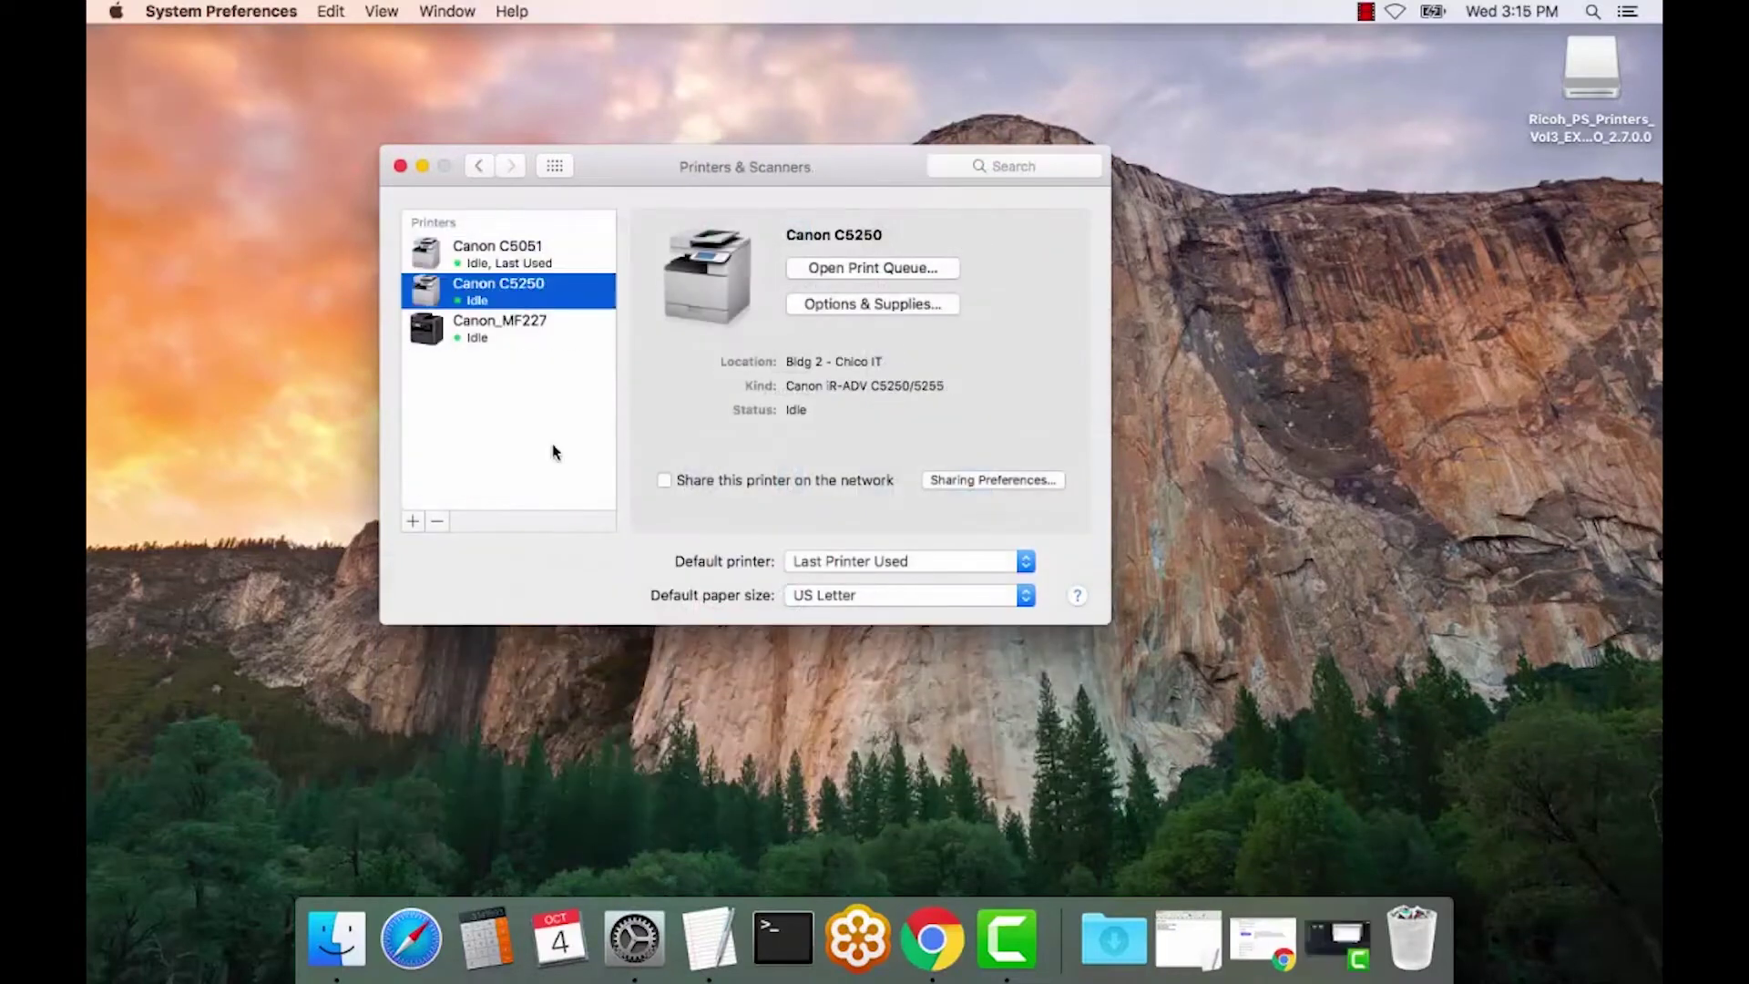
left_click(413, 522)
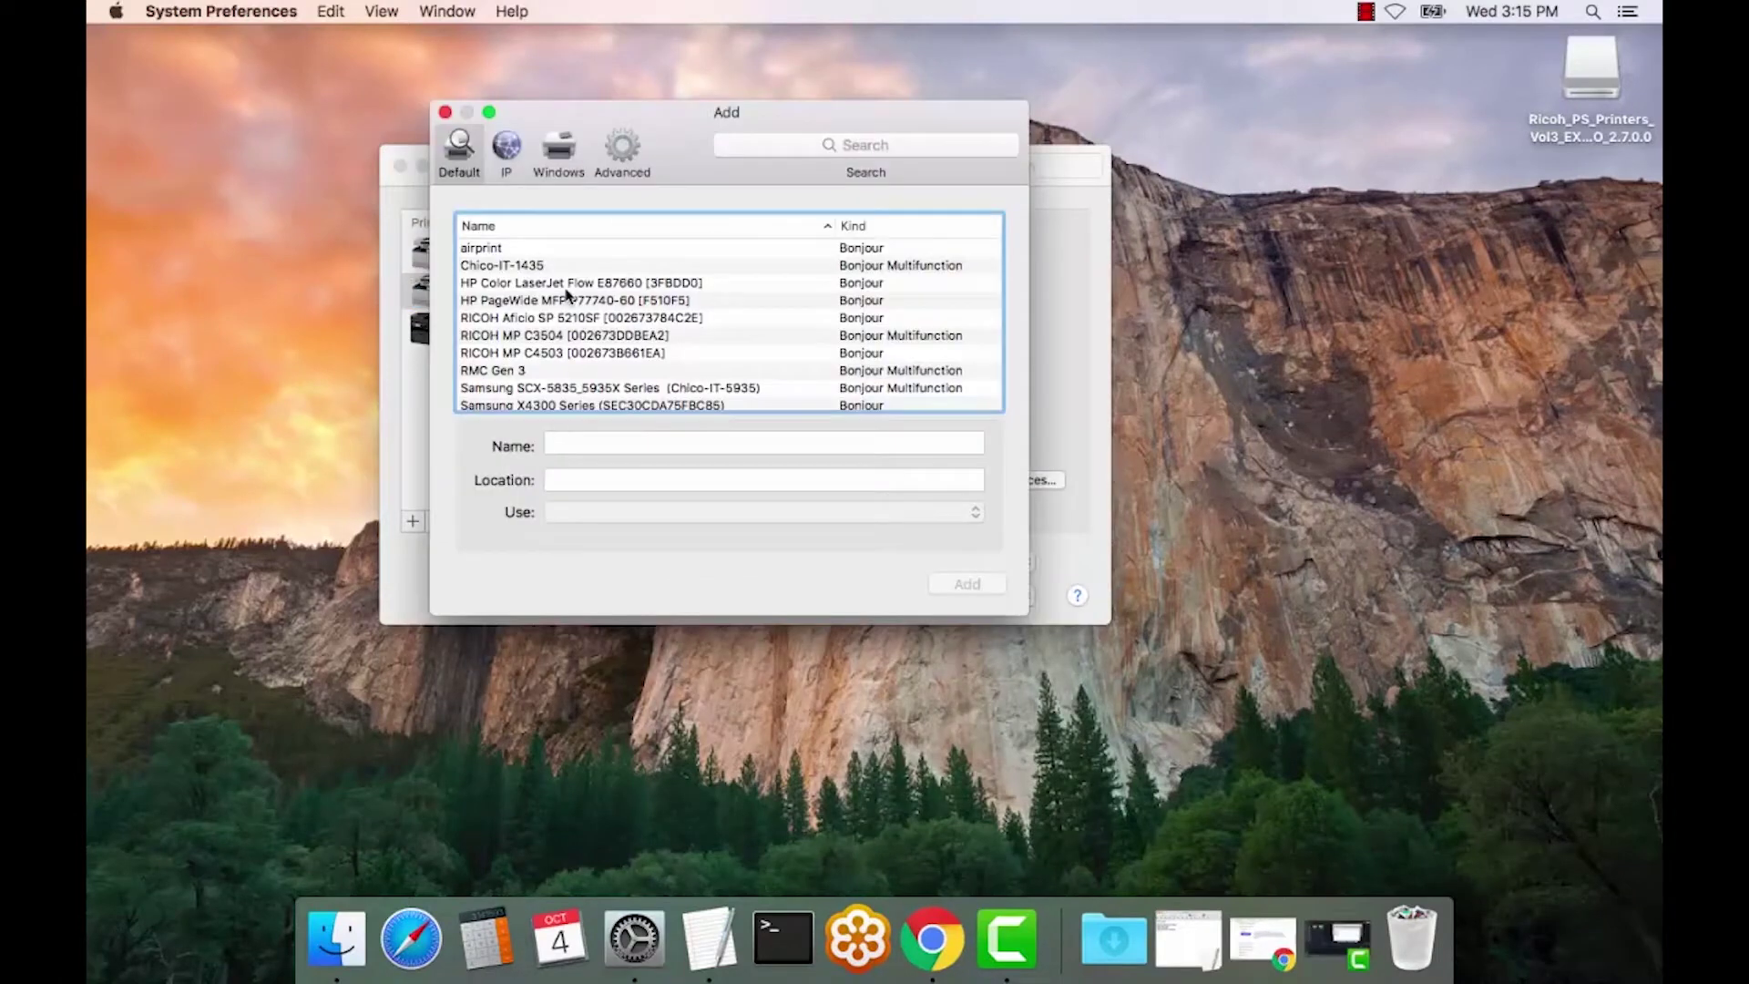
- Add an IP printer at 10.24.3.17 with queue lp, named Ricoh MP C4503
left_click(505, 147)
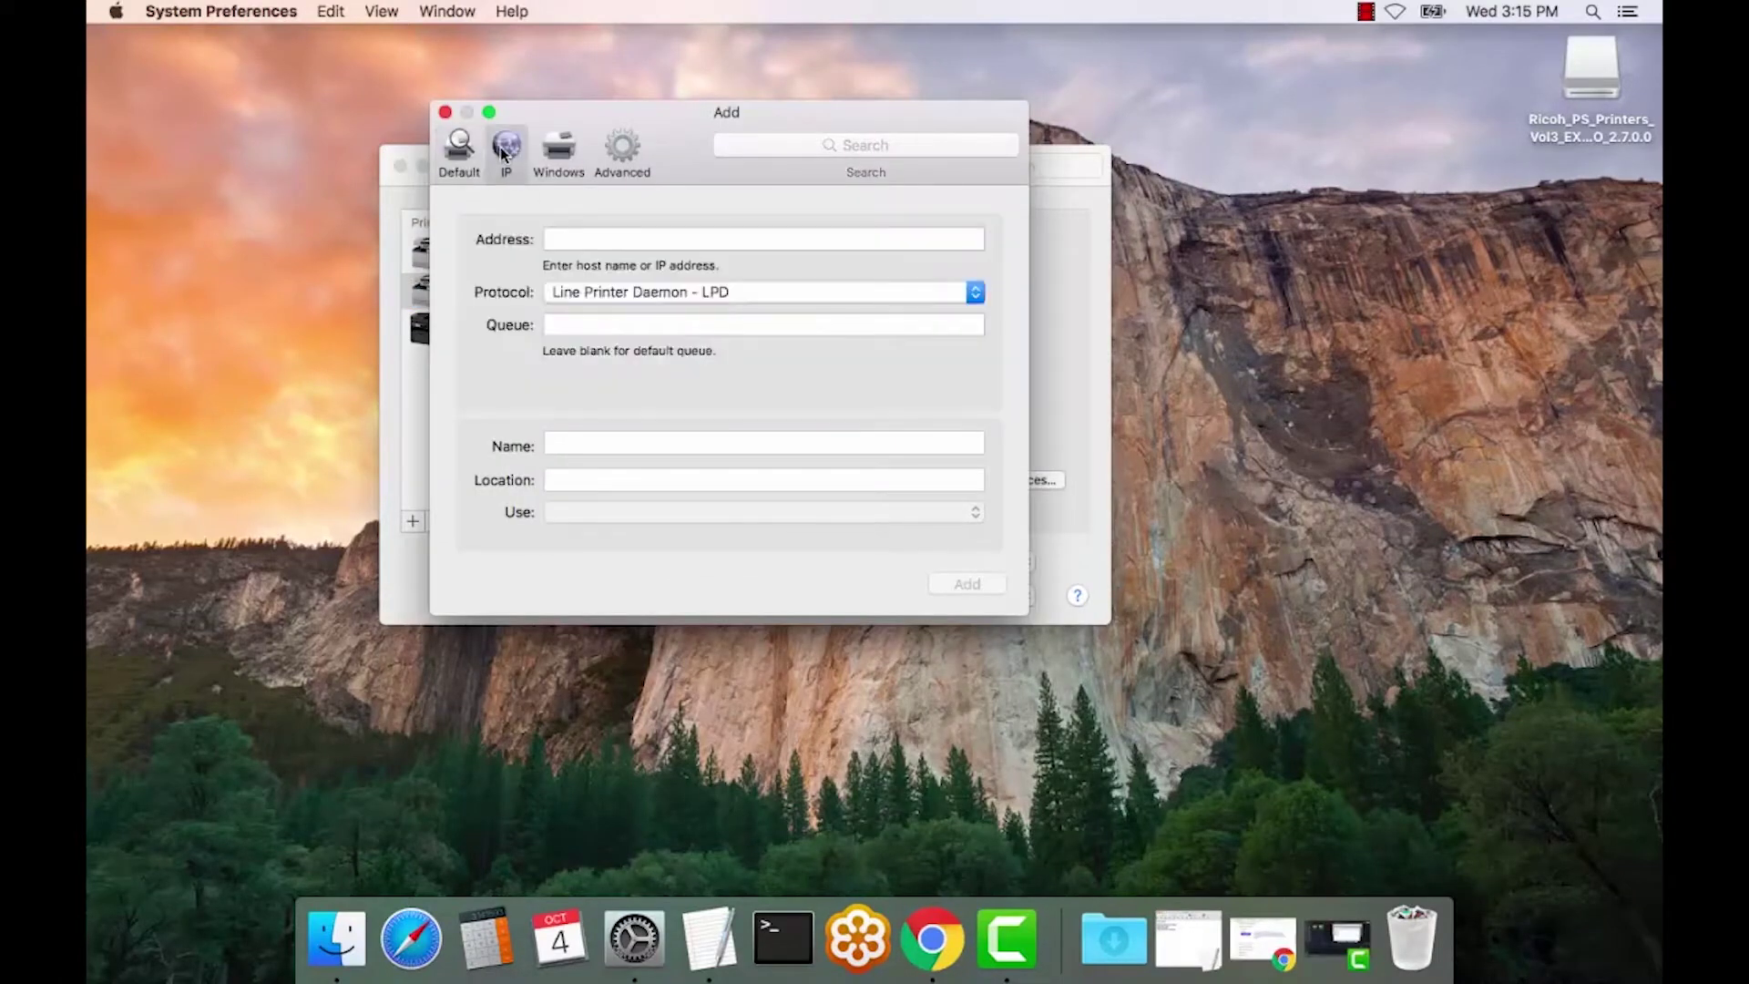
left_click(586, 240)
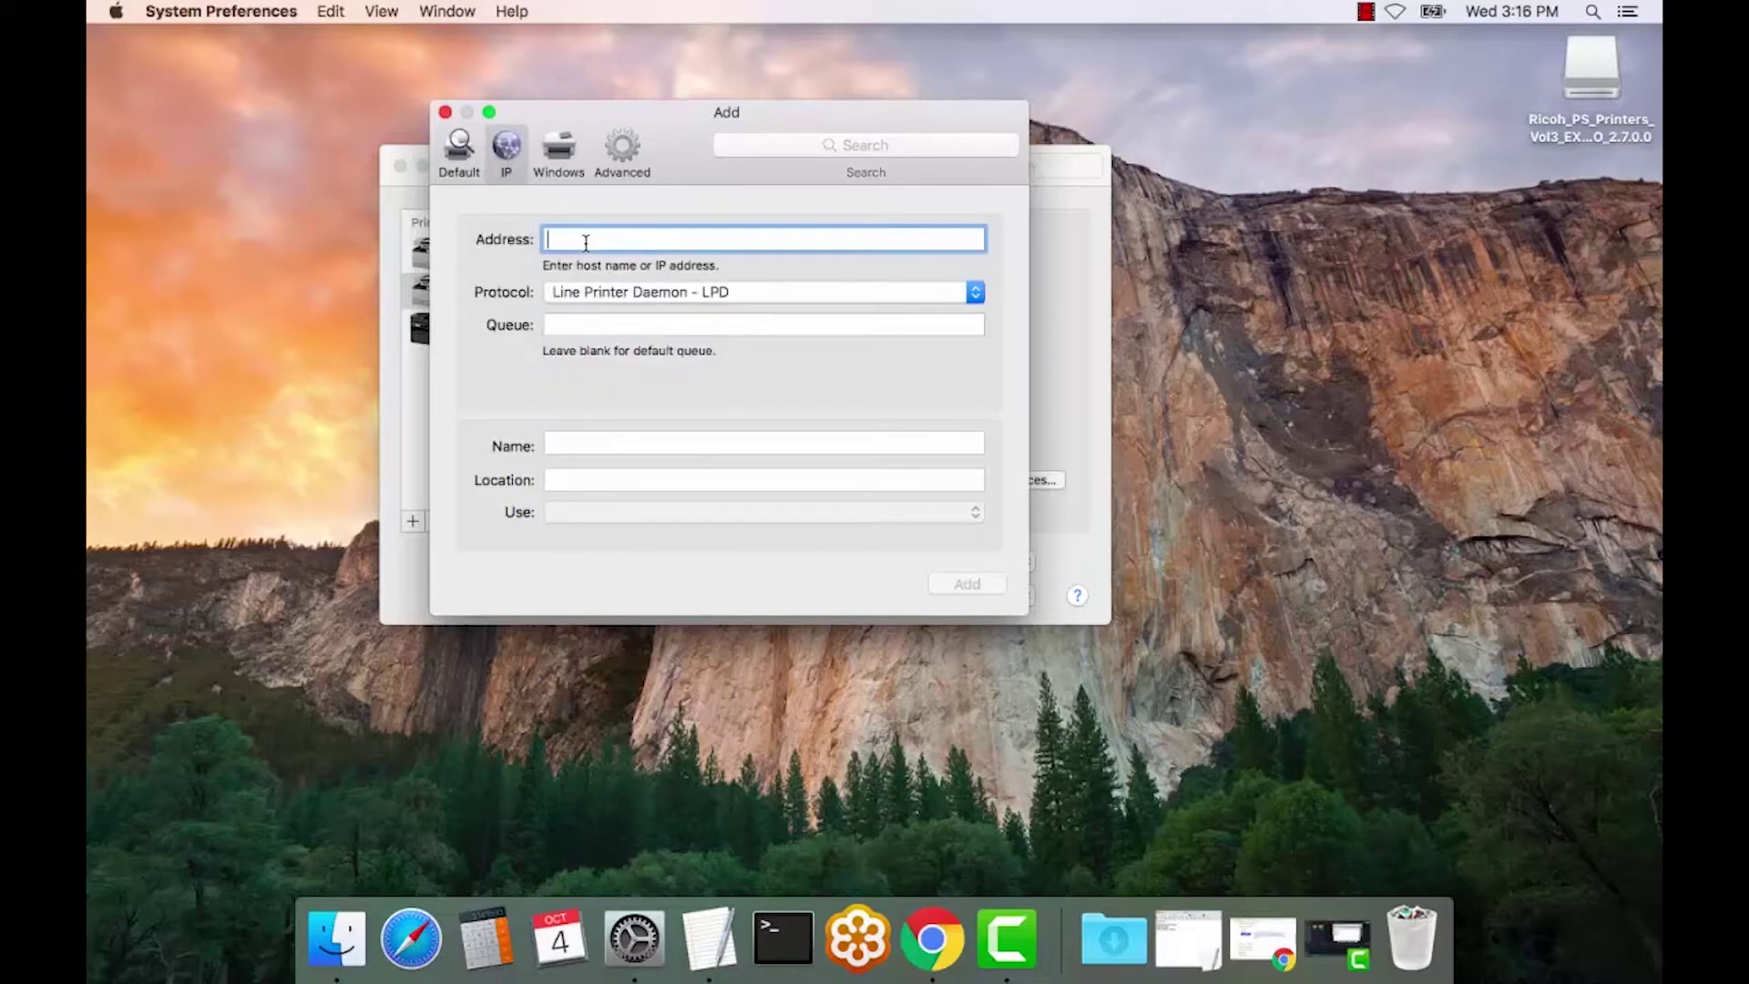
type("10.24.3.17")
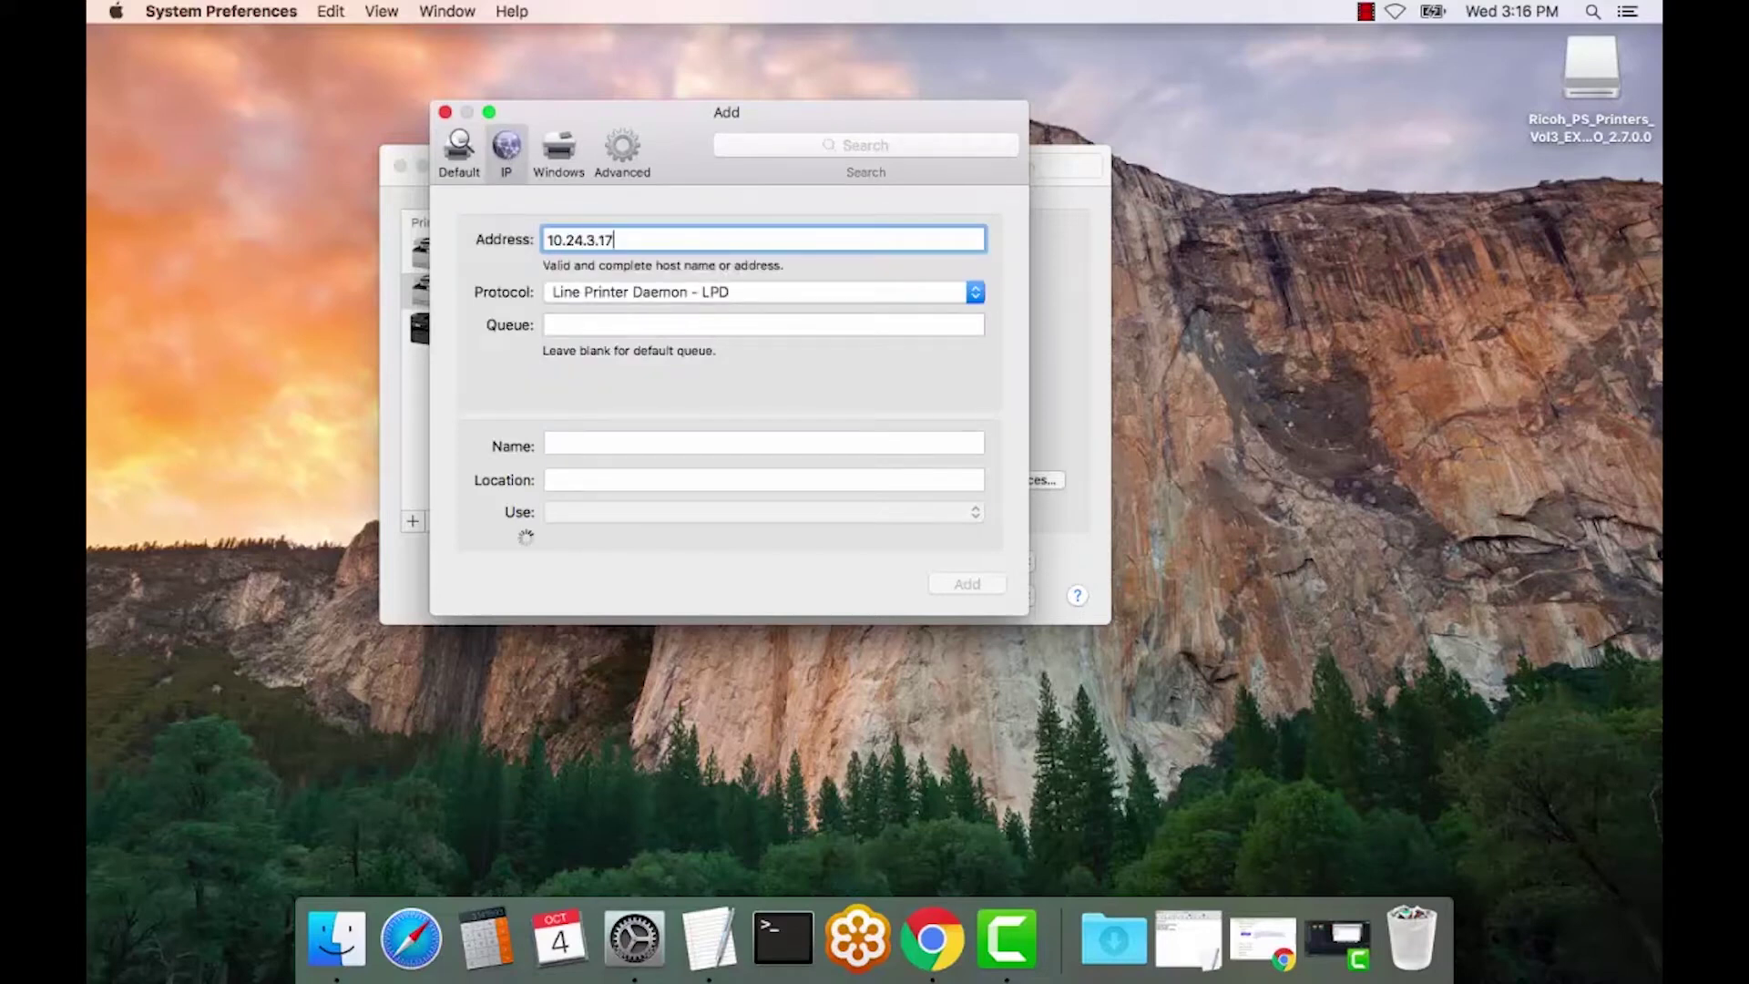
left_click(583, 324)
type("lp")
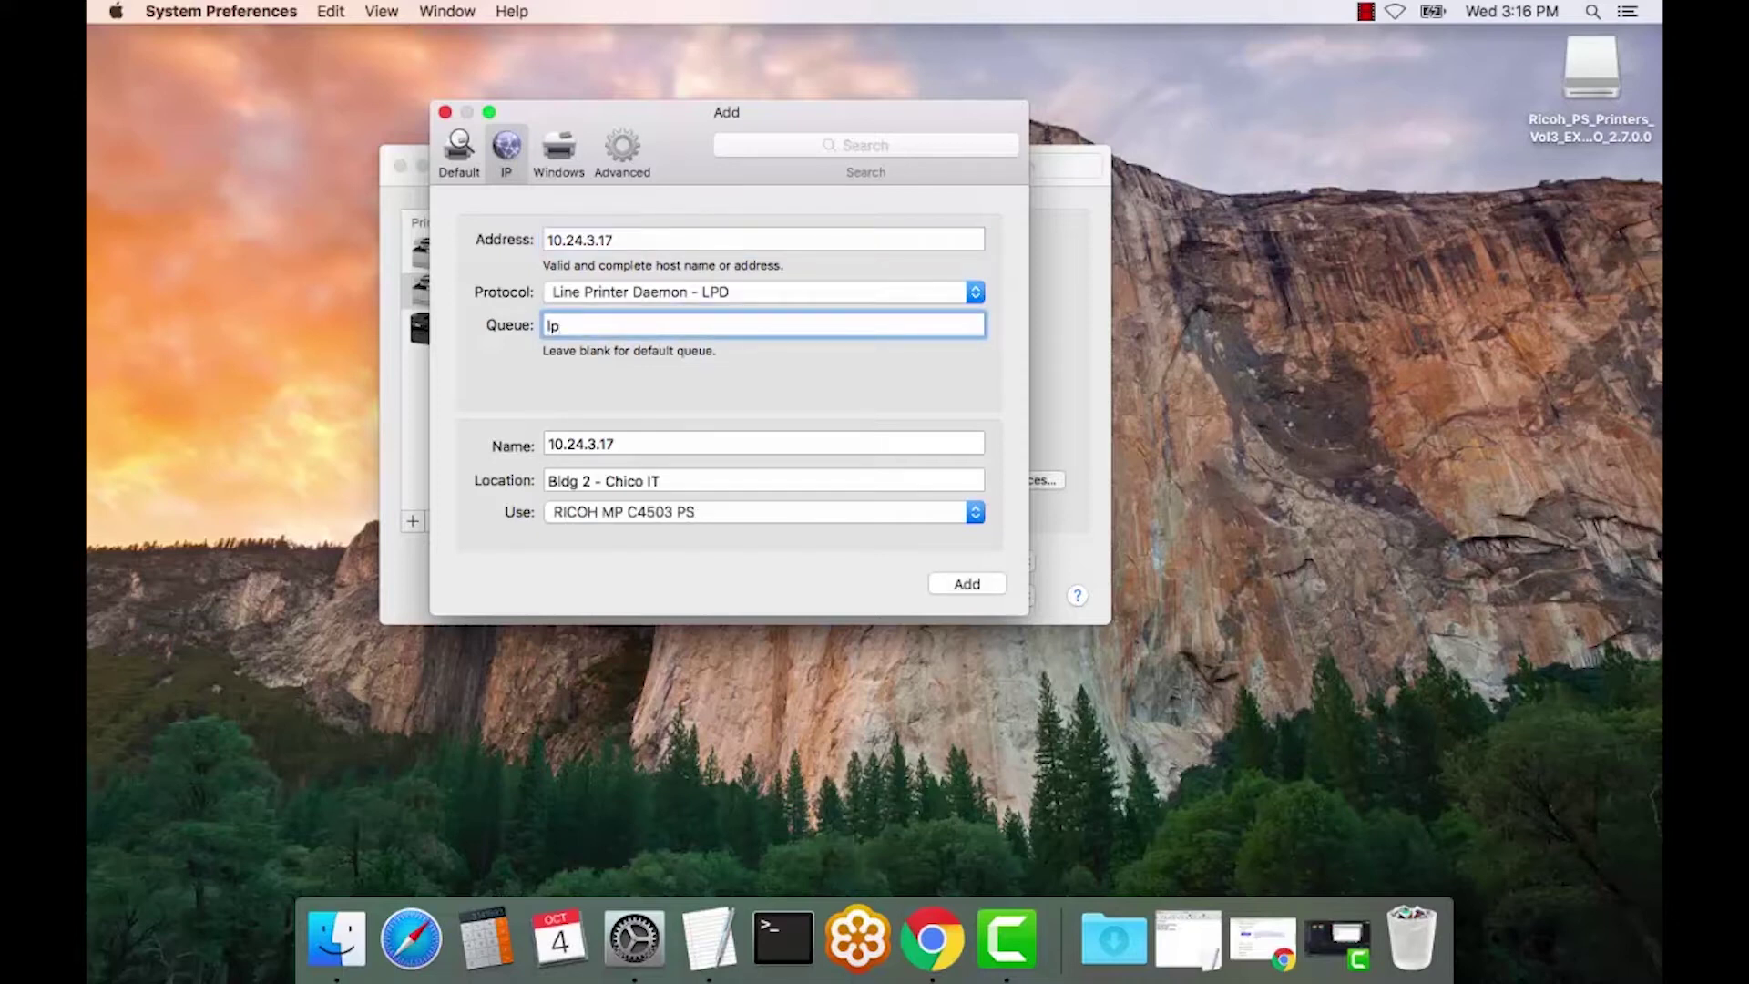
key("Tab")
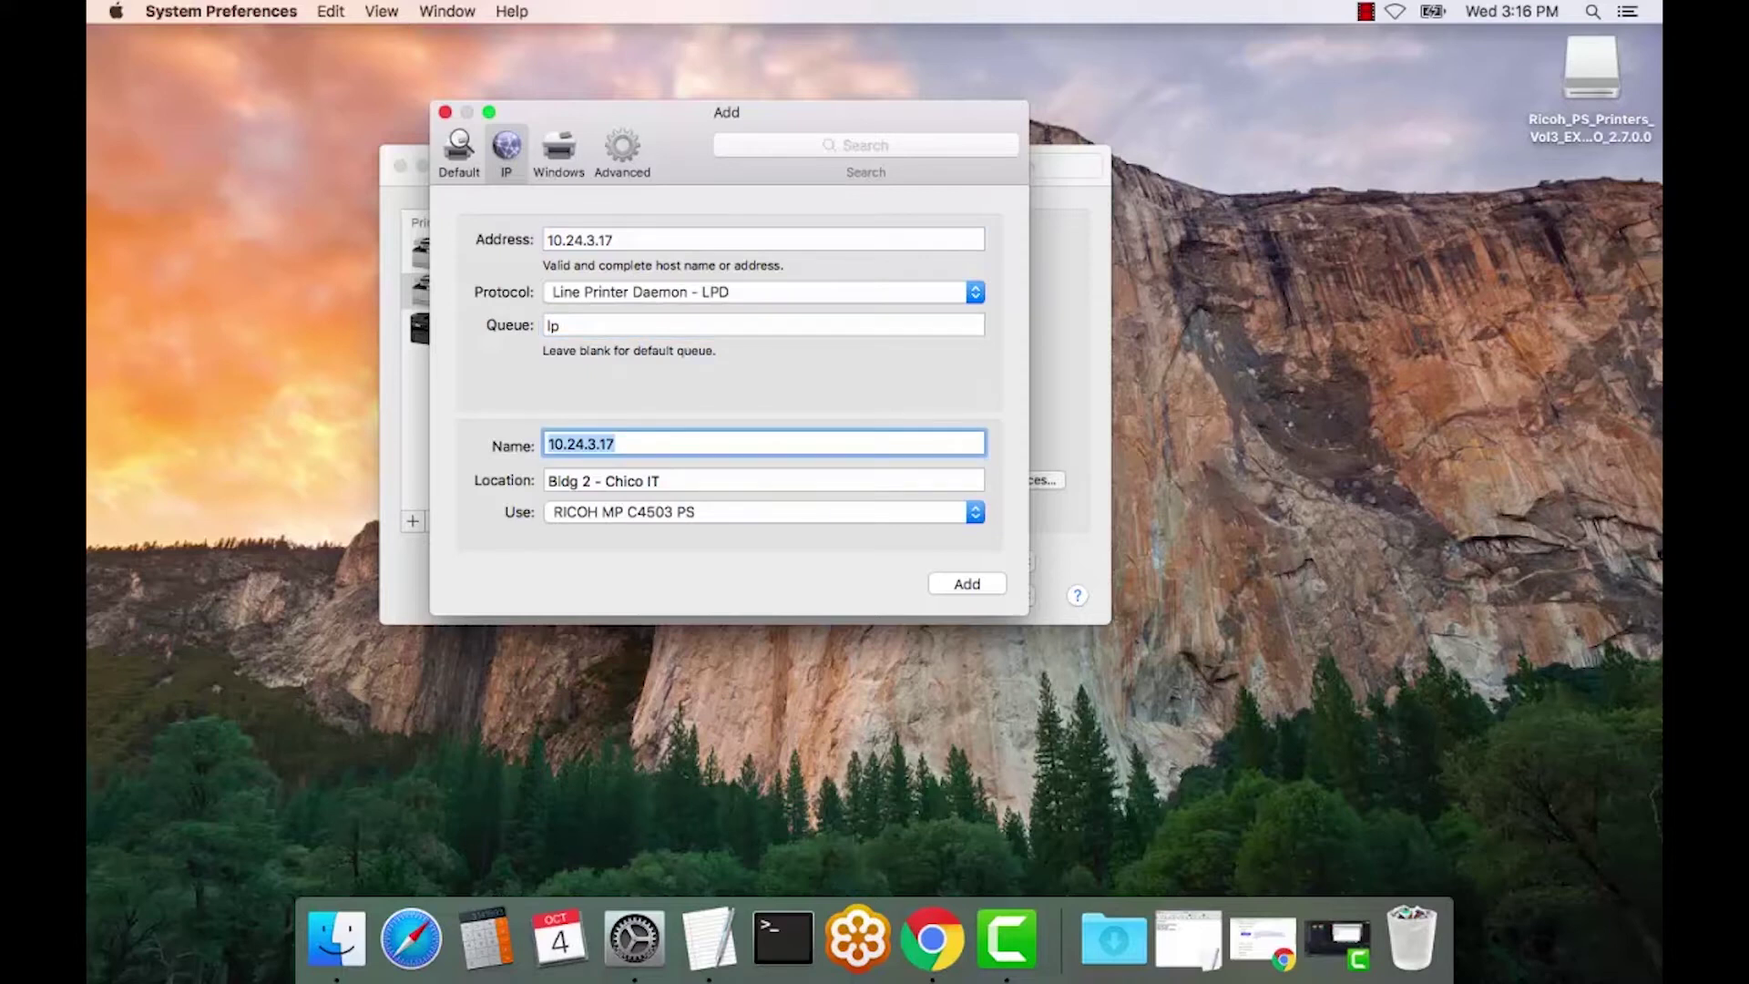
type("Ricoh MP C4503")
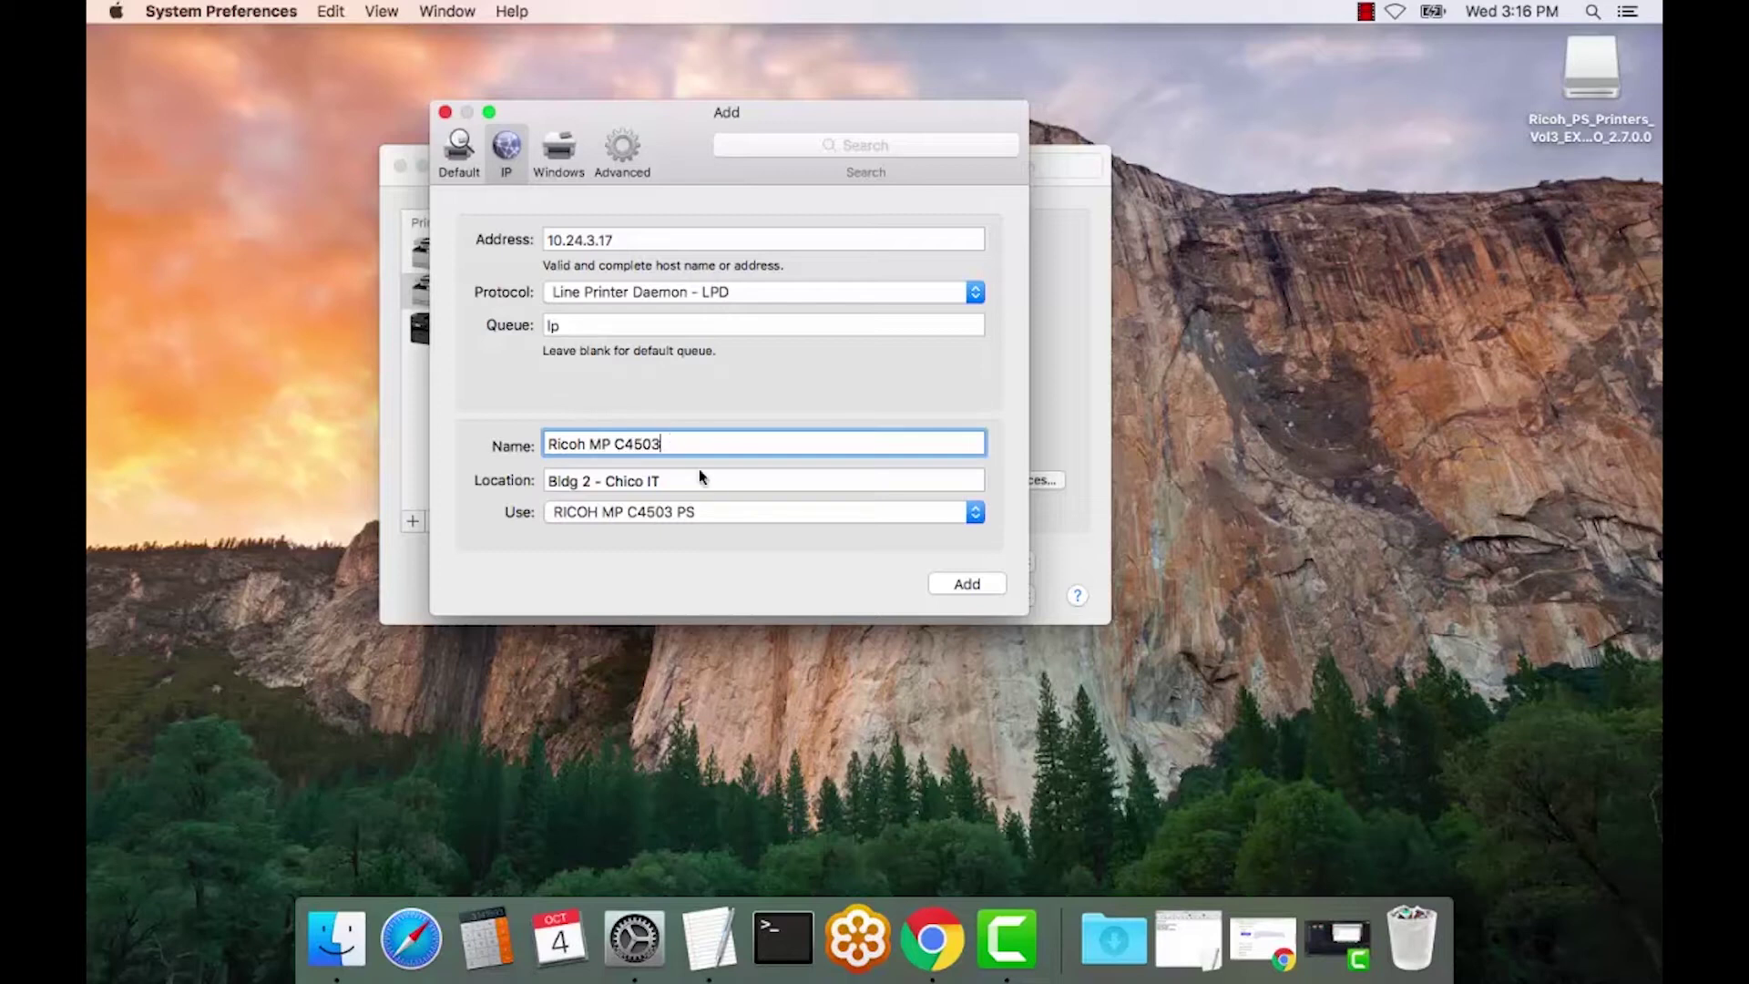
left_click(975, 514)
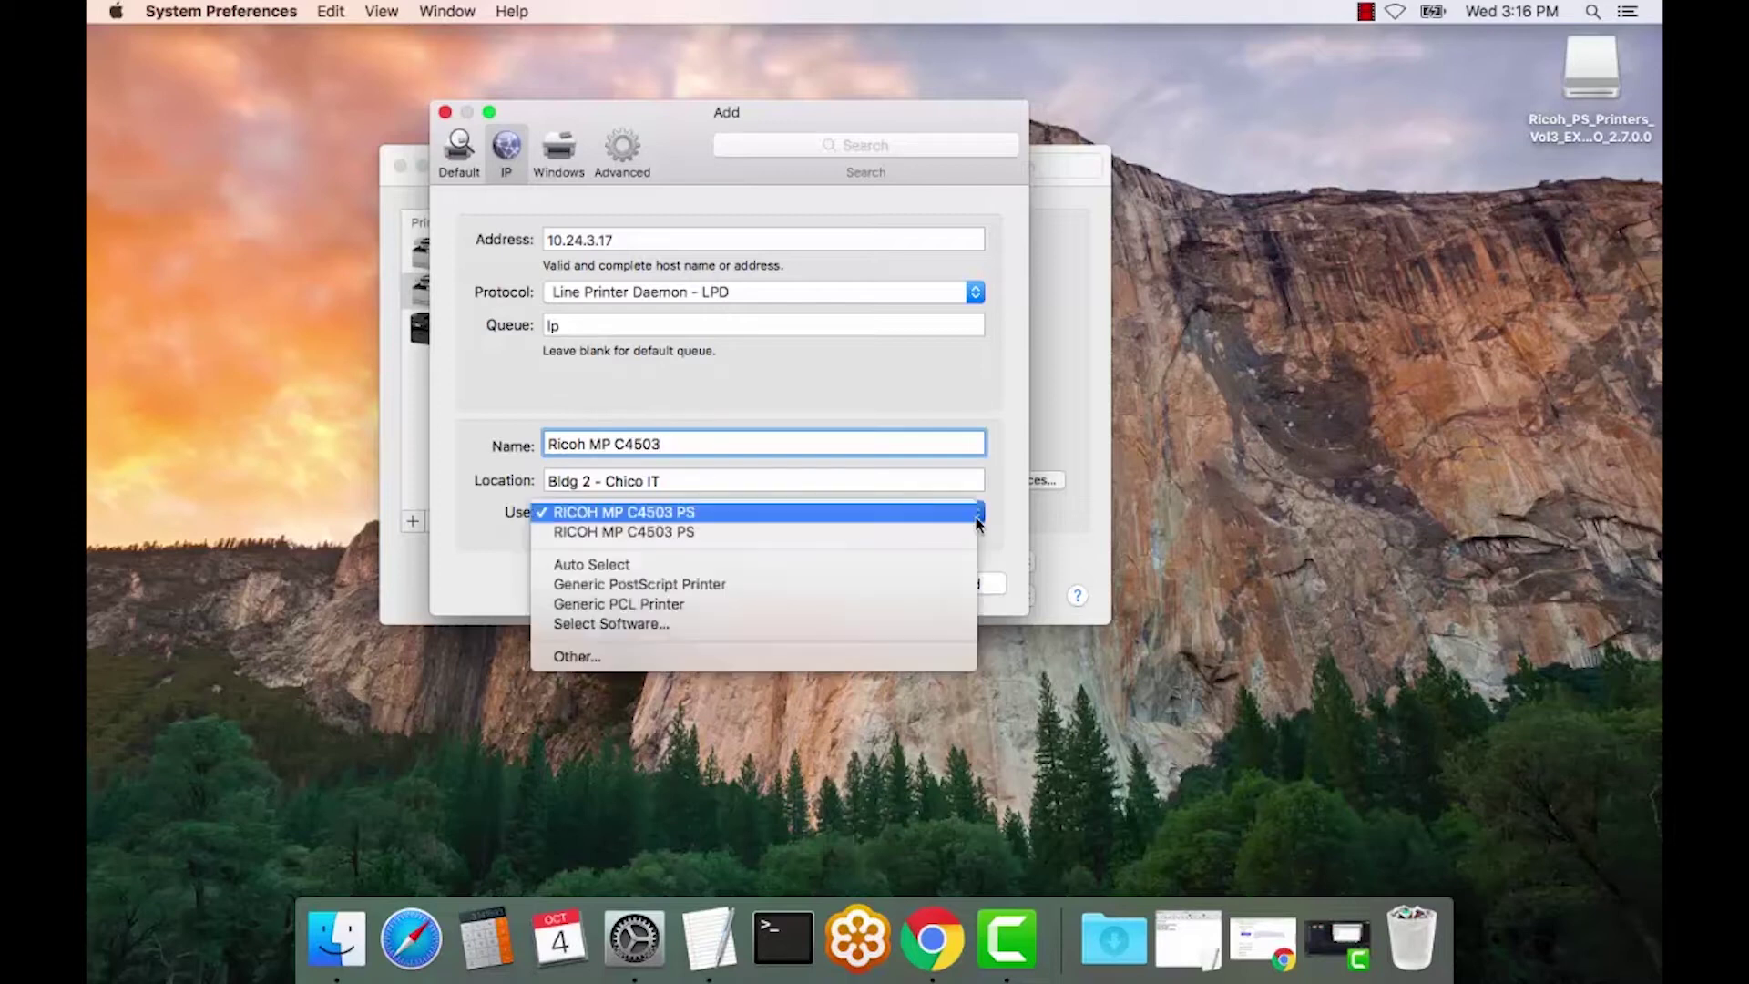
- Filter the software list for 4503, pick RICOH MP C4503 PS, and add the printer
left_click(900, 628)
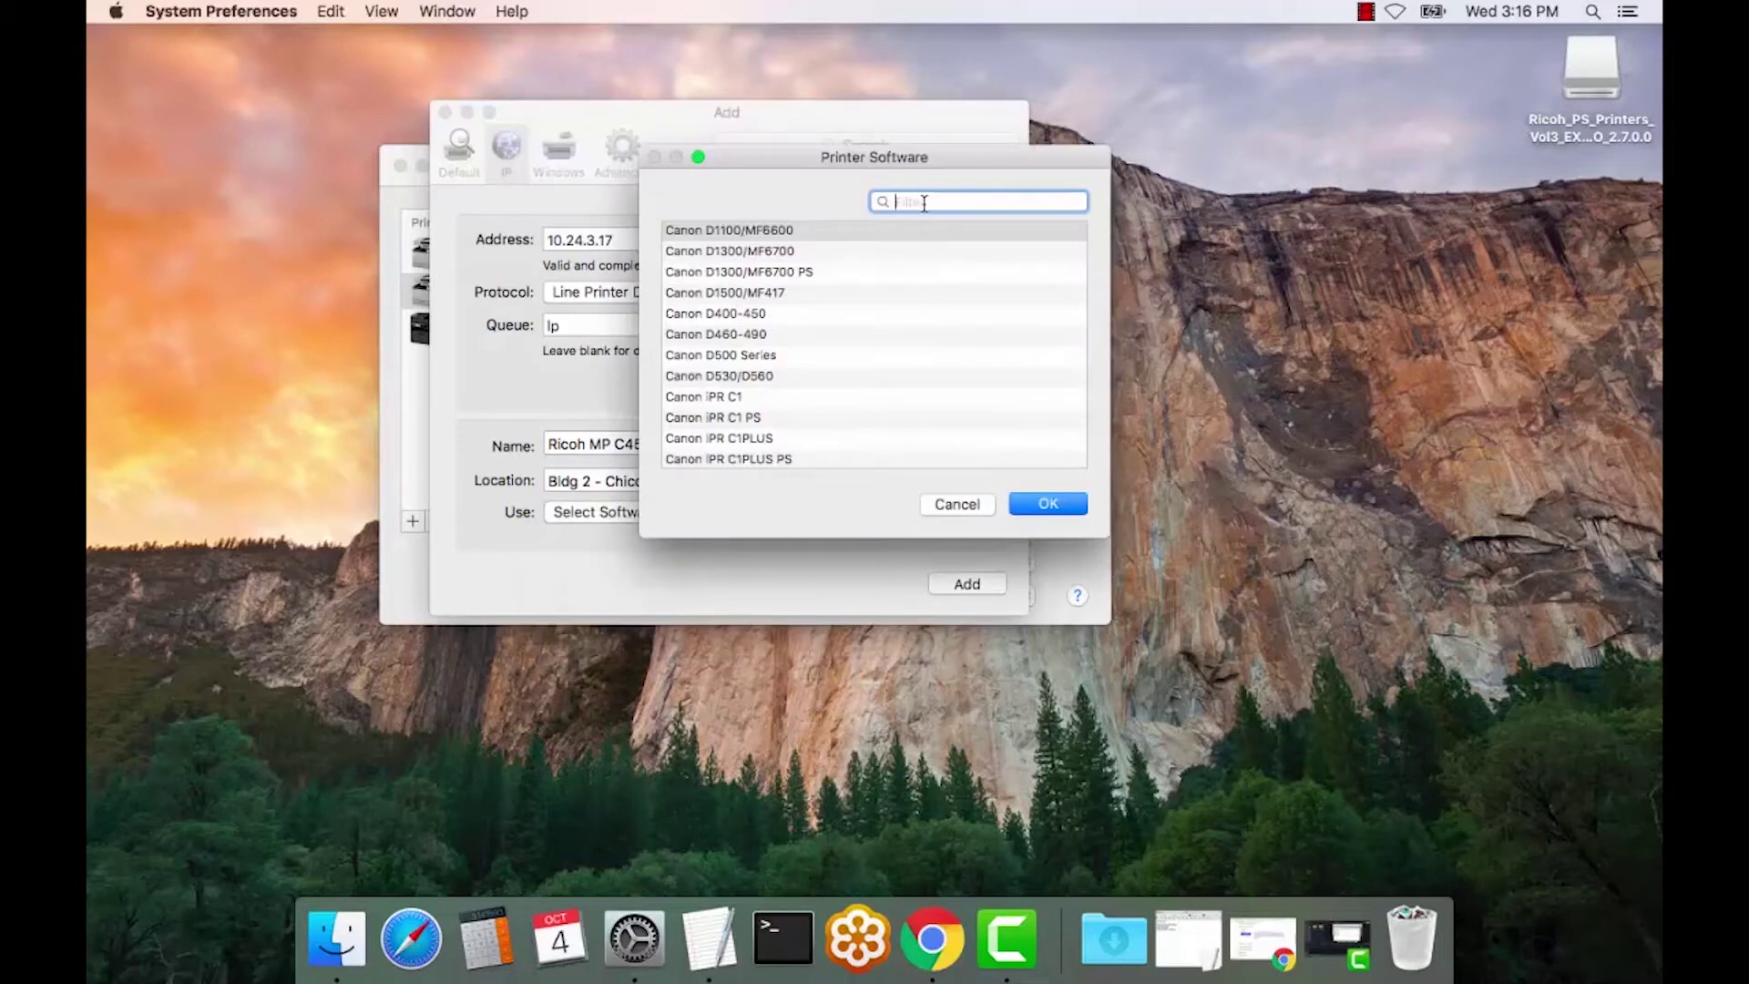
type("4503")
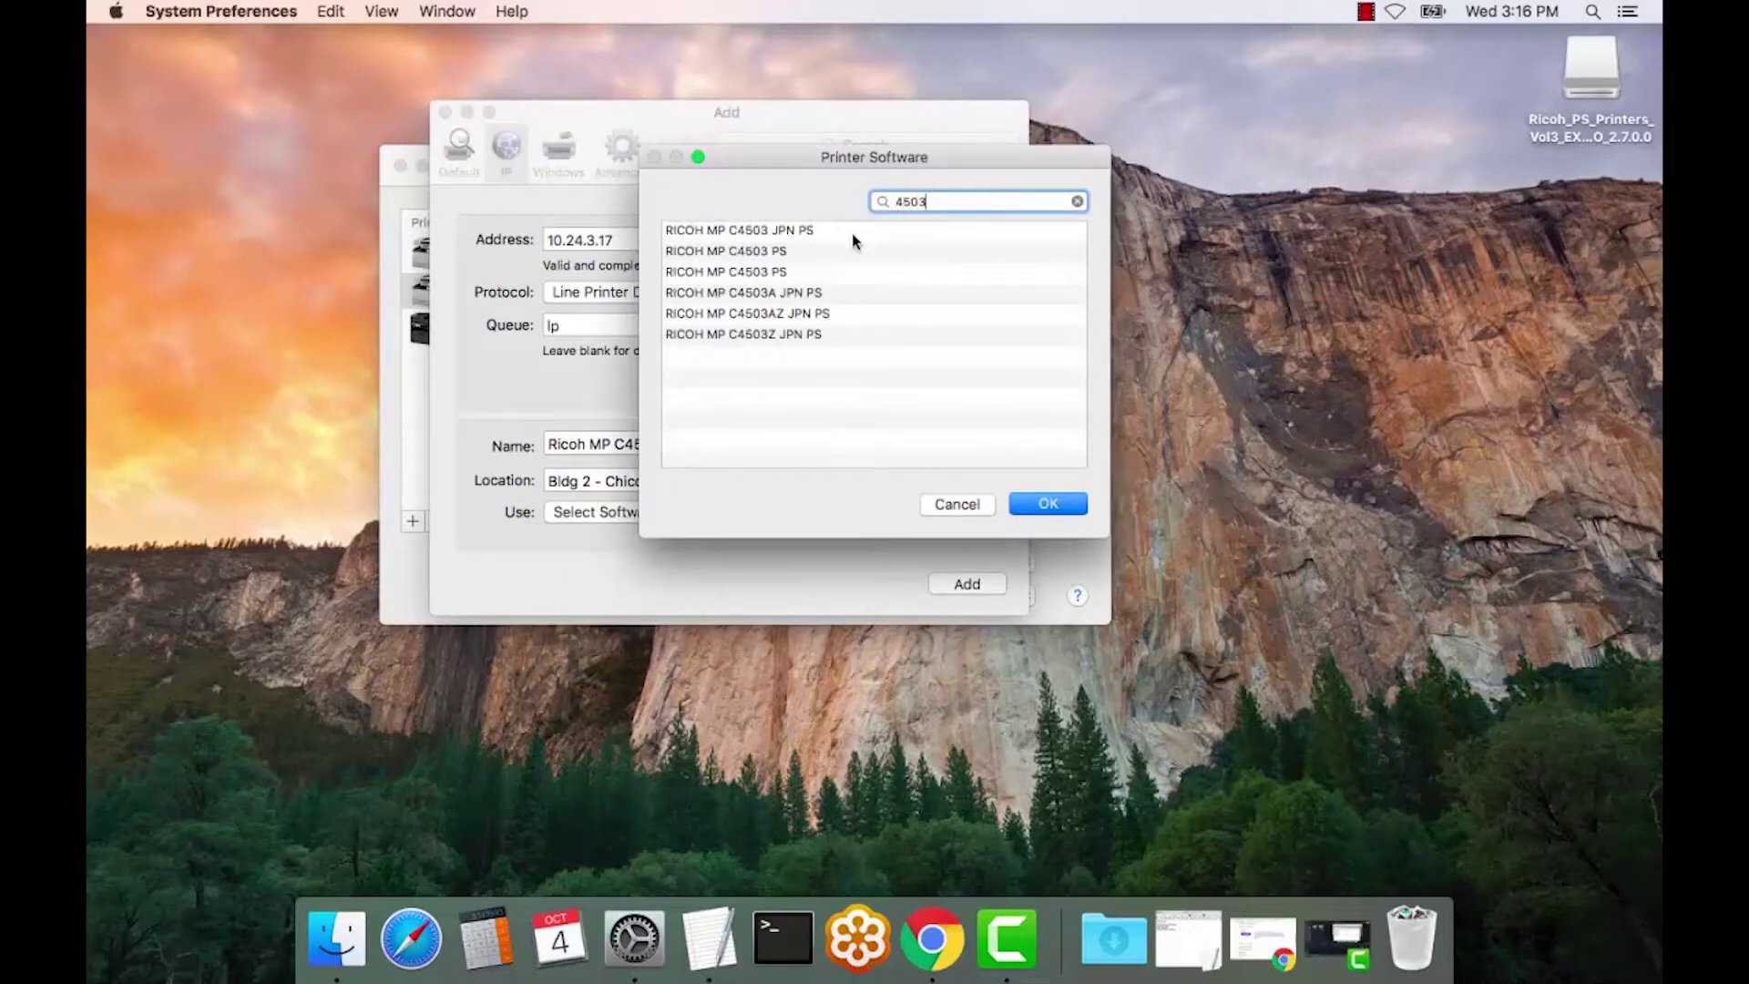
left_click(770, 254)
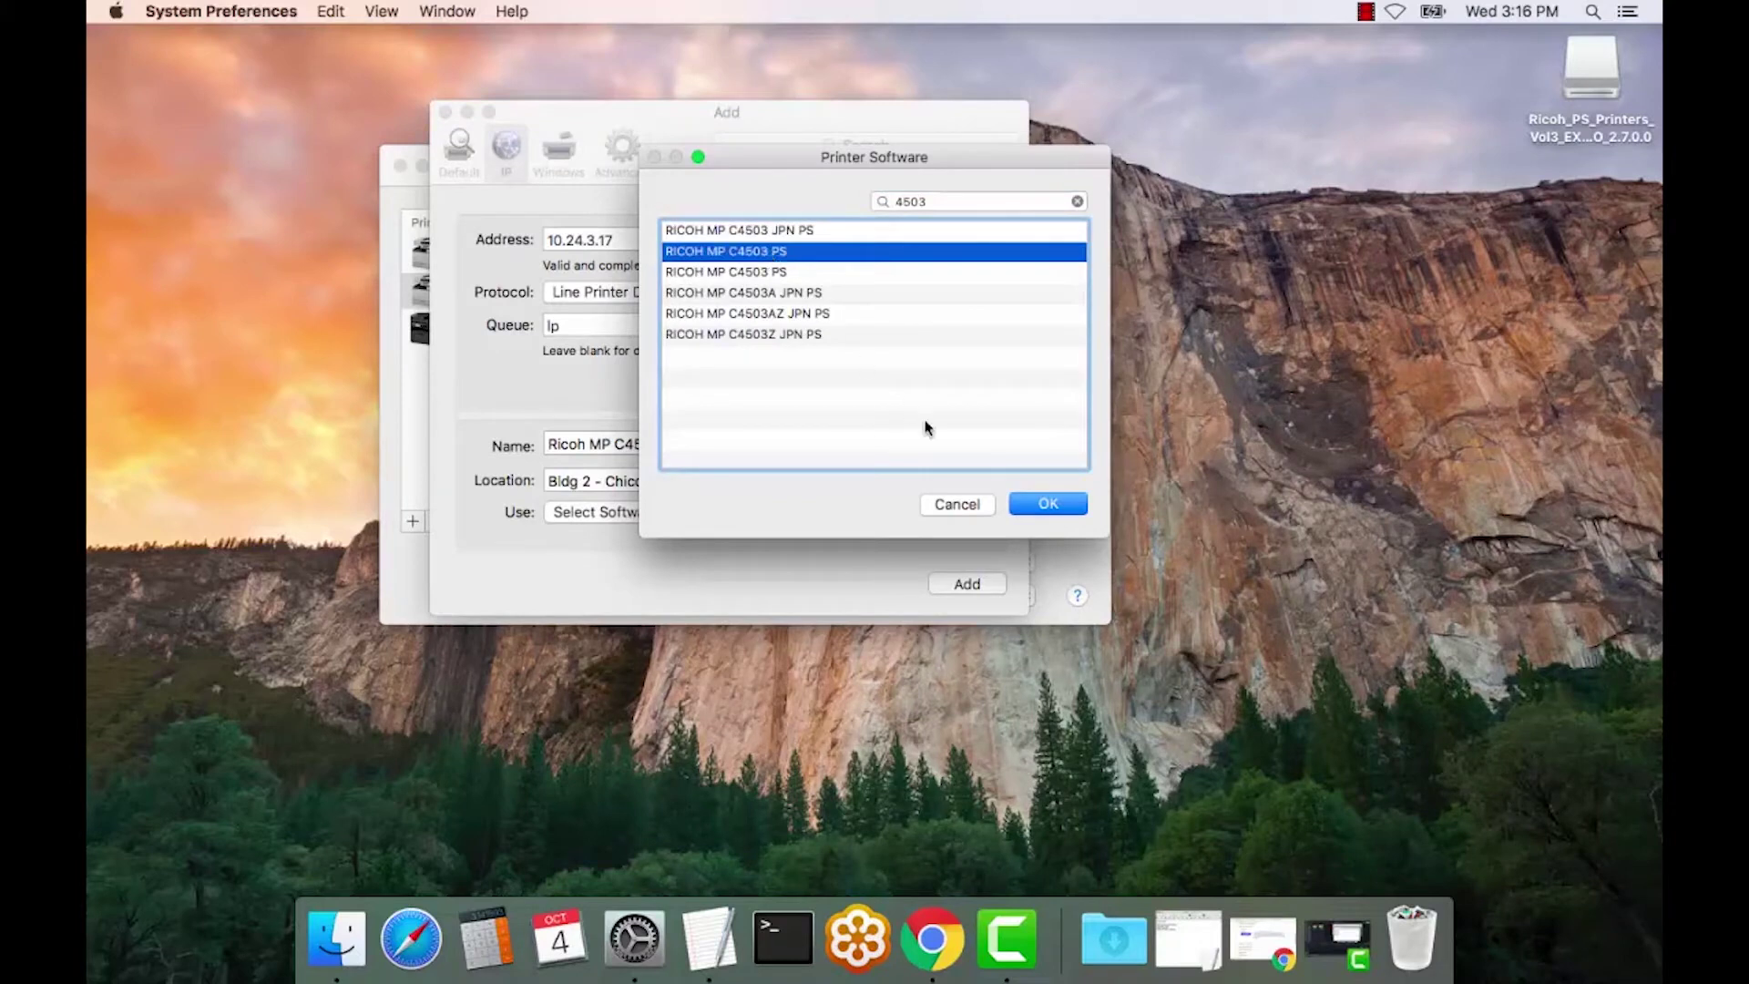
left_click(1046, 506)
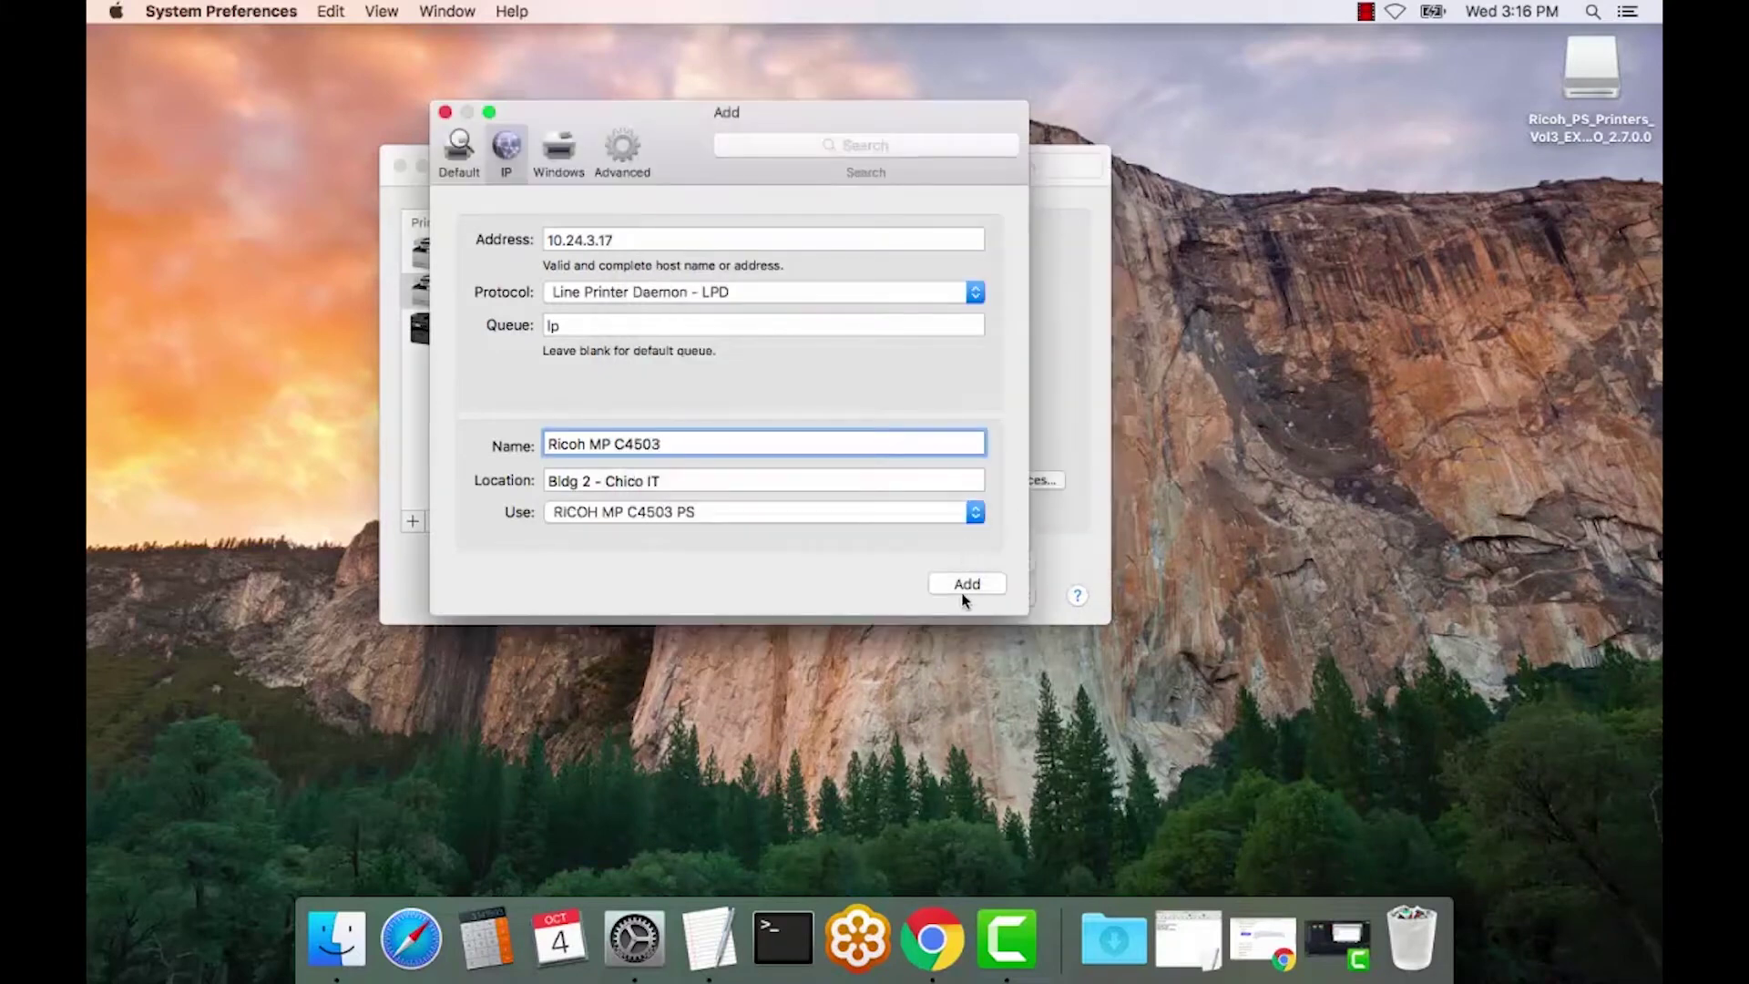
left_click(966, 587)
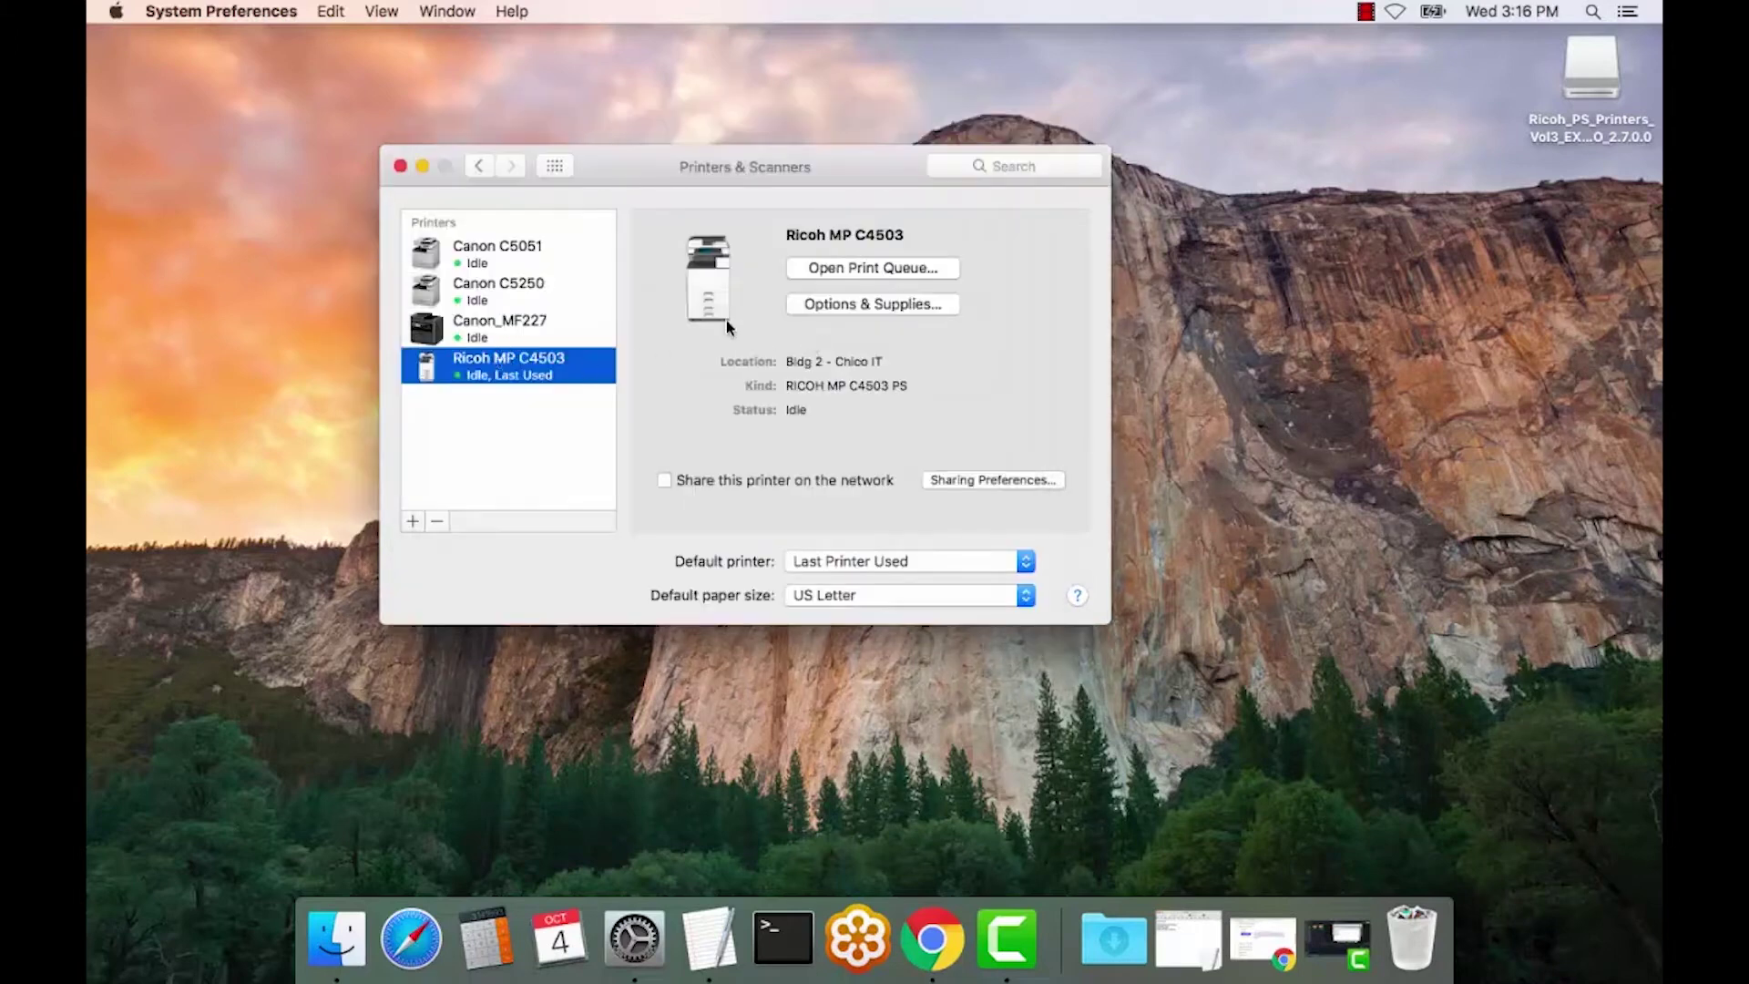
- Send Print Test Page from the Ricoh MP C4503 queue, then close the queue and Printers & Scanners
left_click(862, 268)
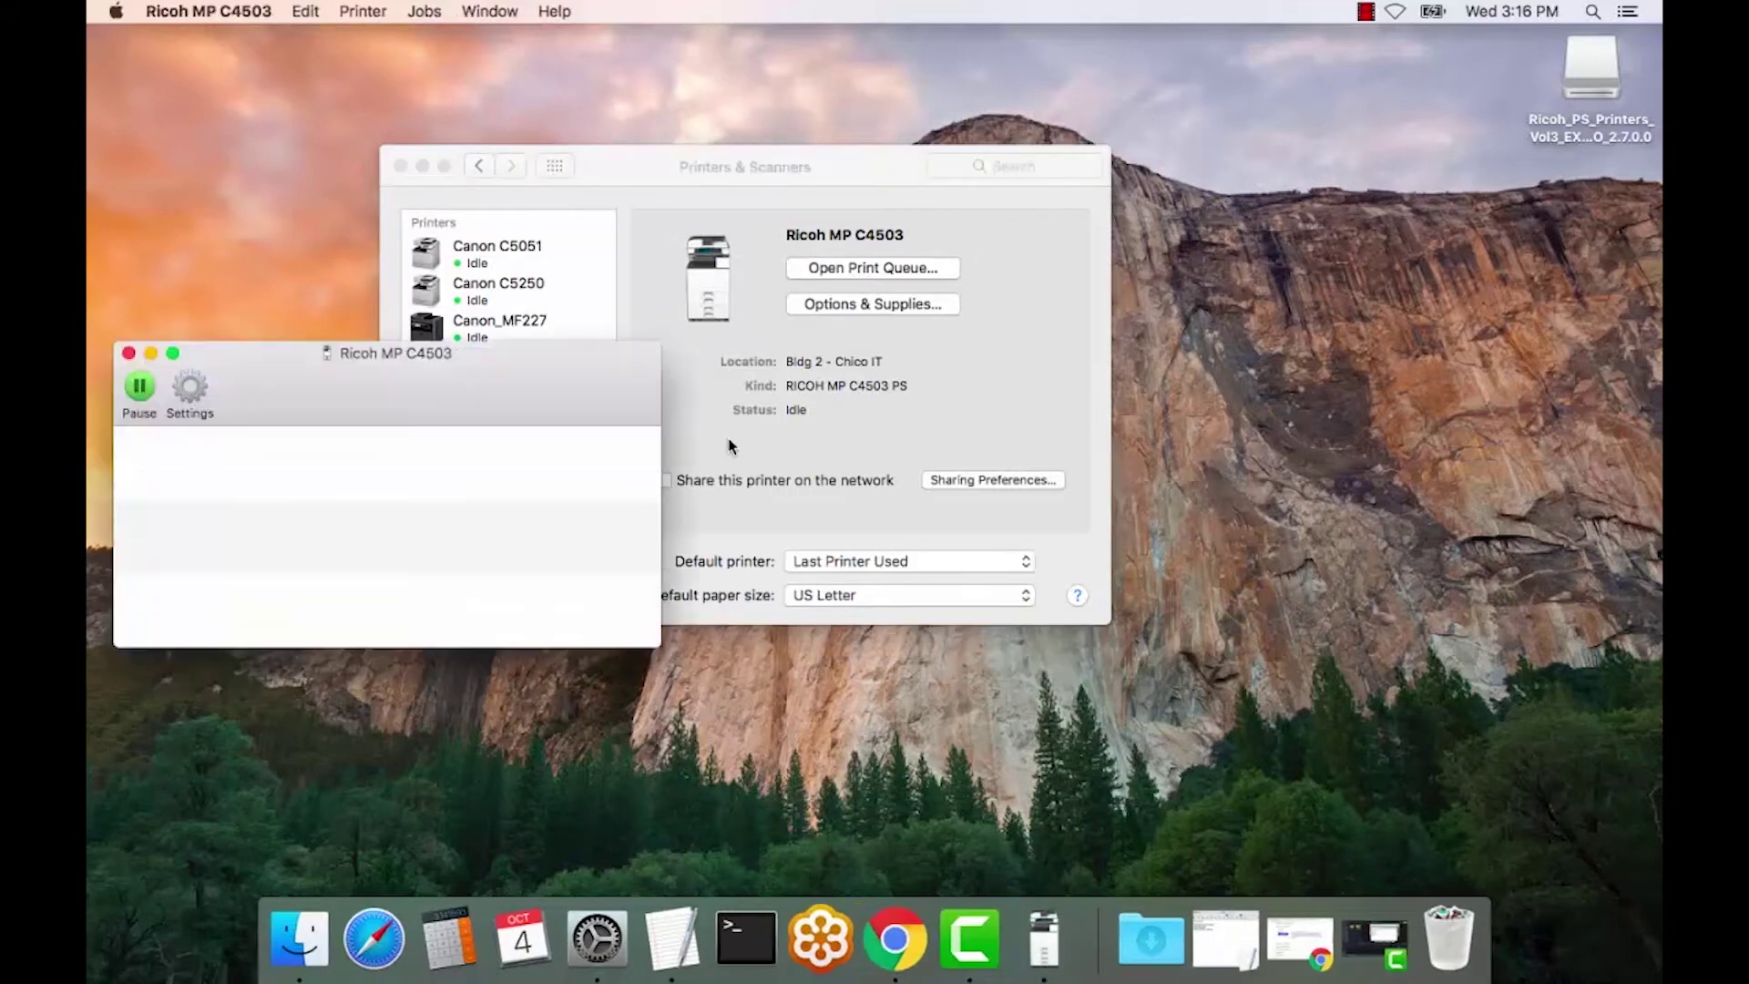
left_click(364, 12)
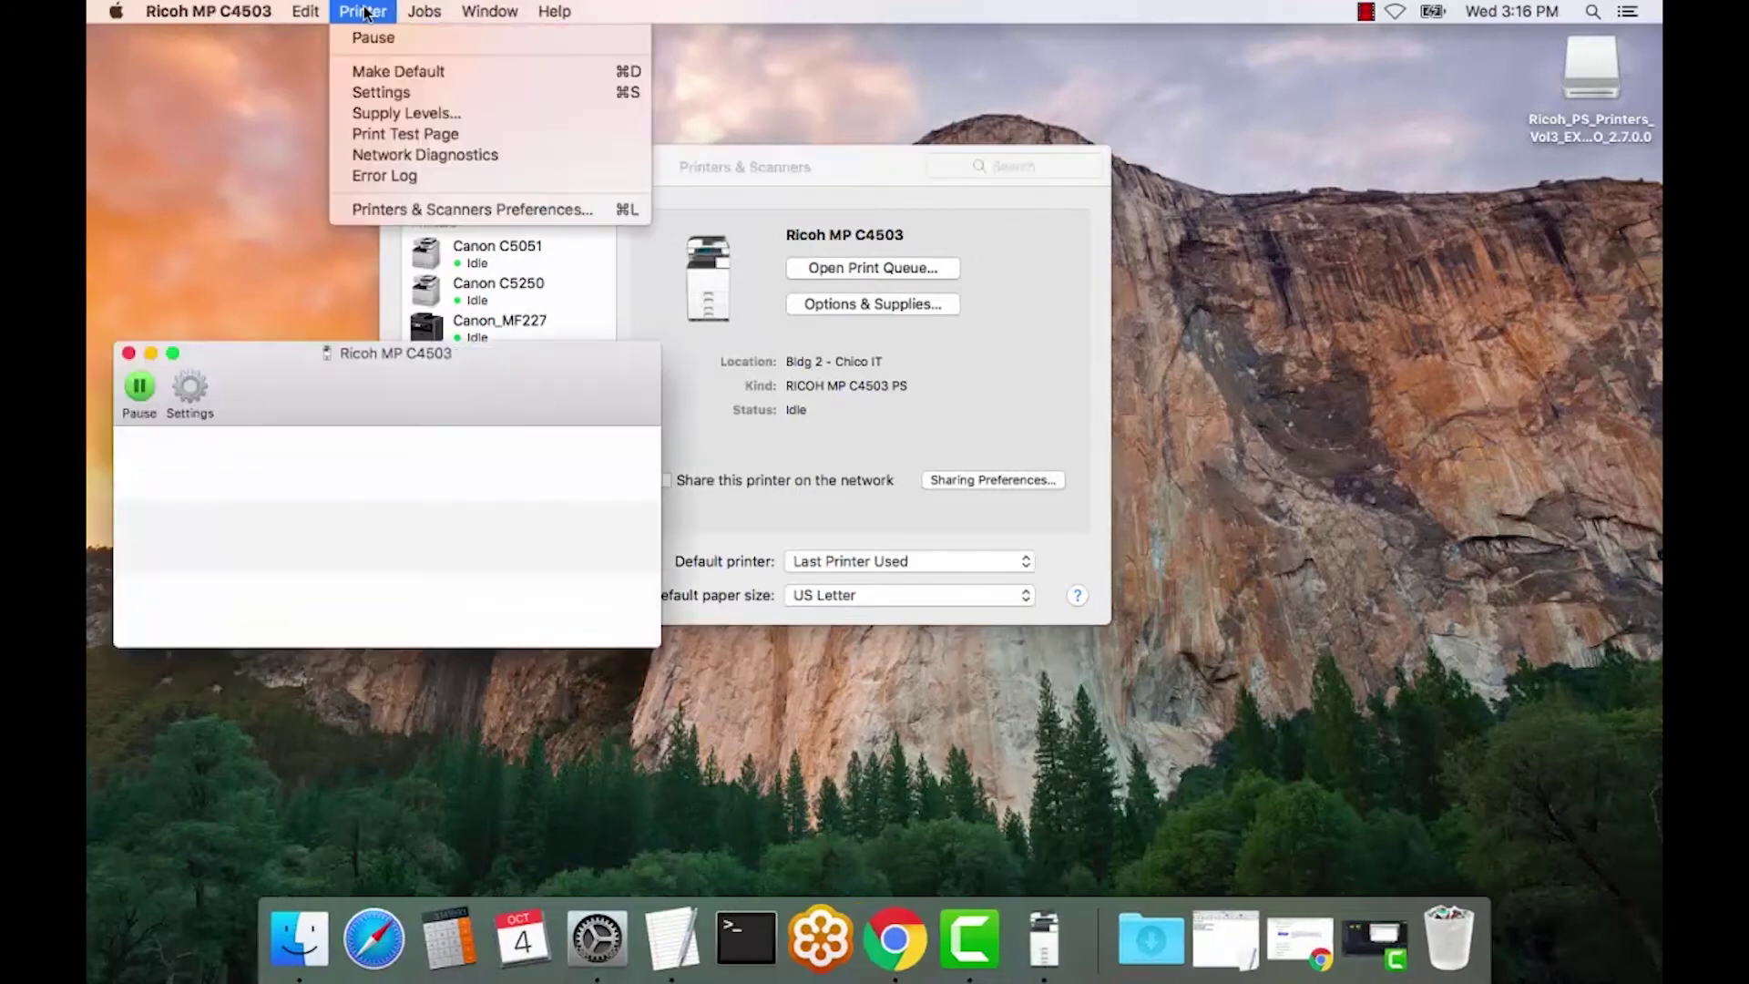
left_click(396, 135)
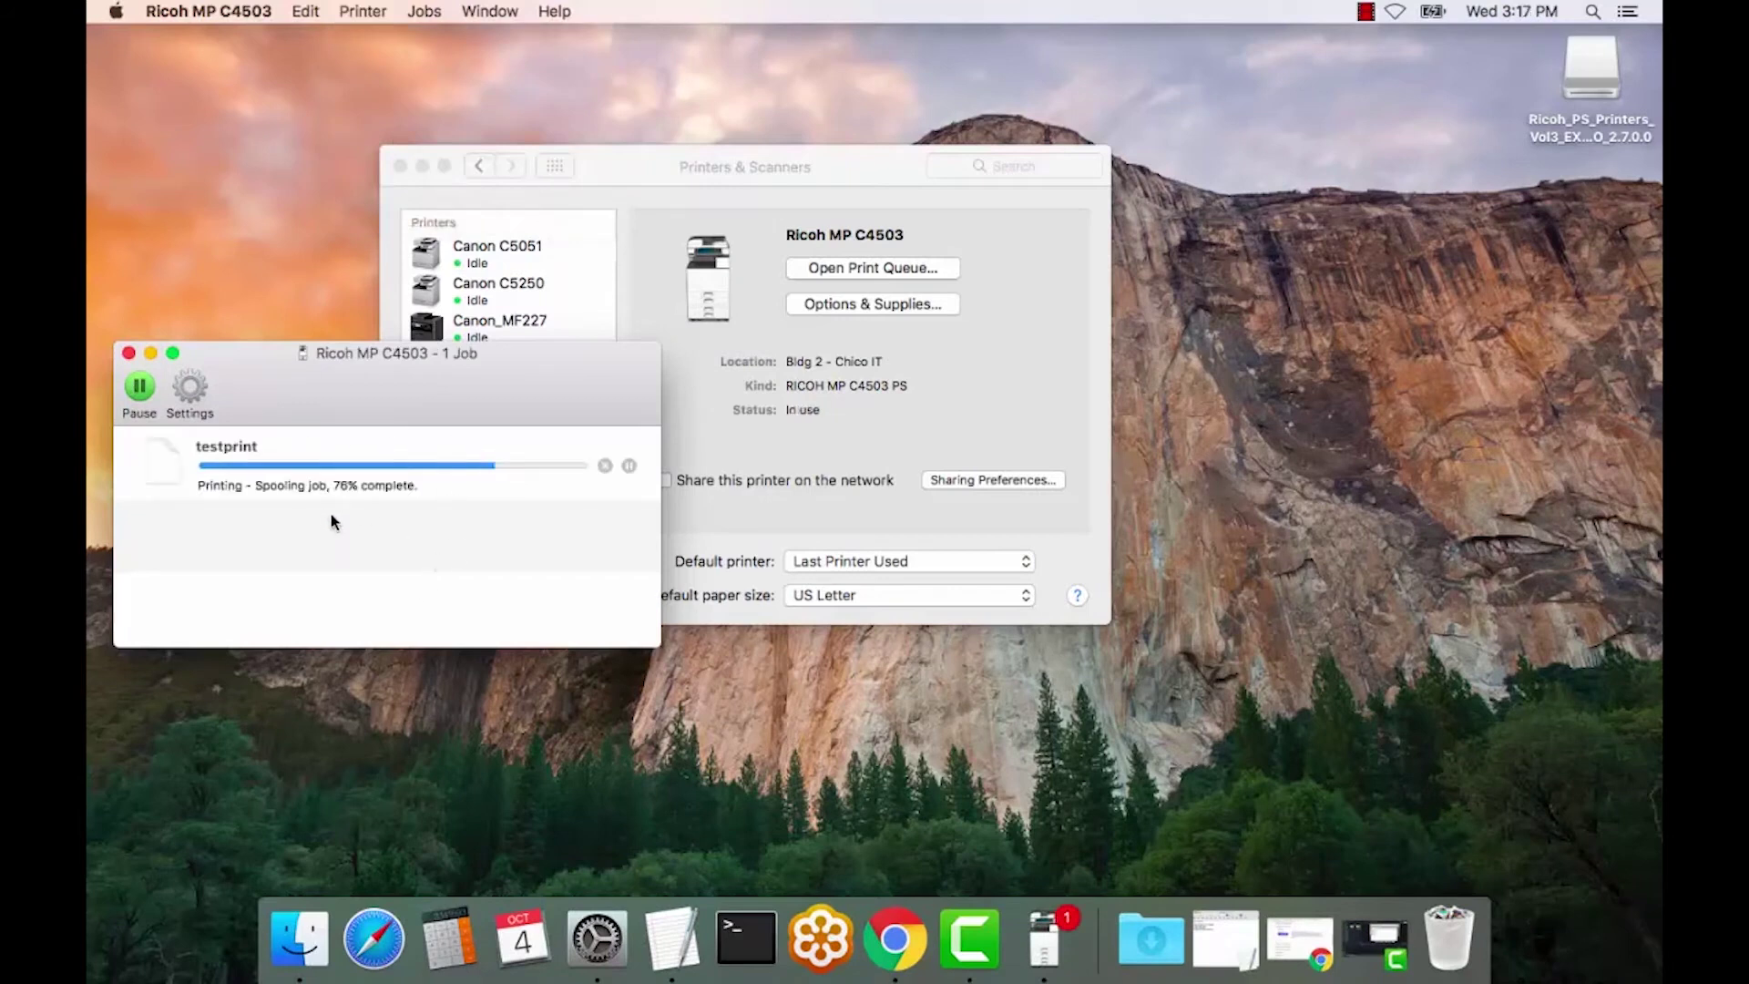
left_click(128, 353)
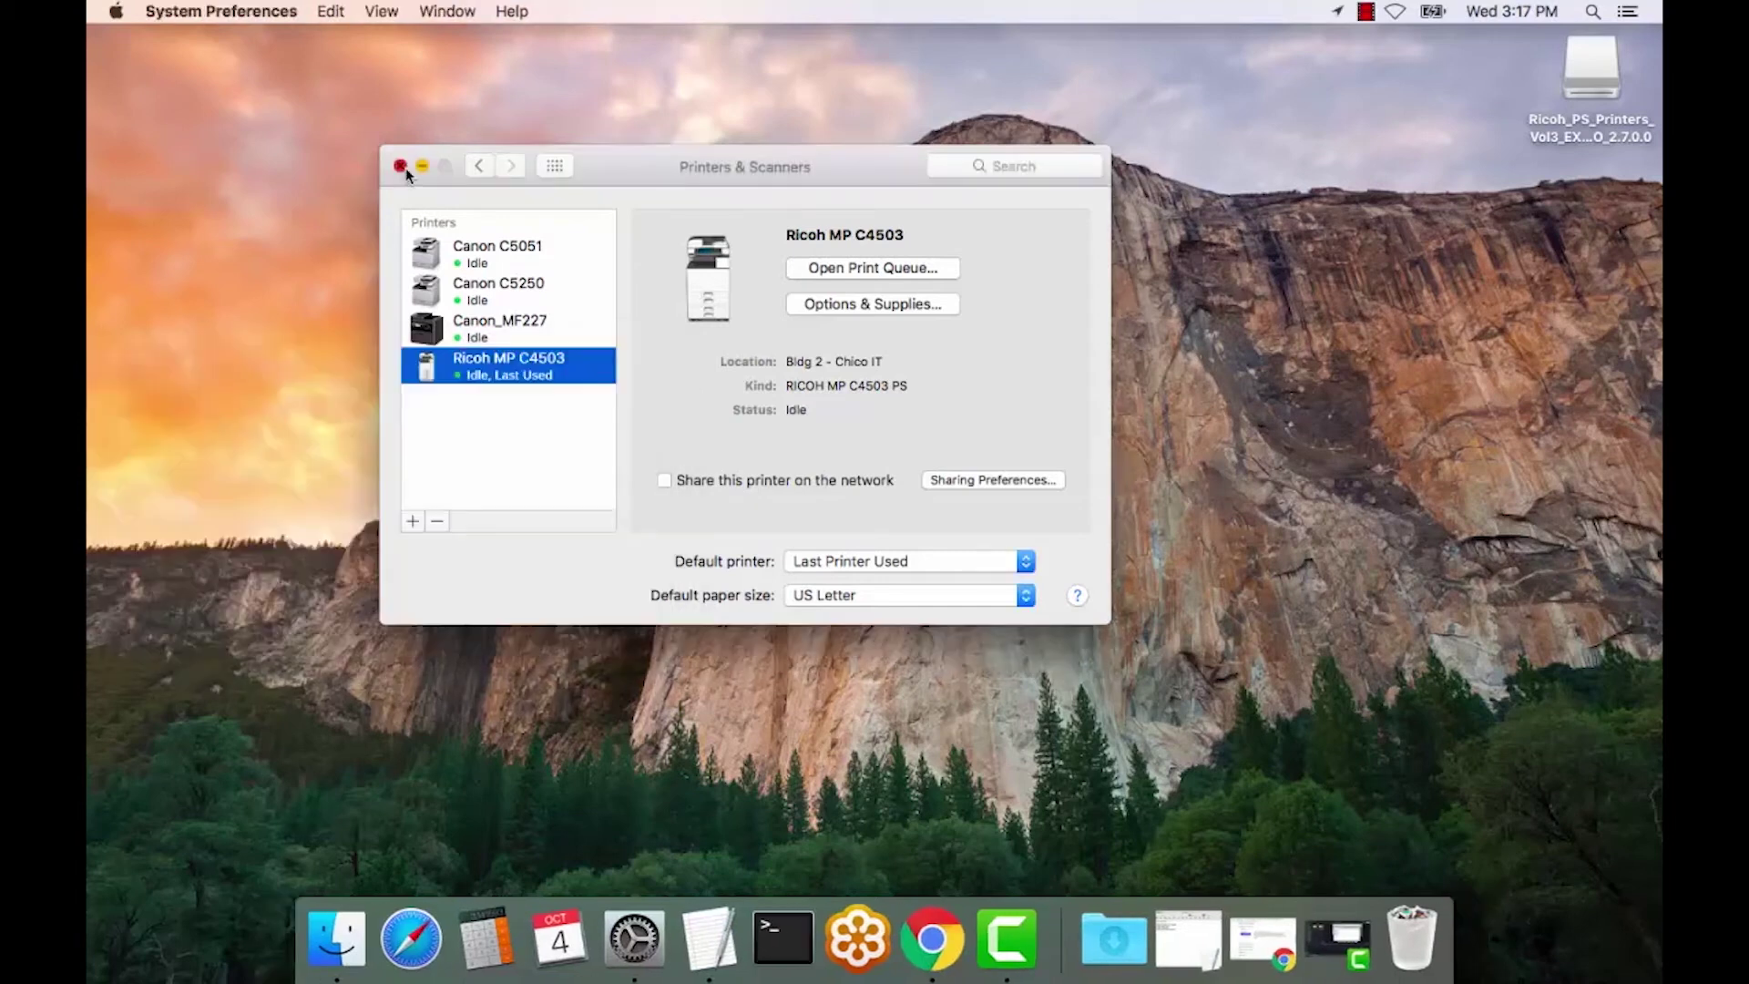
left_click(403, 167)
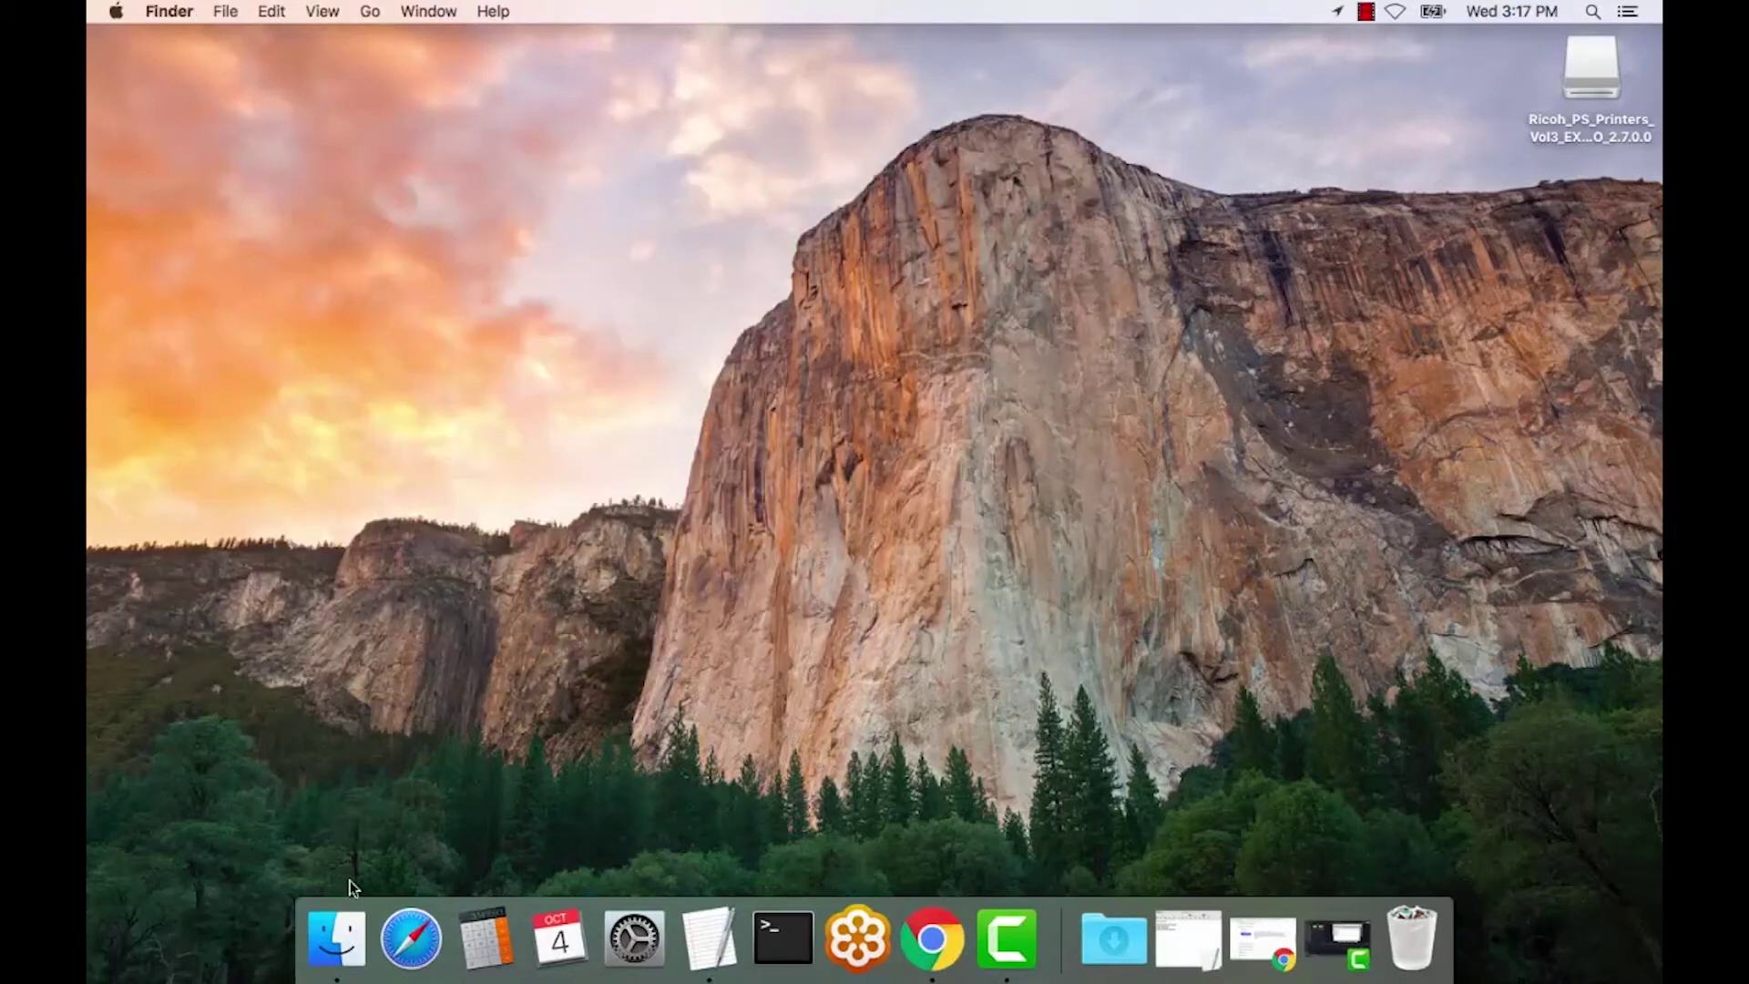
- In the Chico-IT-C4503 Web Image Monitor tab, open Job > Printer Job History to find the testprint job
left_click(902, 936)
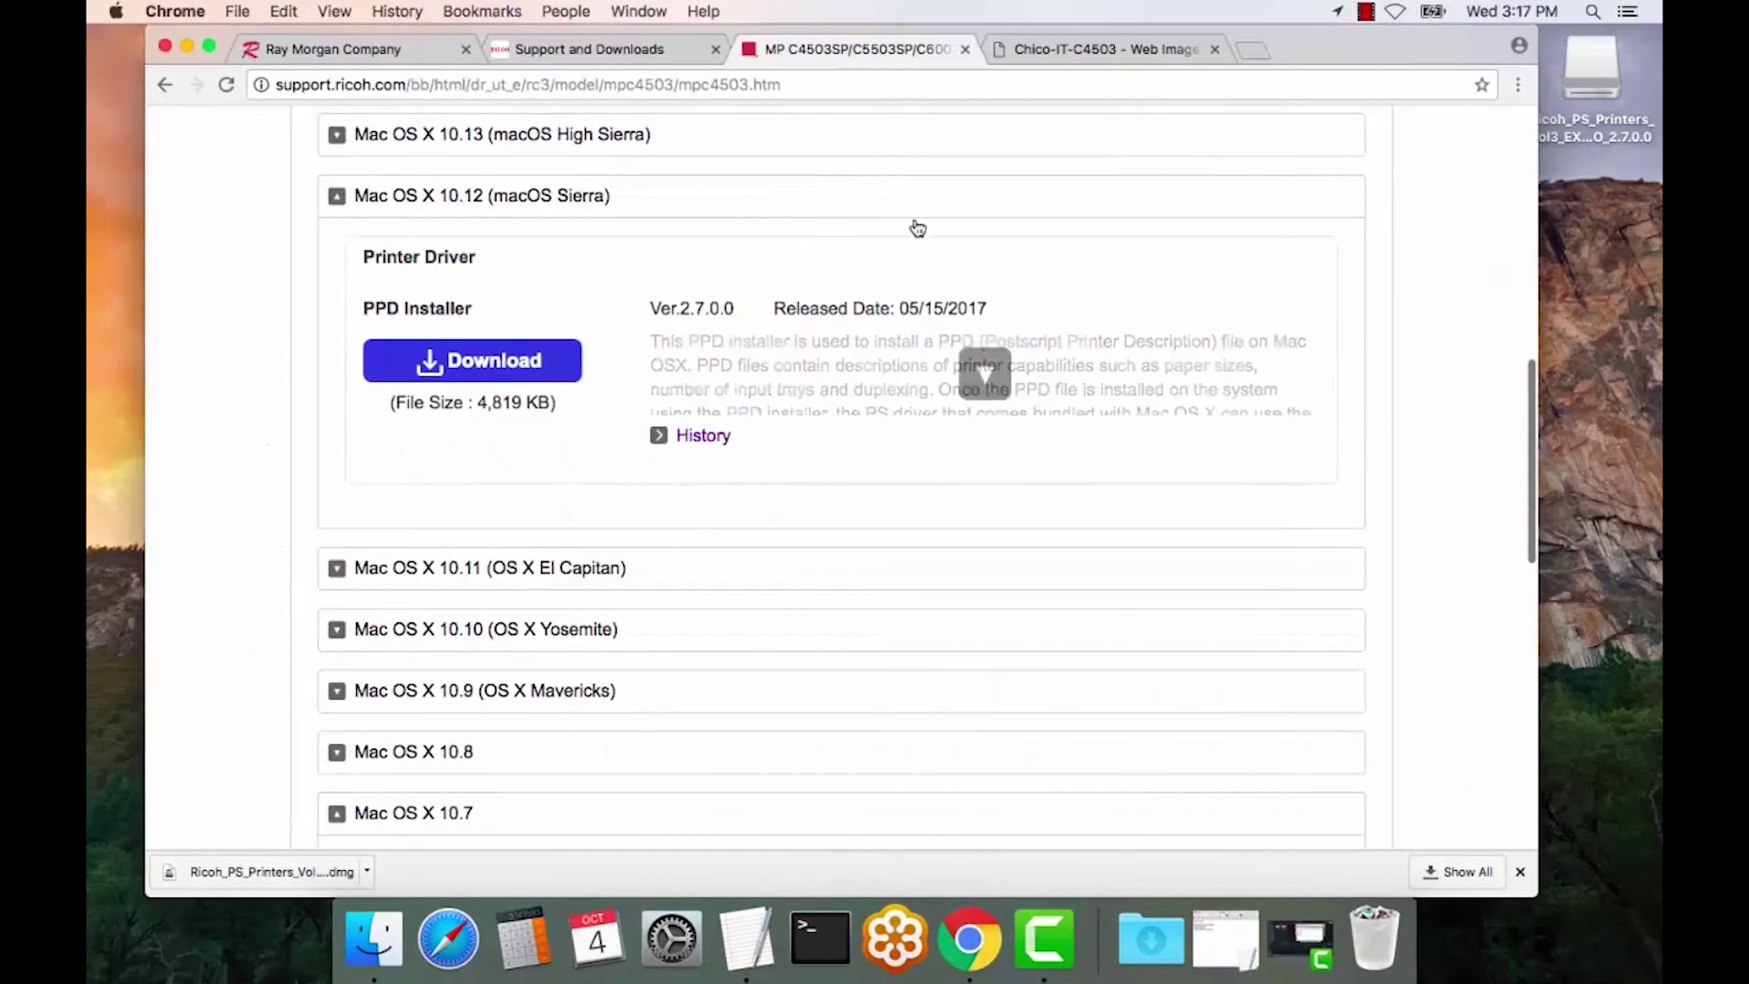
left_click(1107, 48)
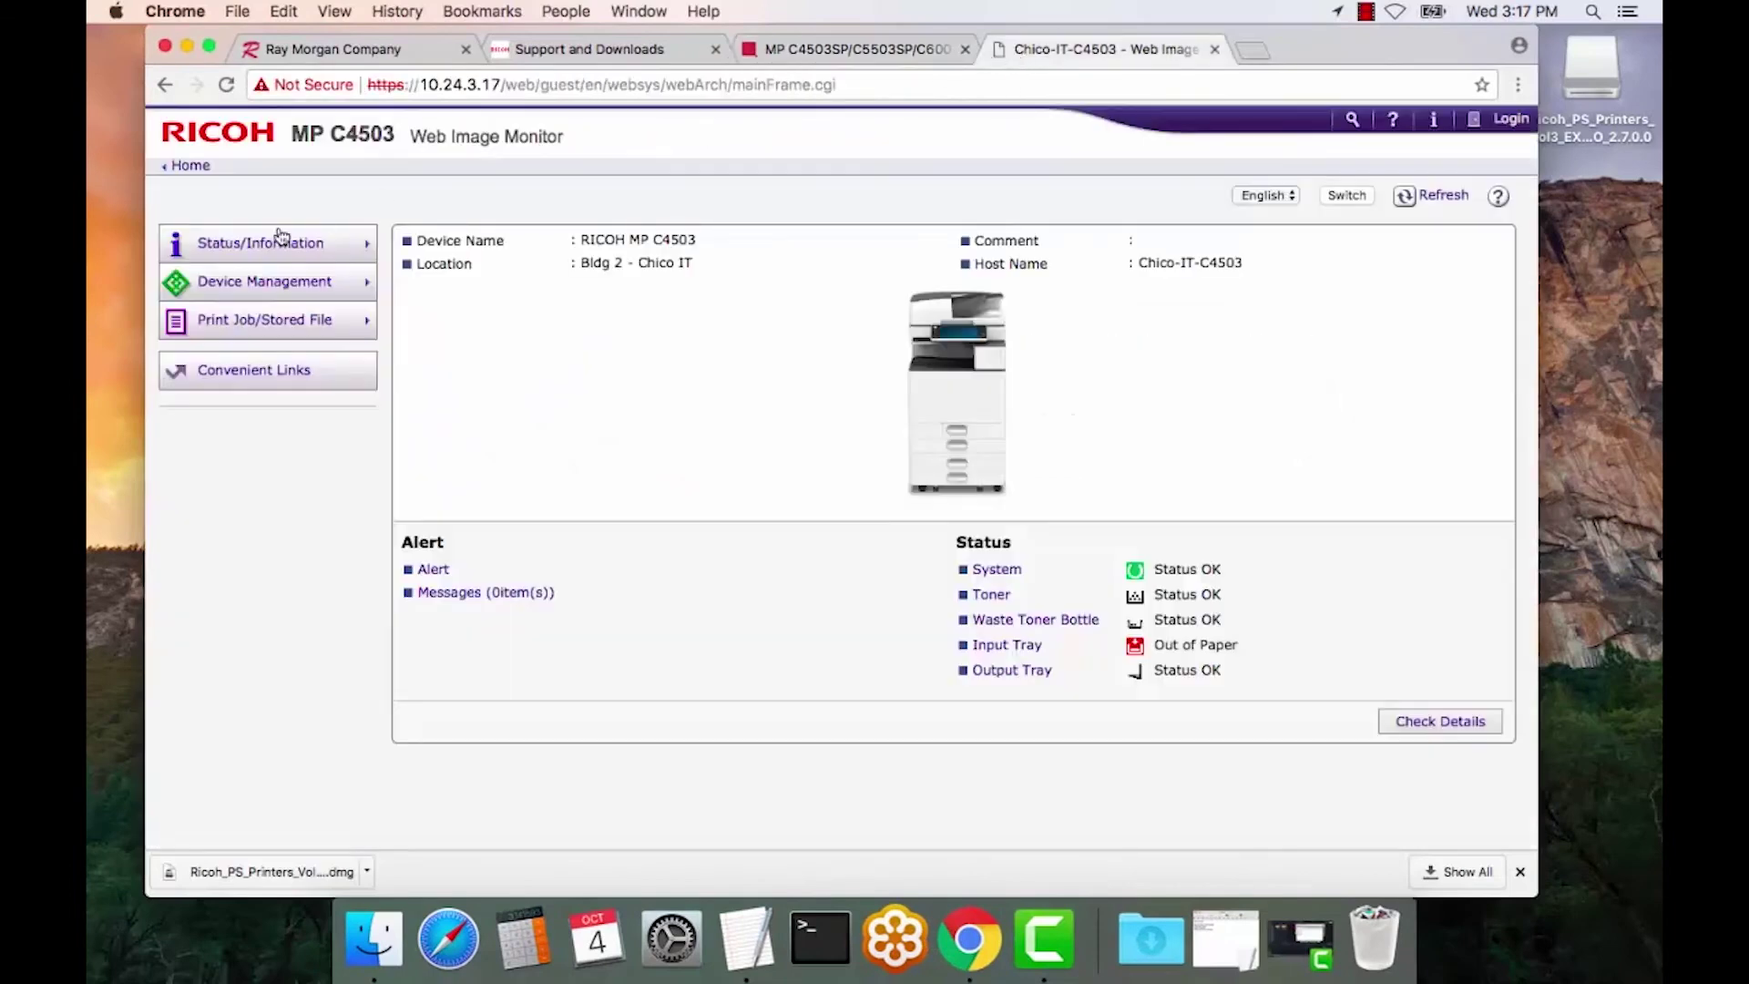
mouse_move(260, 250)
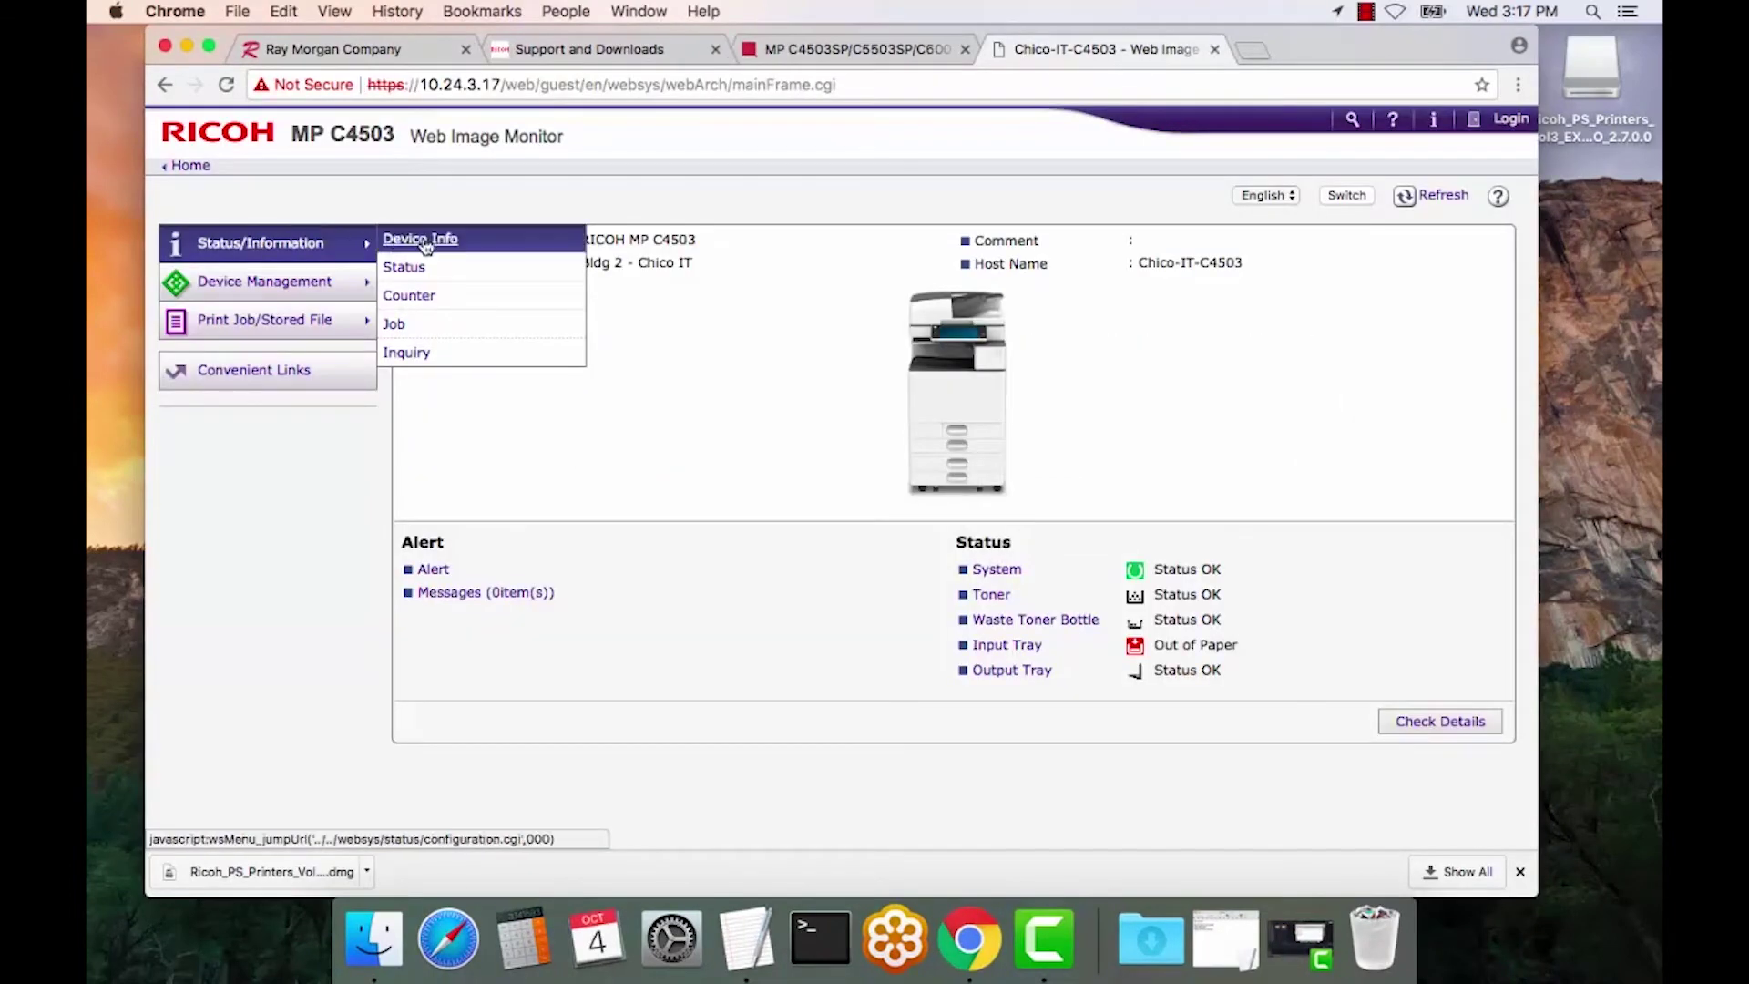
left_click(423, 326)
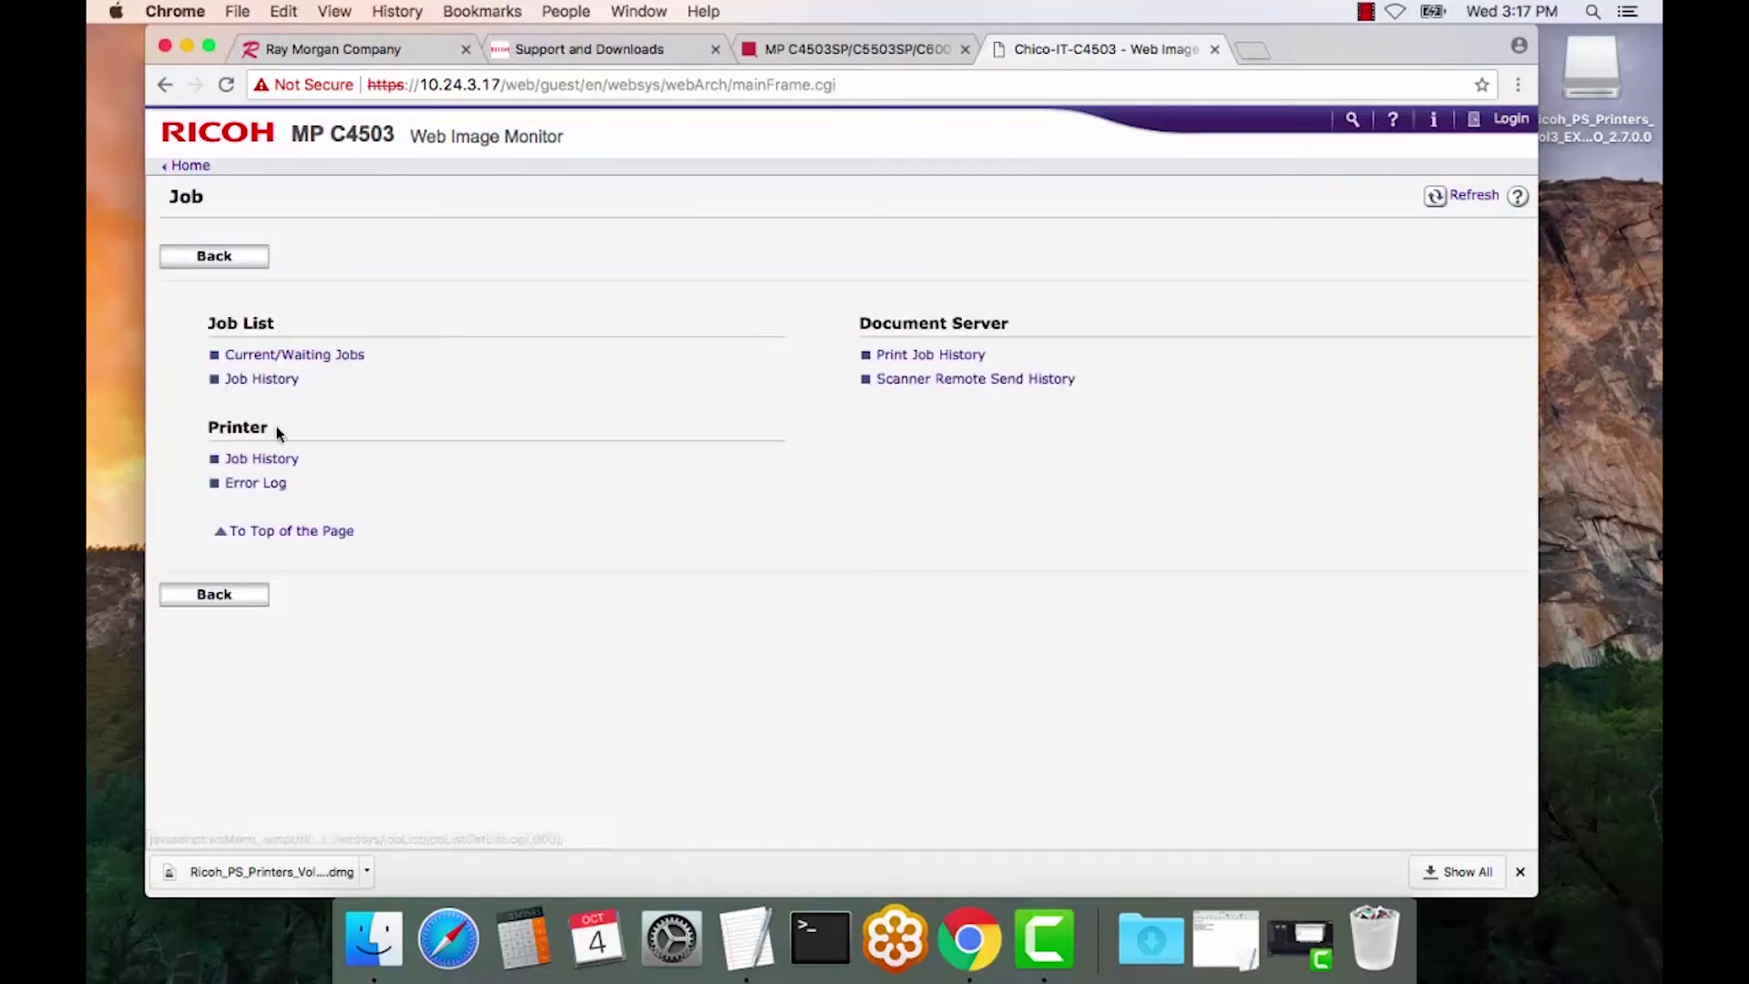
left_click(271, 460)
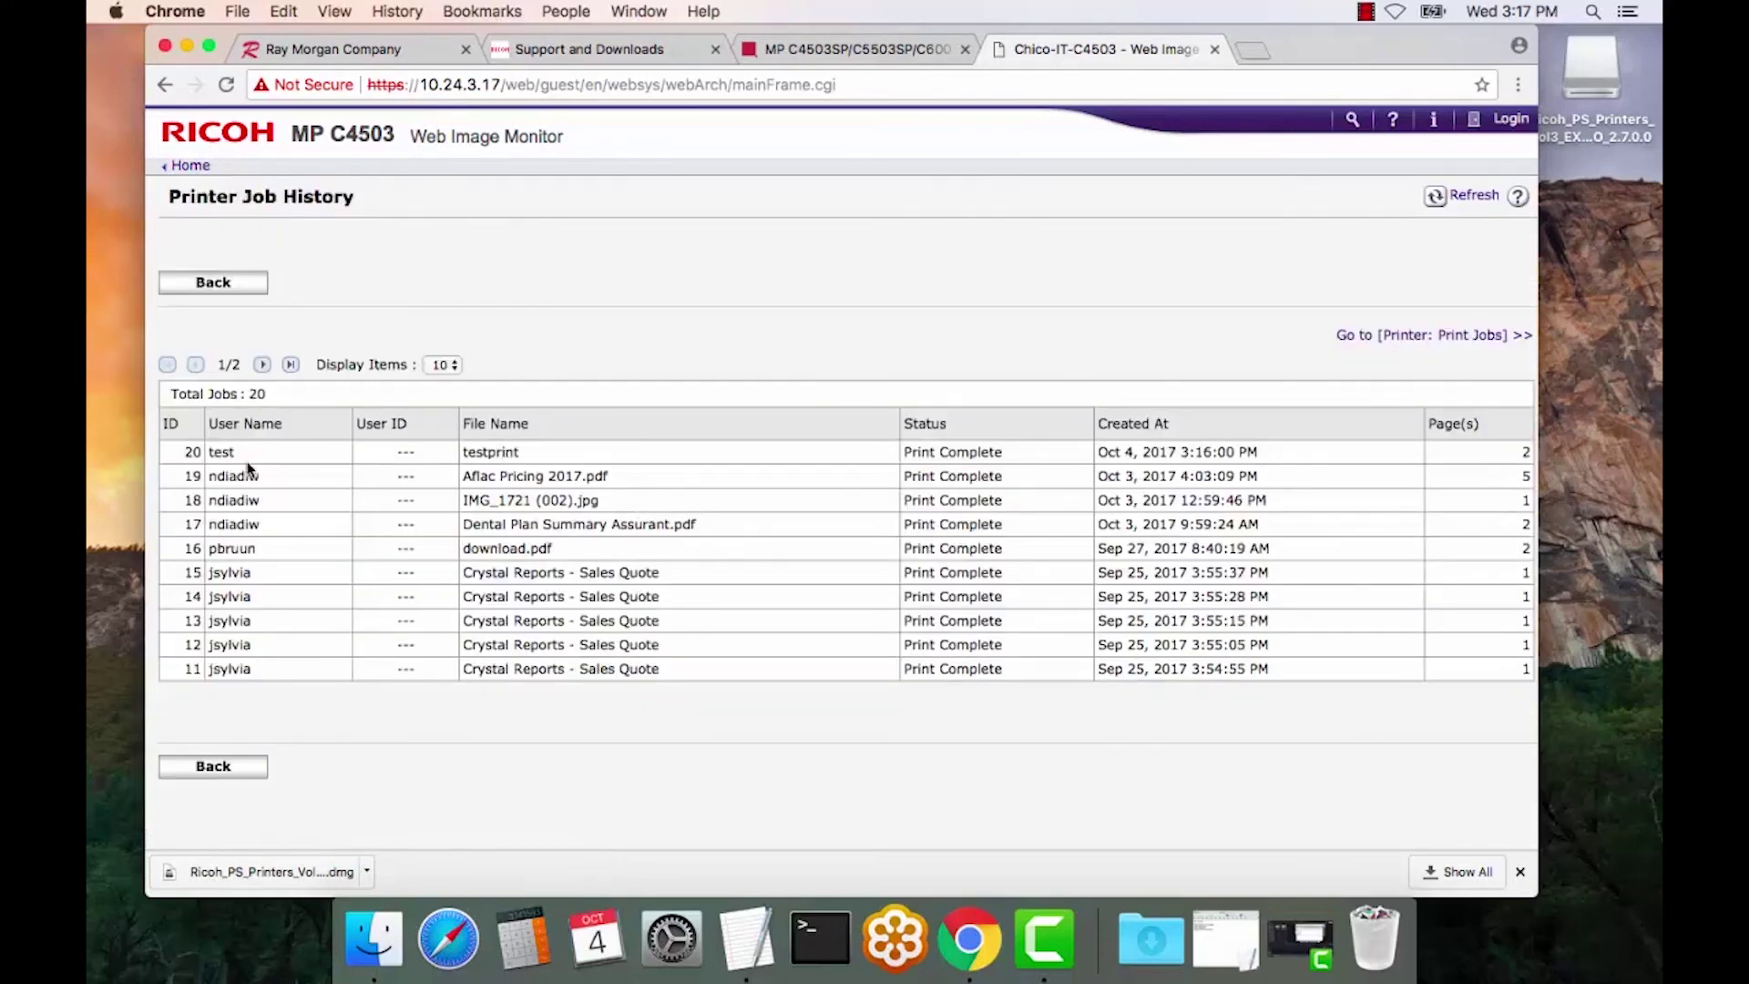
left_click_drag(236, 452, 195, 450)
left_click(277, 451)
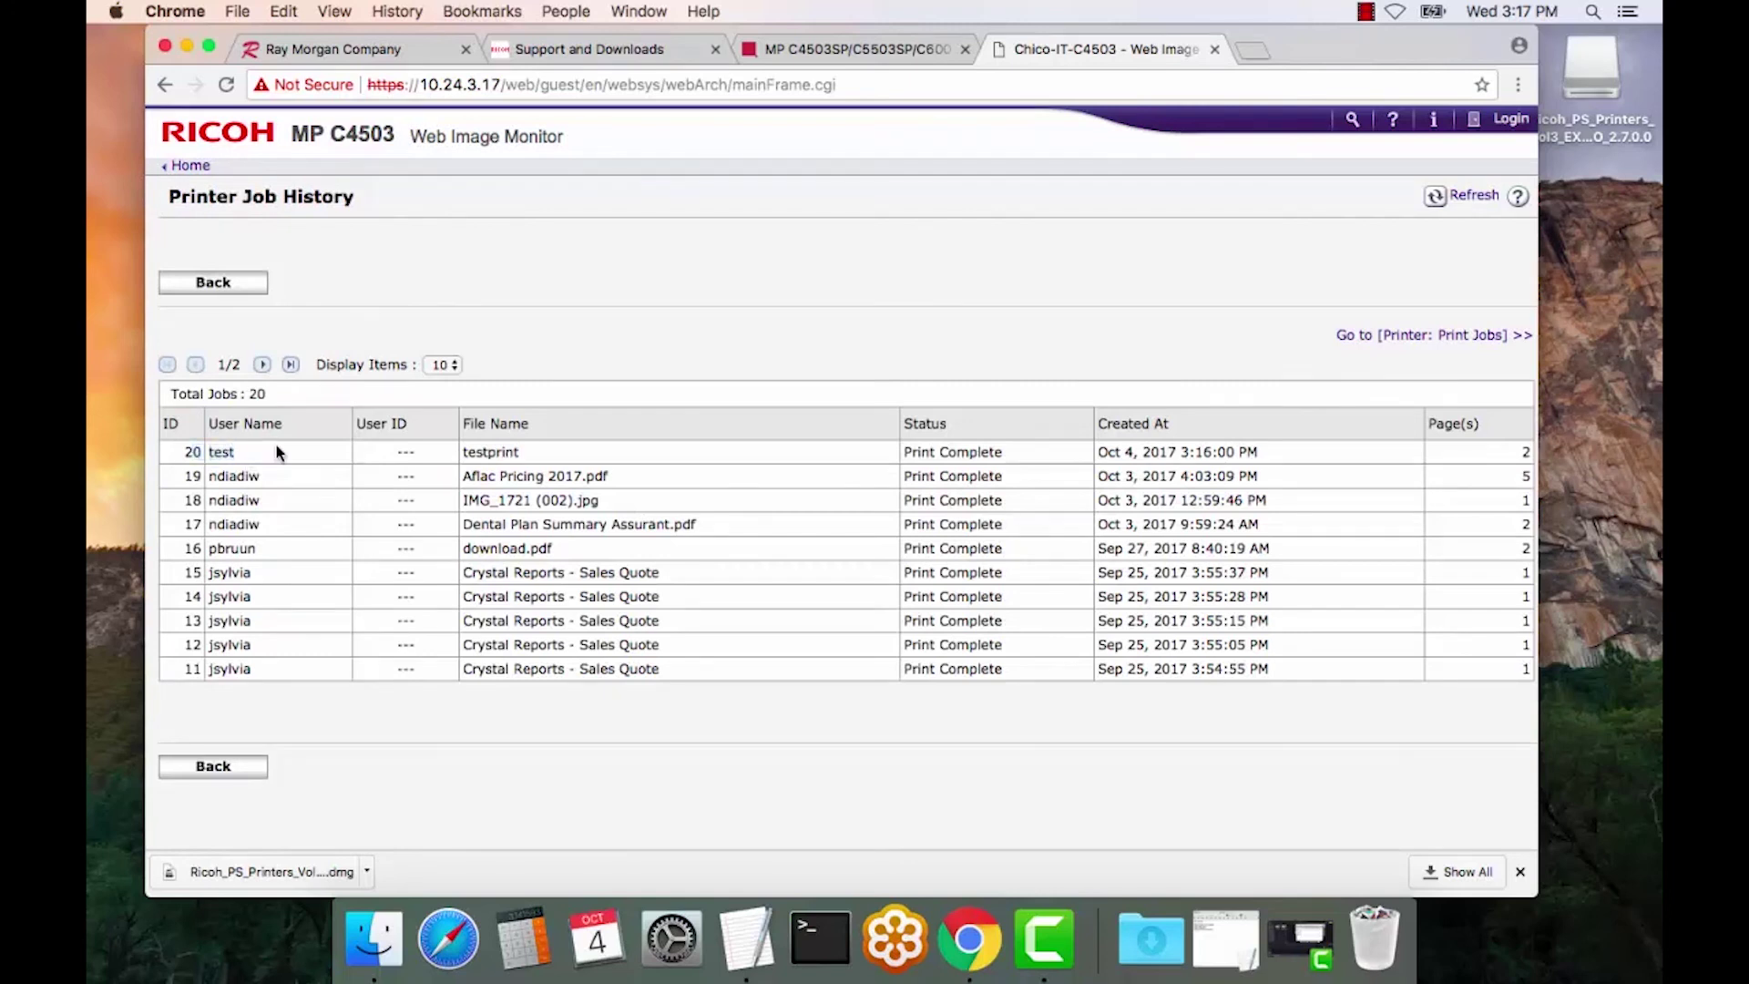